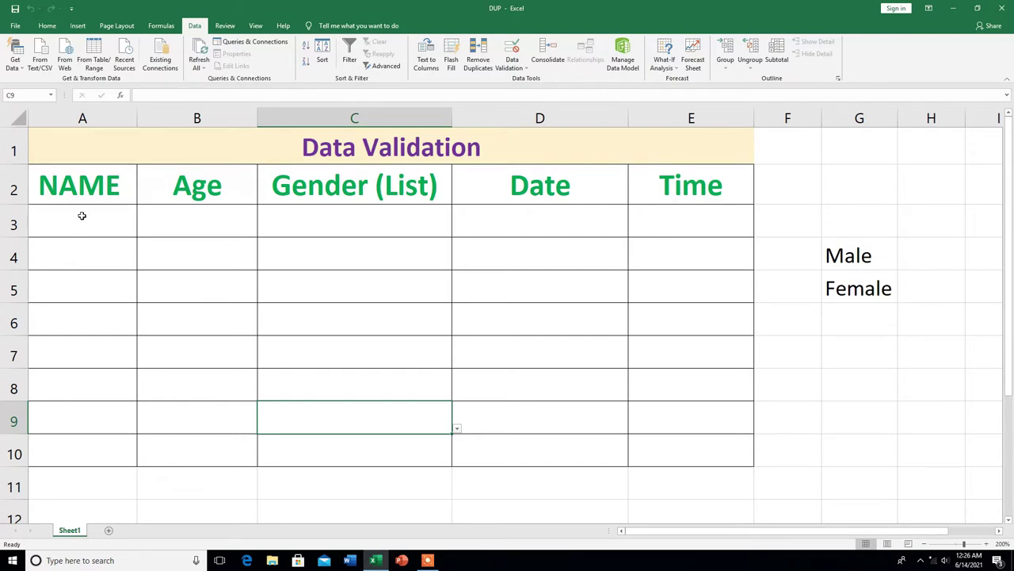
# Select the empty NAME entry cells A3:A10
pyautogui.moveTo(82, 214); pyautogui.dragTo(83, 450)
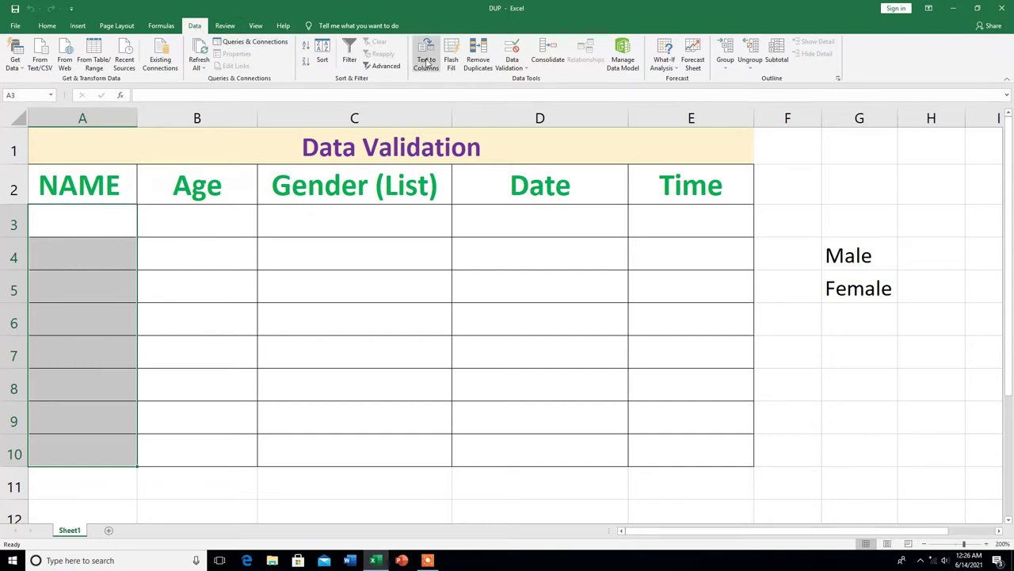
# Open Data Validation for the name cells and choose Text length as the allowed type
pyautogui.click(514, 49)
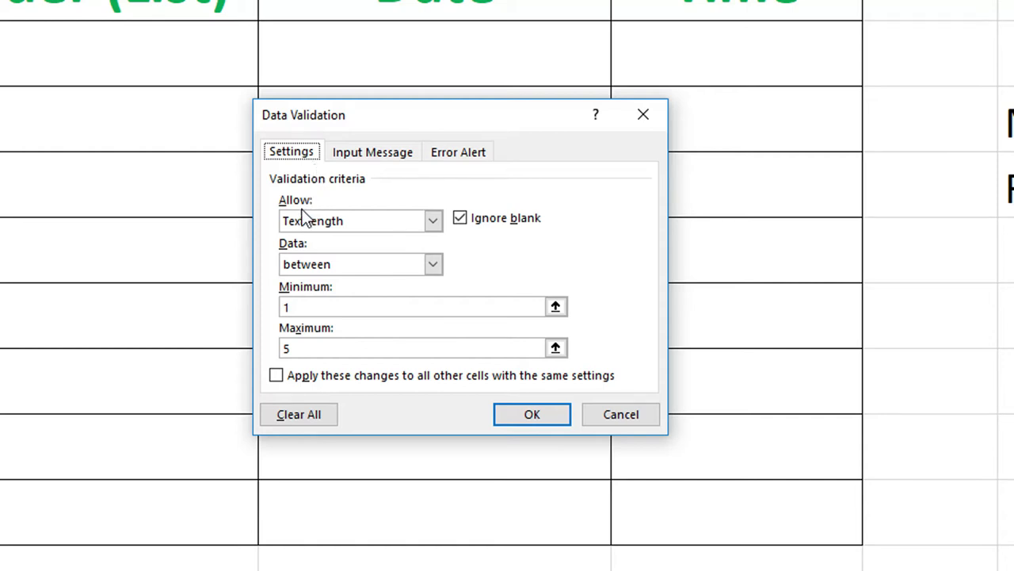
pyautogui.click(434, 222)
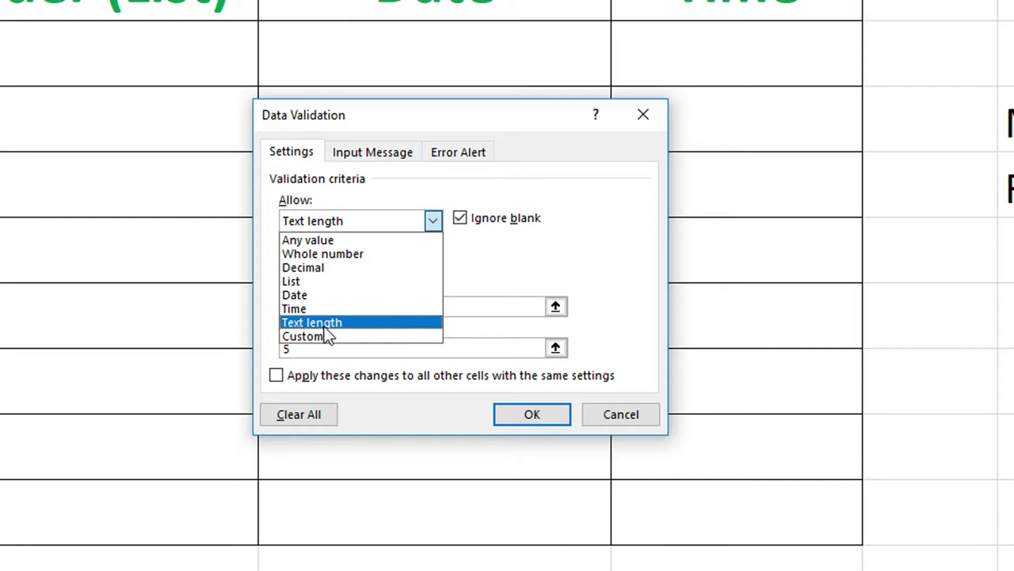
pyautogui.click(326, 325)
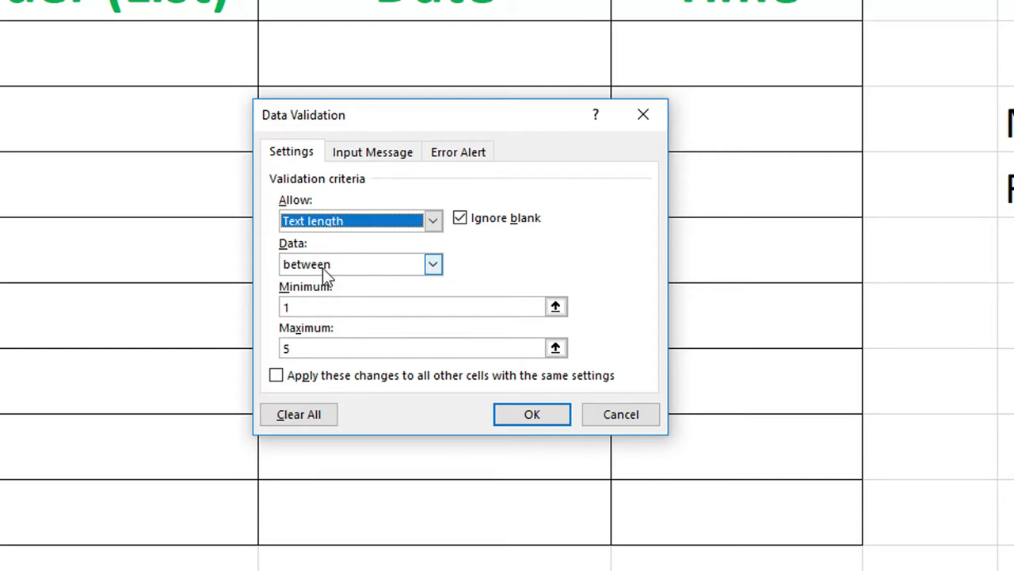
# Keep the between comparison and enter Minimum 1 and Maximum 5 for text length
pyautogui.click(432, 266)
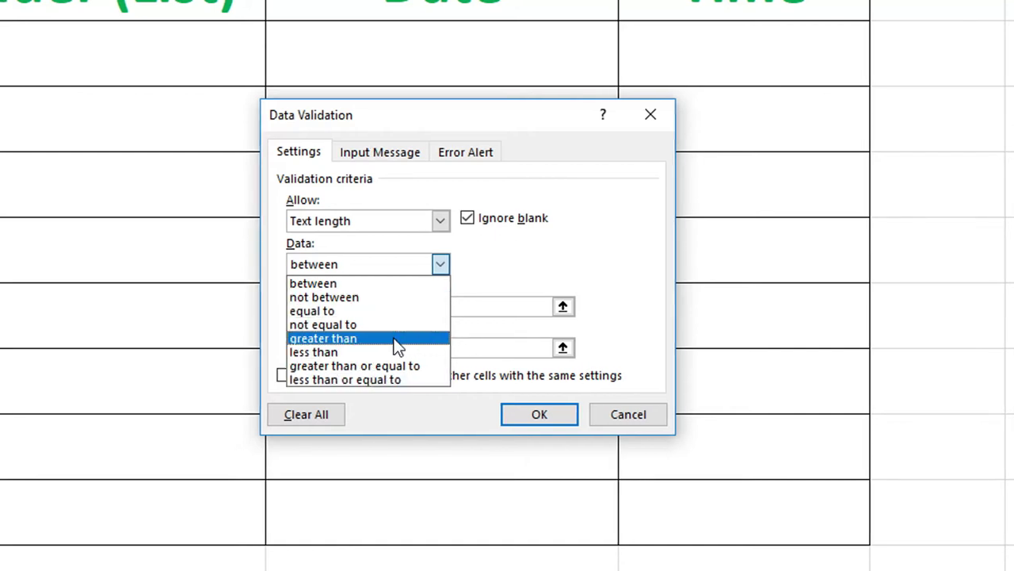
pyautogui.click(323, 286)
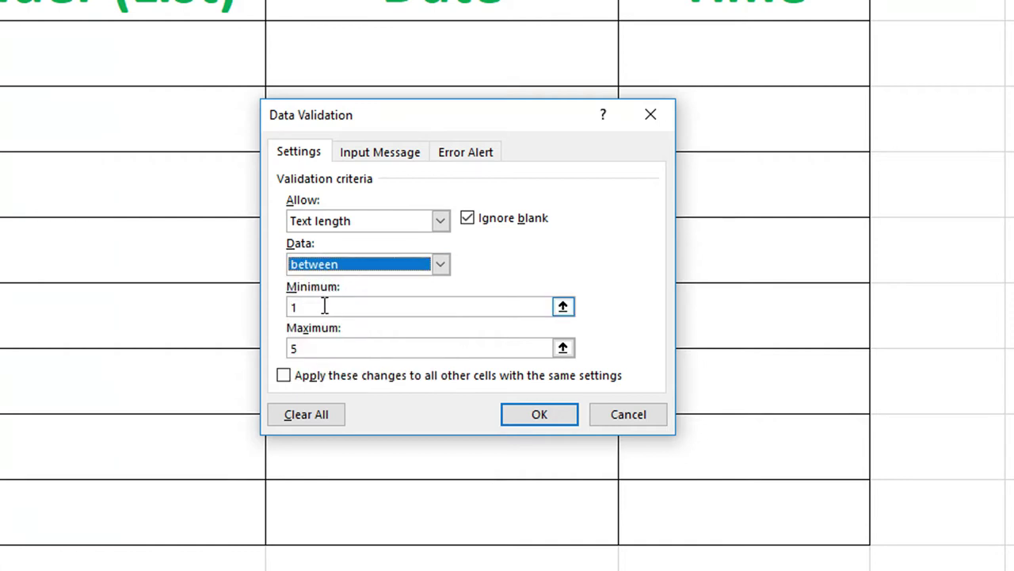
pyautogui.click(311, 306)
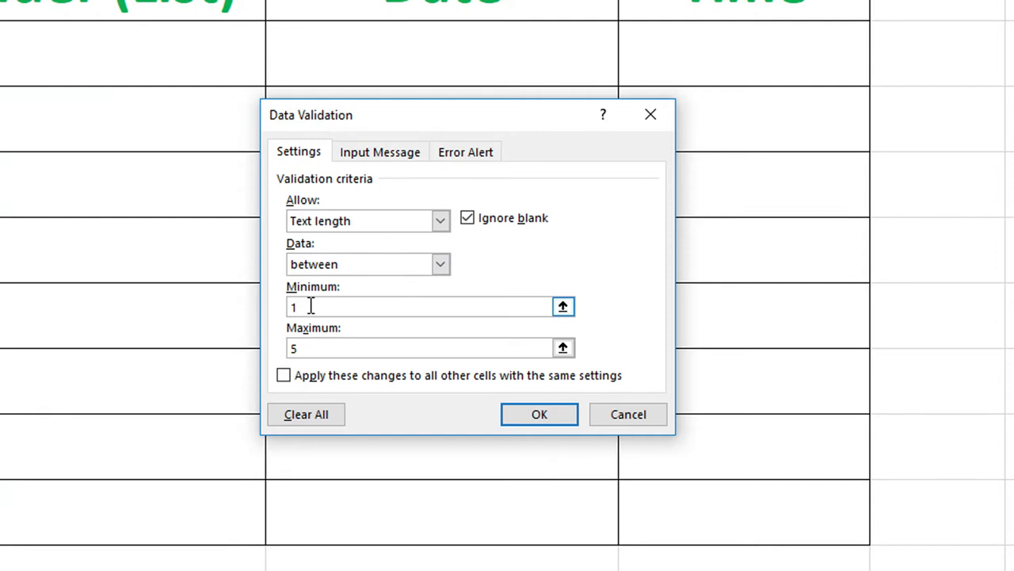
pyautogui.press('BackSpace')
pyautogui.write('1')
pyautogui.click(305, 347)
pyautogui.press('BackSpace')
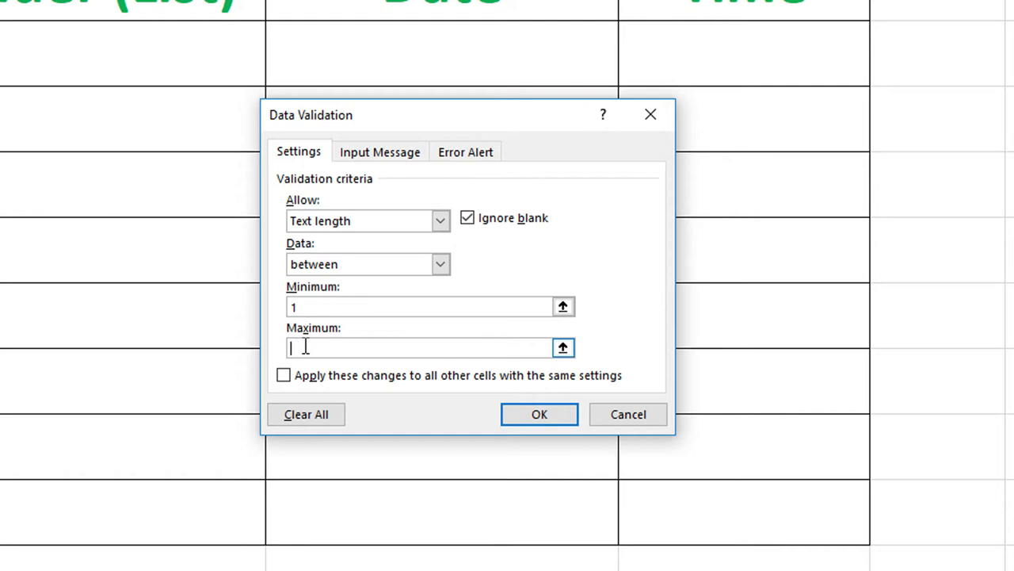
pyautogui.write('5')
pyautogui.click(306, 306)
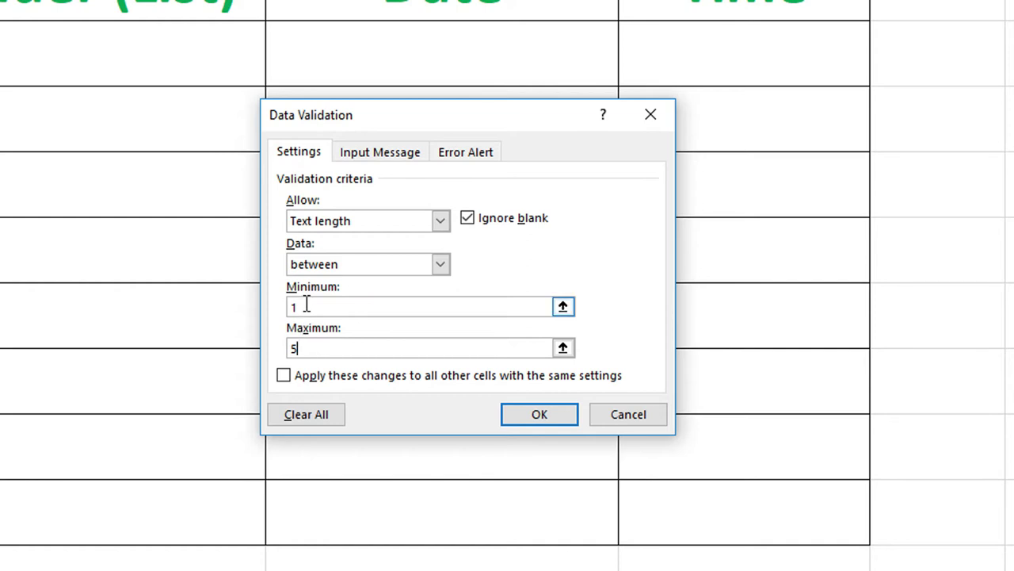
pyautogui.click(301, 349)
pyautogui.click(305, 309)
pyautogui.click(305, 350)
# Apply the name rule and enter AMIT in A3
pyautogui.click(552, 419)
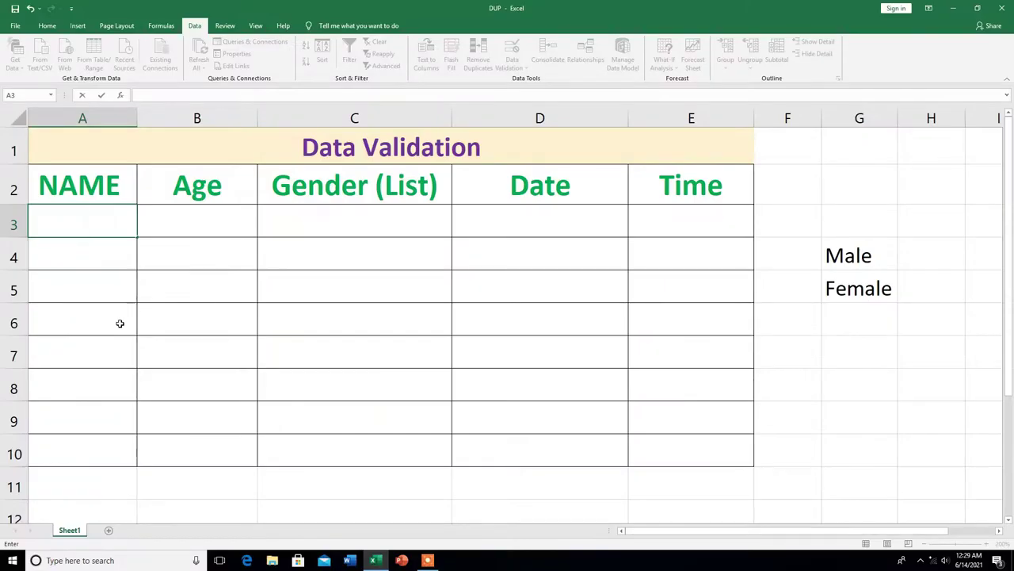
pyautogui.write('AMIT')
pyautogui.press('Return')
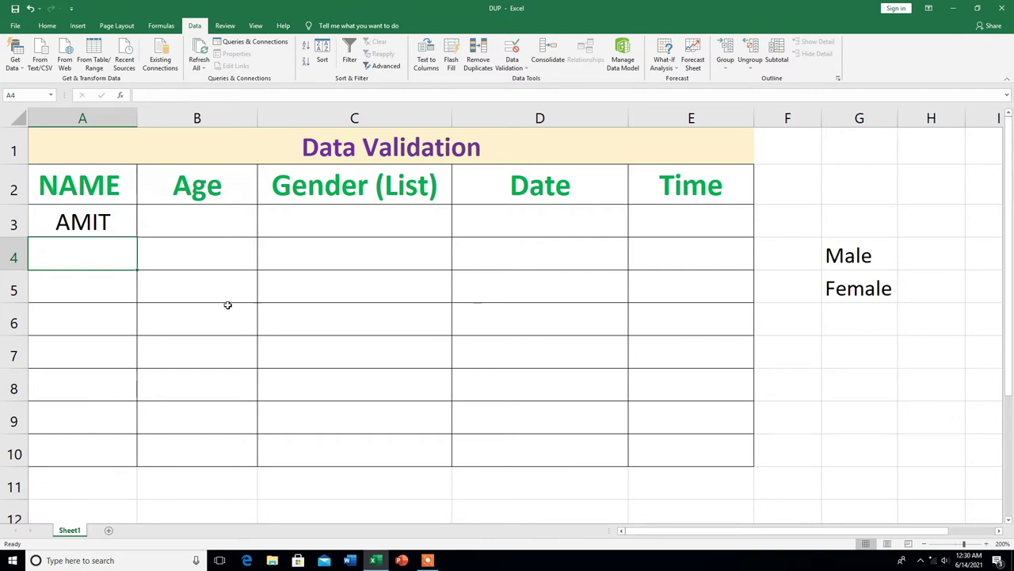
# Test A4 with CHANDER, which is rejected, then enter VICKY instead
pyautogui.write('CHANDER')
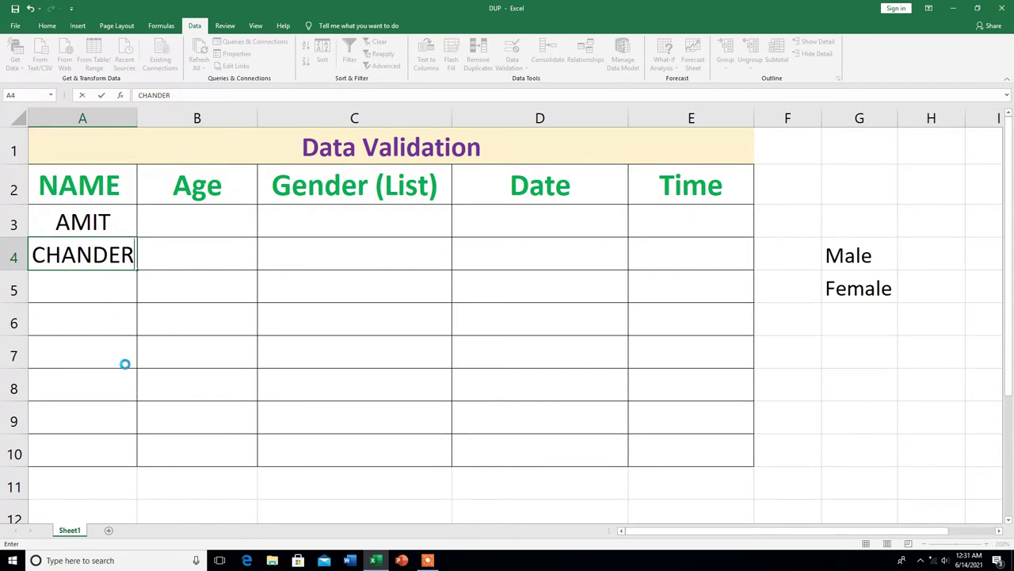
pyautogui.press('Return')
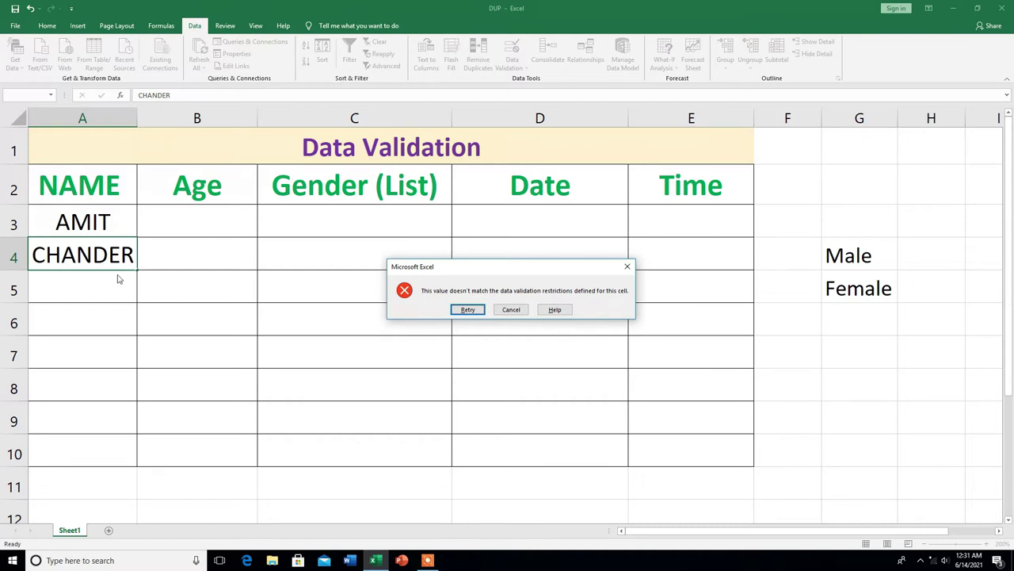
pyautogui.click(467, 310)
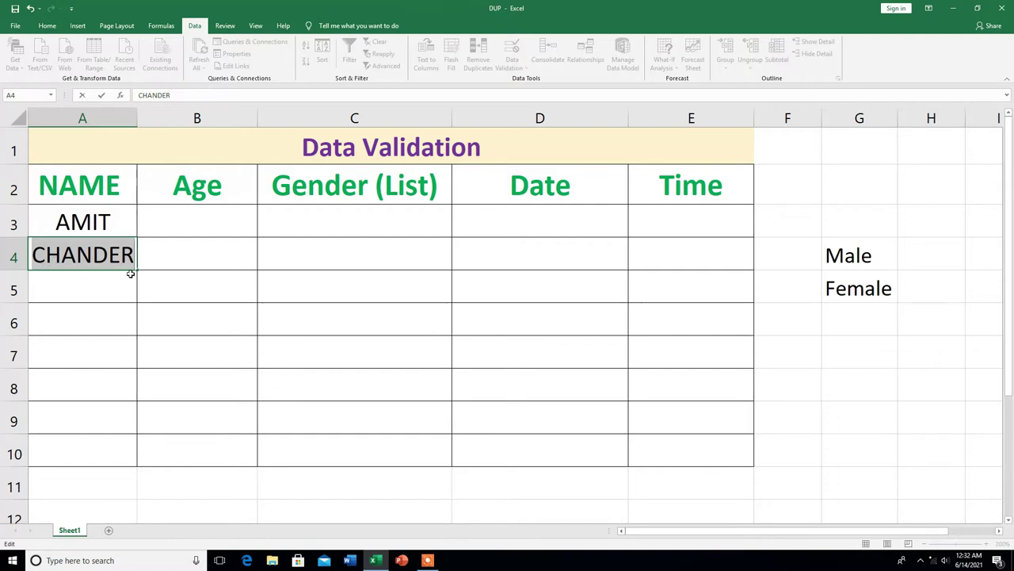
pyautogui.write('VICKY')
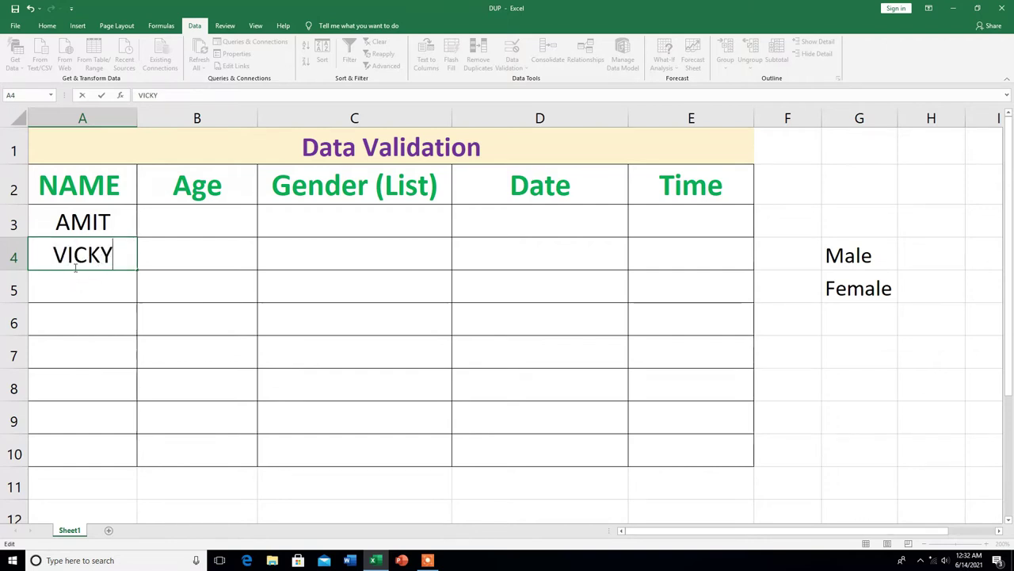
pyautogui.press('Return')
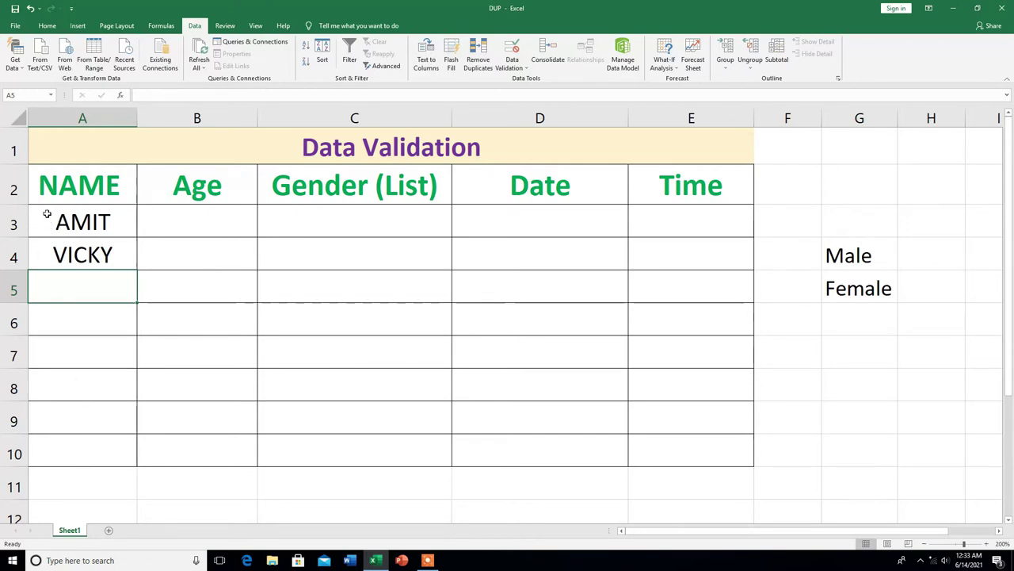
# Delete the test names from A3:A4 and select the Age cells B3:B10
pyautogui.moveTo(83, 224); pyautogui.dragTo(83, 255)
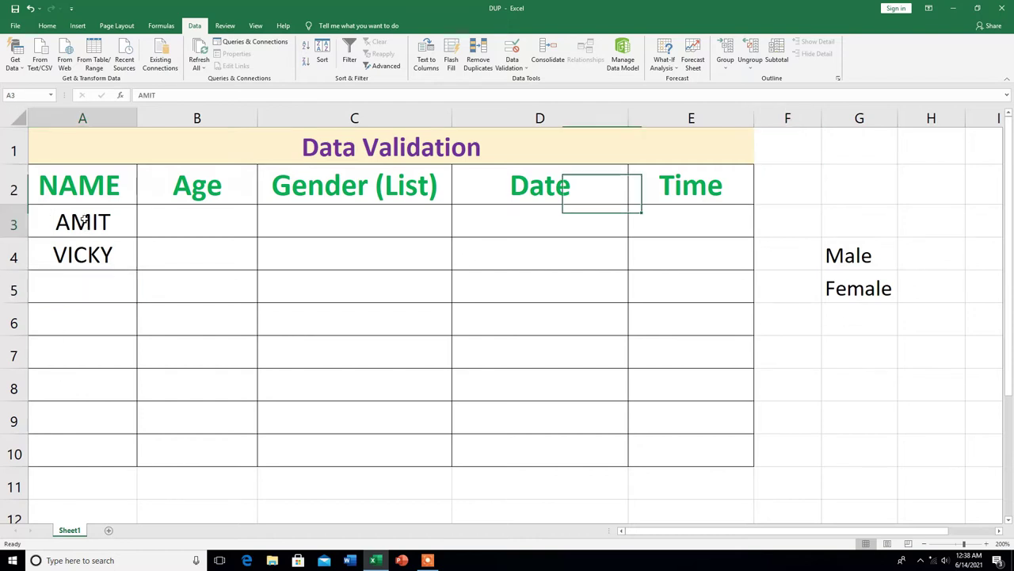
pyautogui.press('Delete')
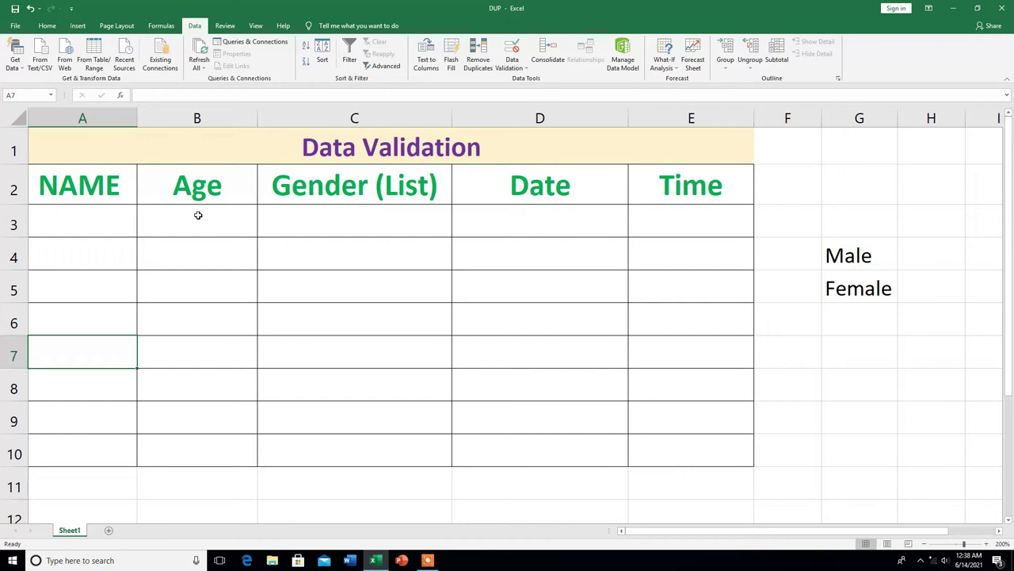
pyautogui.moveTo(198, 215); pyautogui.dragTo(211, 448)
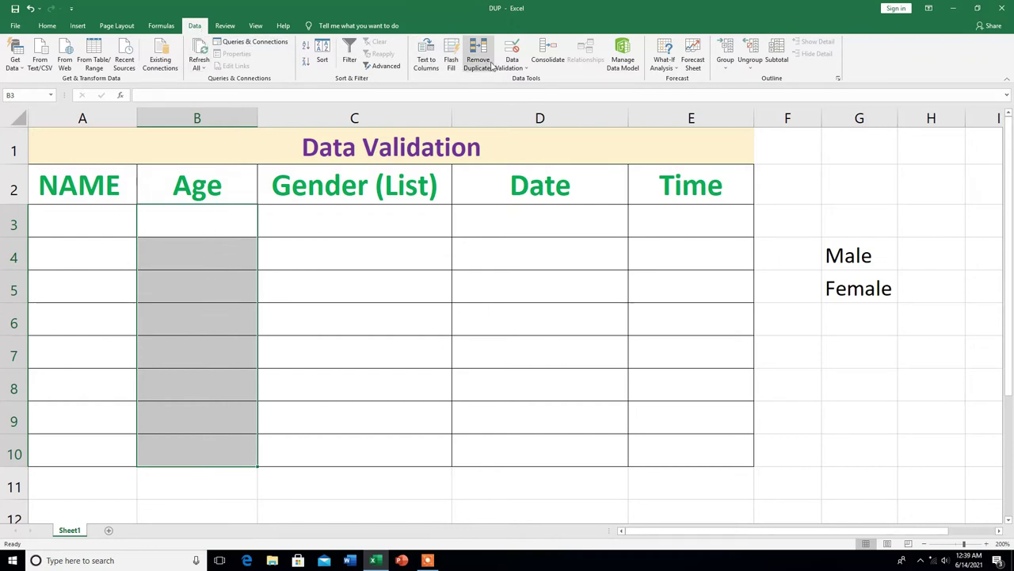
# Set Data Validation for the Age cells to Whole number between 25 and 50
pyautogui.click(513, 49)
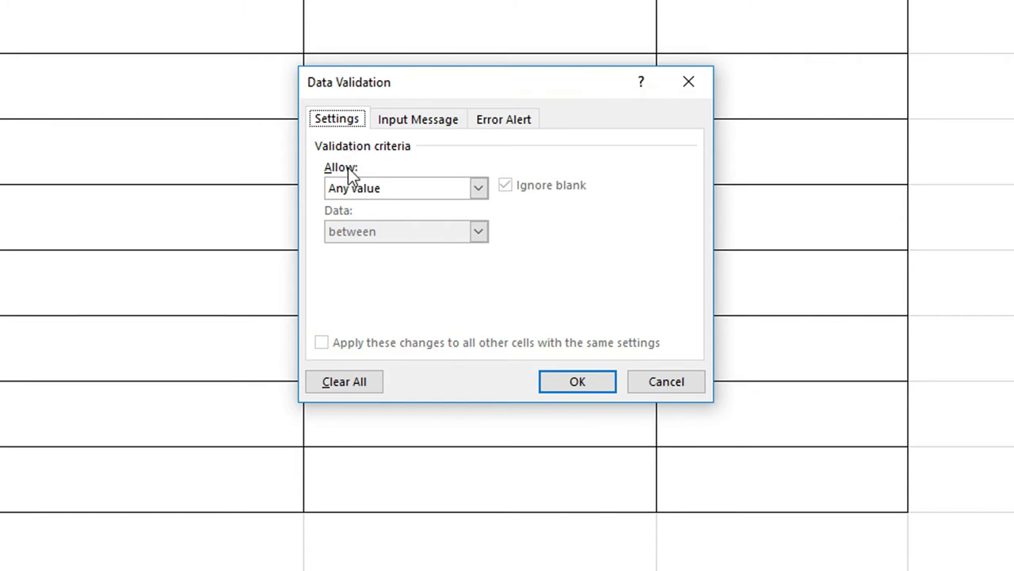
pyautogui.click(478, 188)
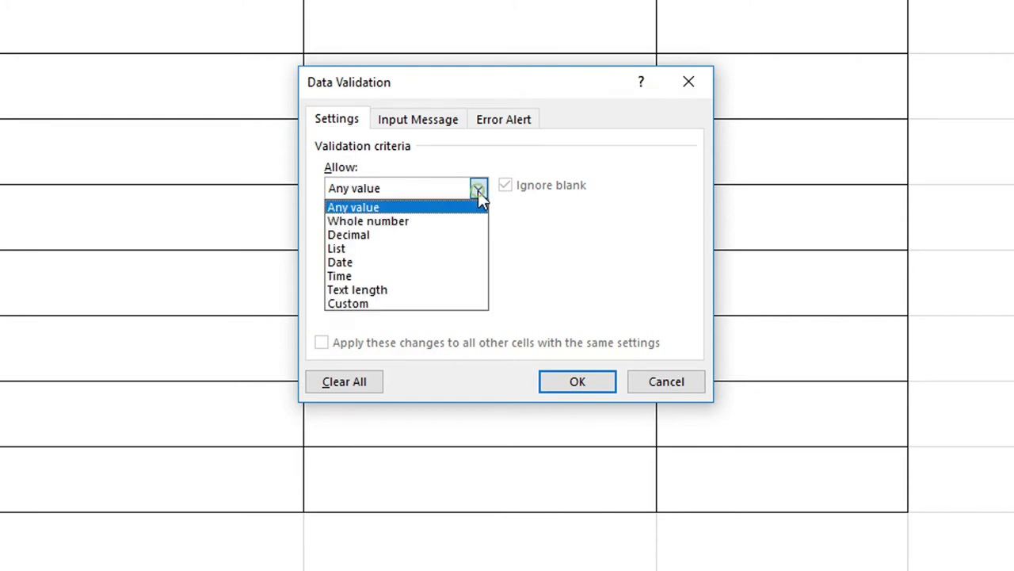
pyautogui.click(367, 222)
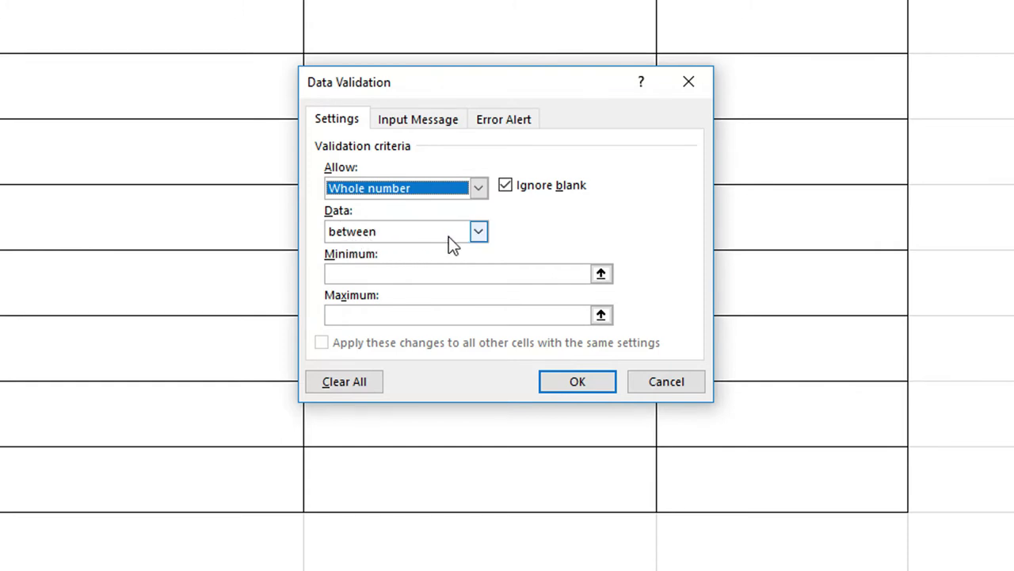
pyautogui.click(477, 233)
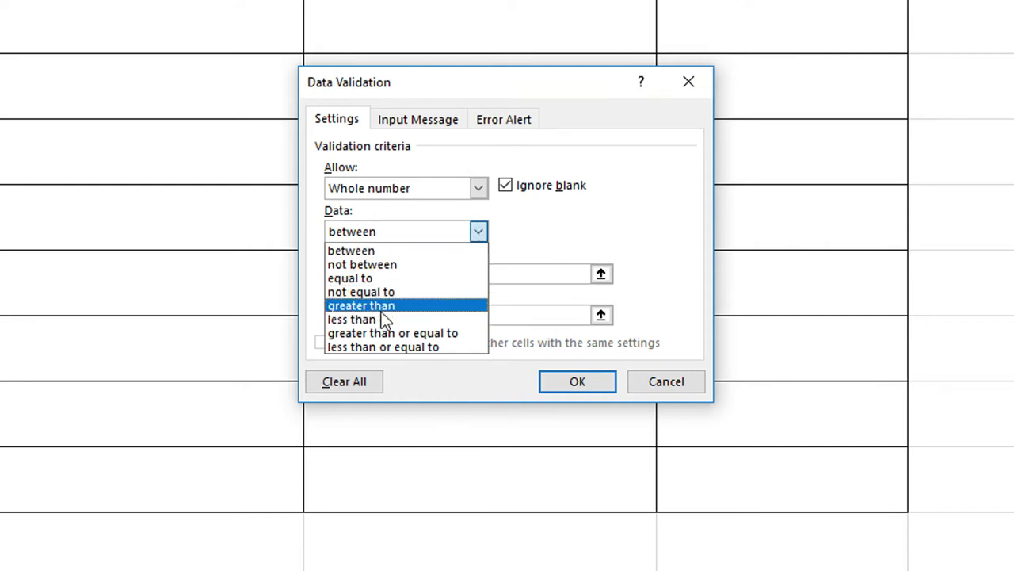
pyautogui.click(355, 252)
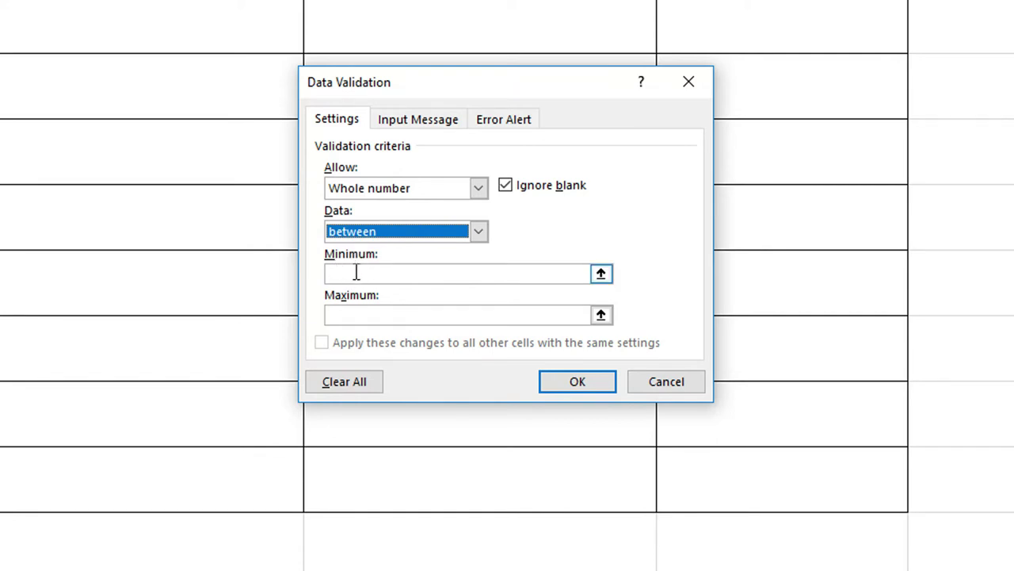
pyautogui.click(356, 272)
pyautogui.write('25')
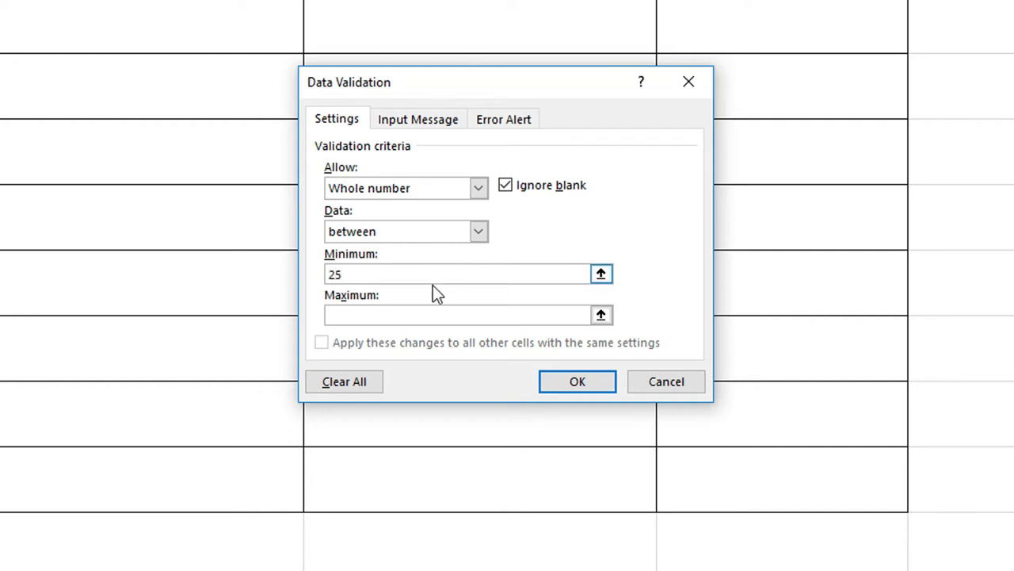
pyautogui.click(355, 311)
pyautogui.write('50')
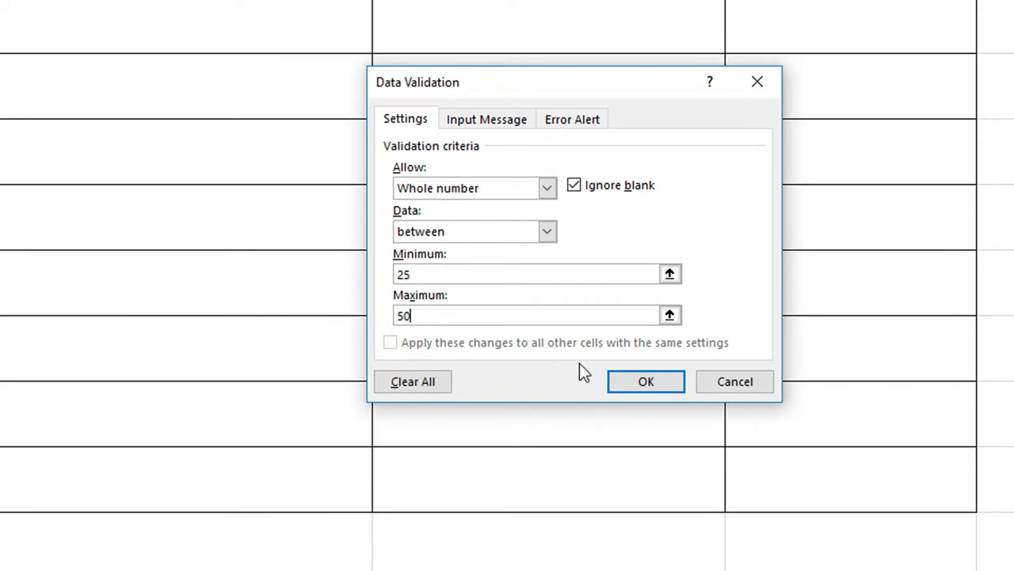
# Apply the age rule, enter 25 in B4, then replace rejected 22 with 30 in B5
pyautogui.click(648, 385)
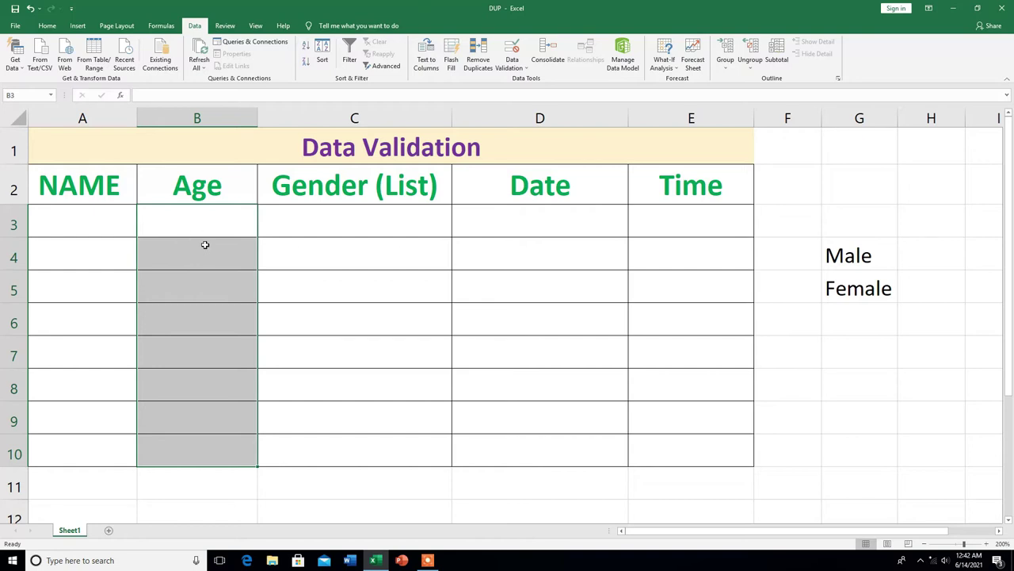
pyautogui.click(202, 255)
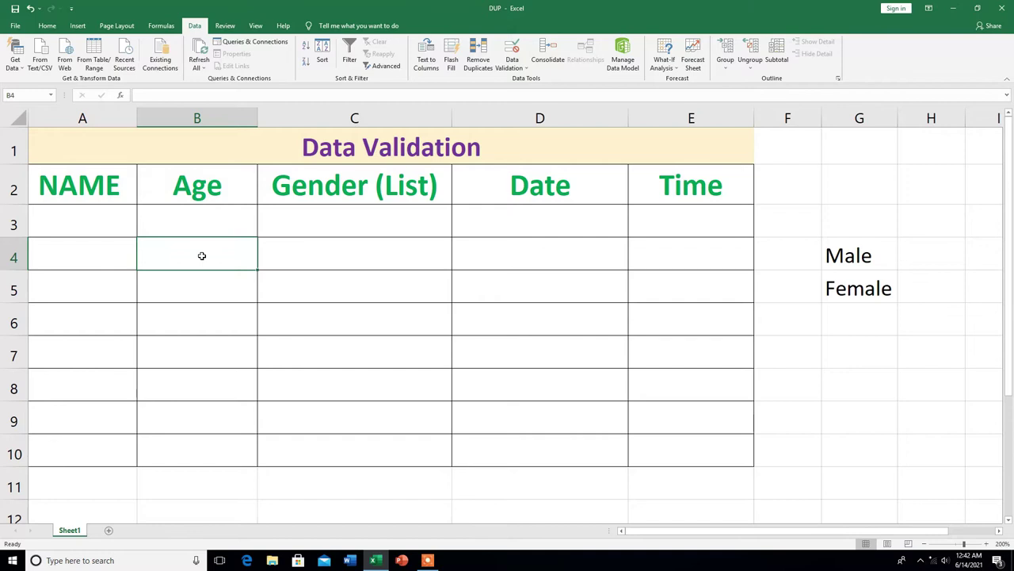
pyautogui.write('25')
pyautogui.press('Return')
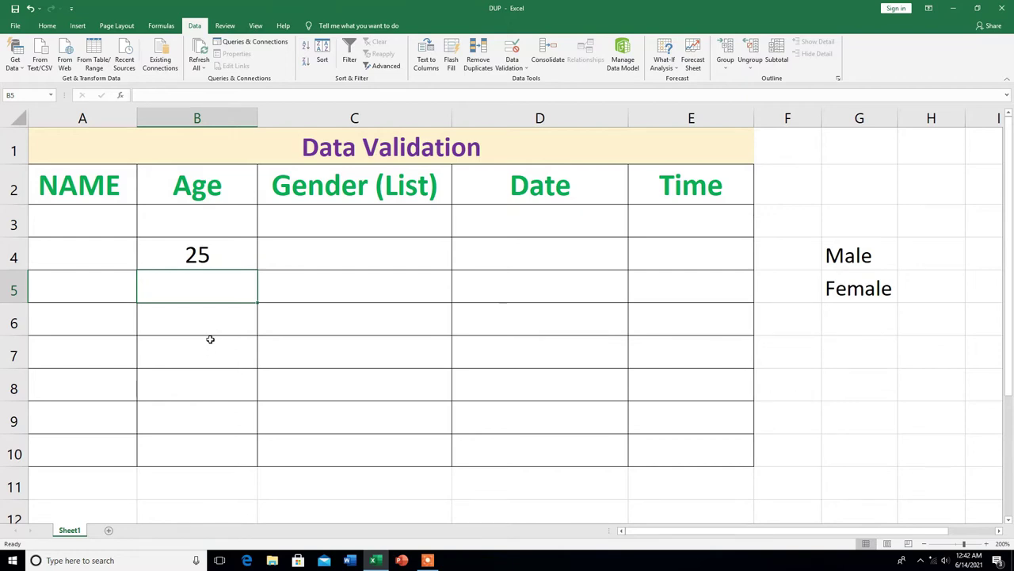
pyautogui.write('22')
pyautogui.press('Return')
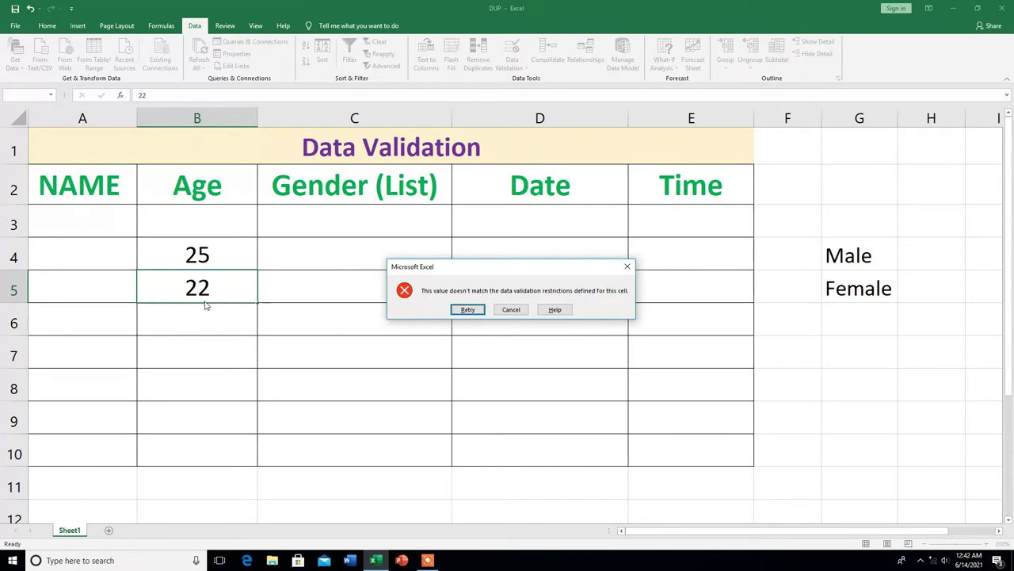
pyautogui.click(467, 310)
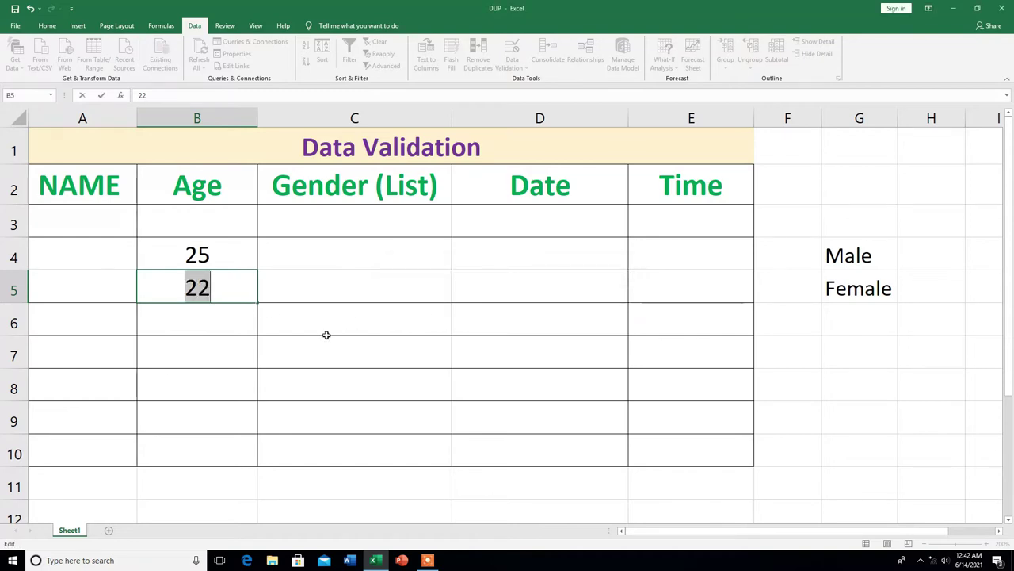
pyautogui.write('30')
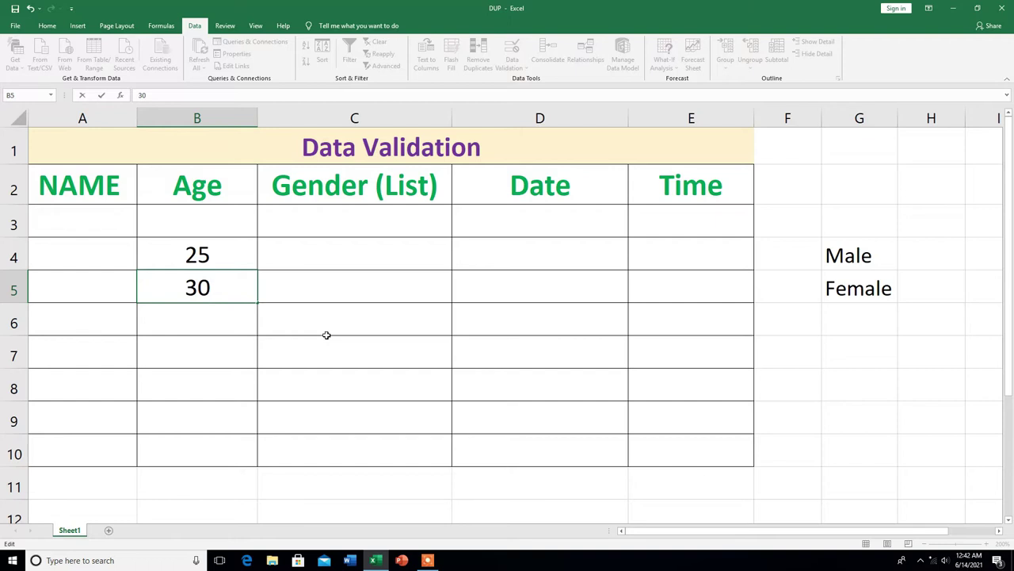
pyautogui.press('Return')
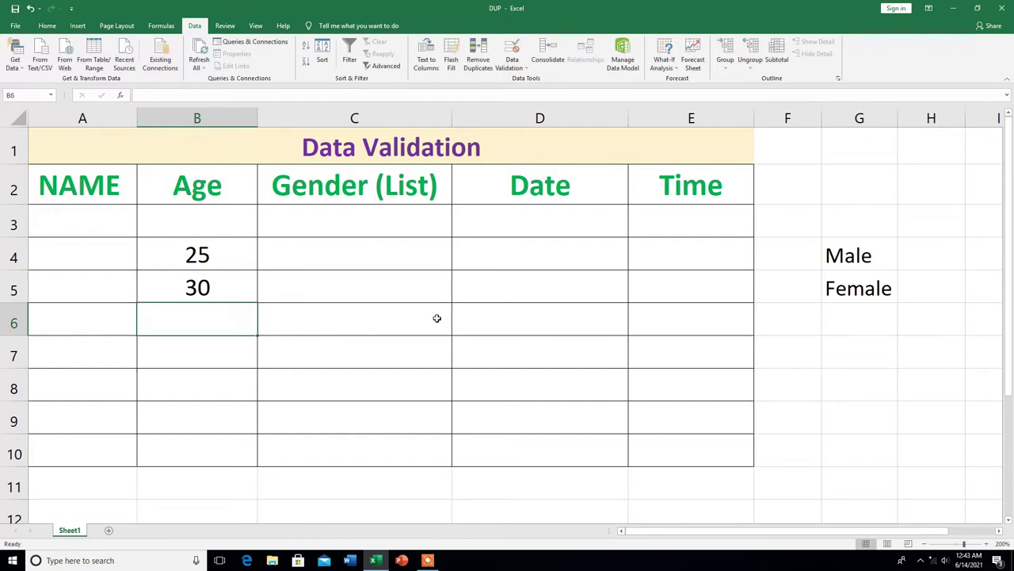
# Test 55 in B6, which is rejected, then enter 40 instead
pyautogui.write('55')
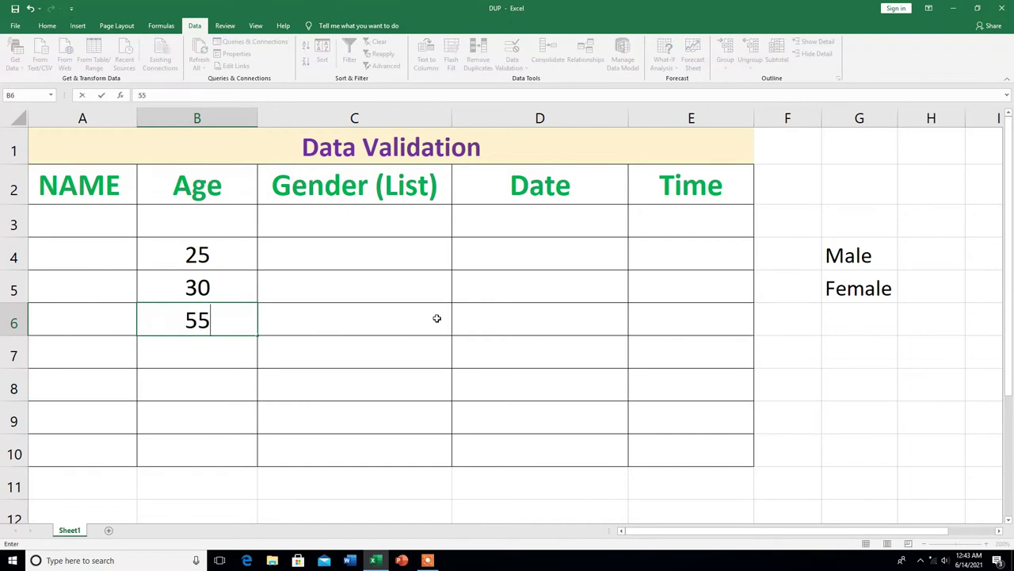
pyautogui.press('Return')
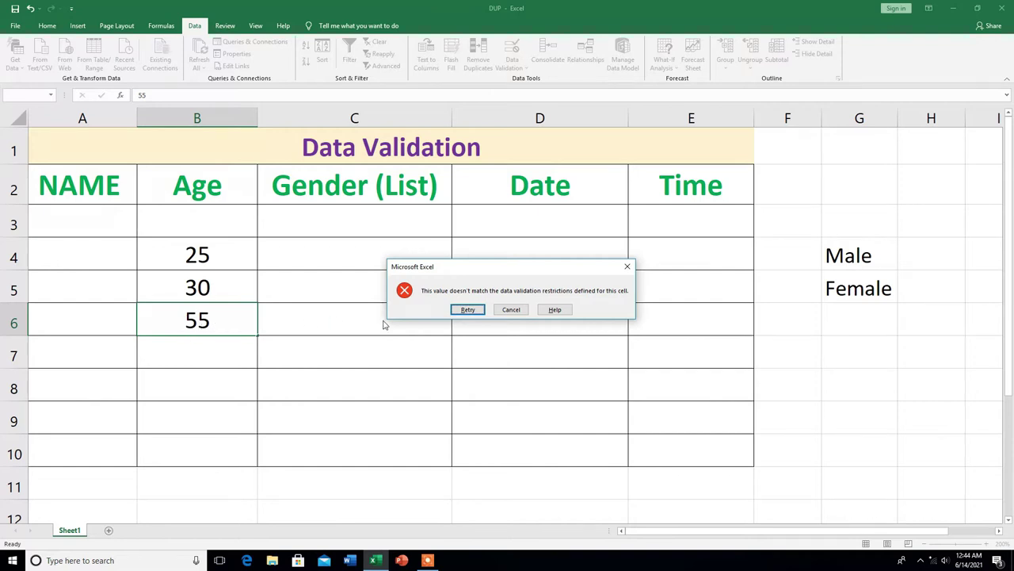
pyautogui.click(469, 309)
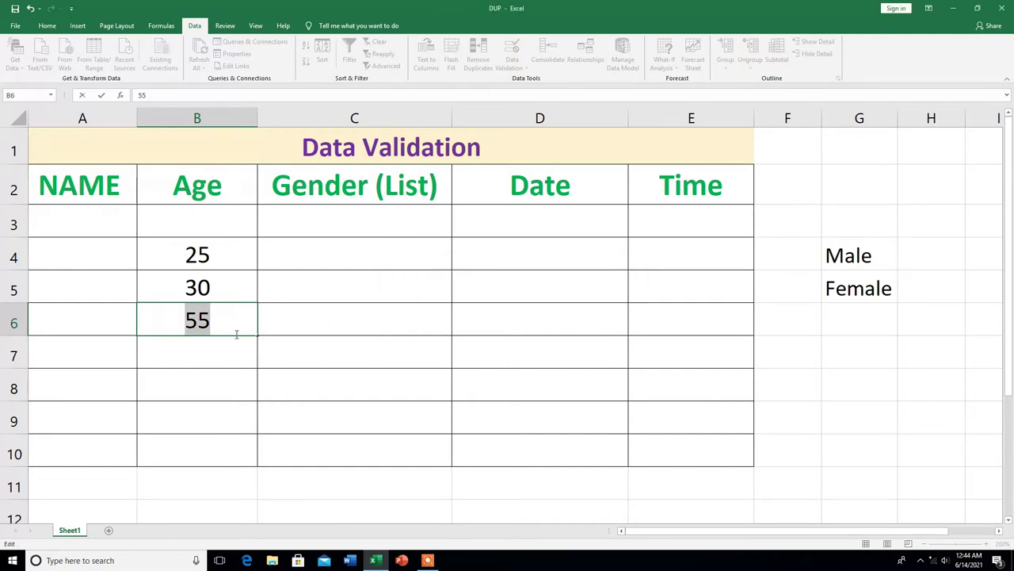
pyautogui.write('40')
pyautogui.press('Return')
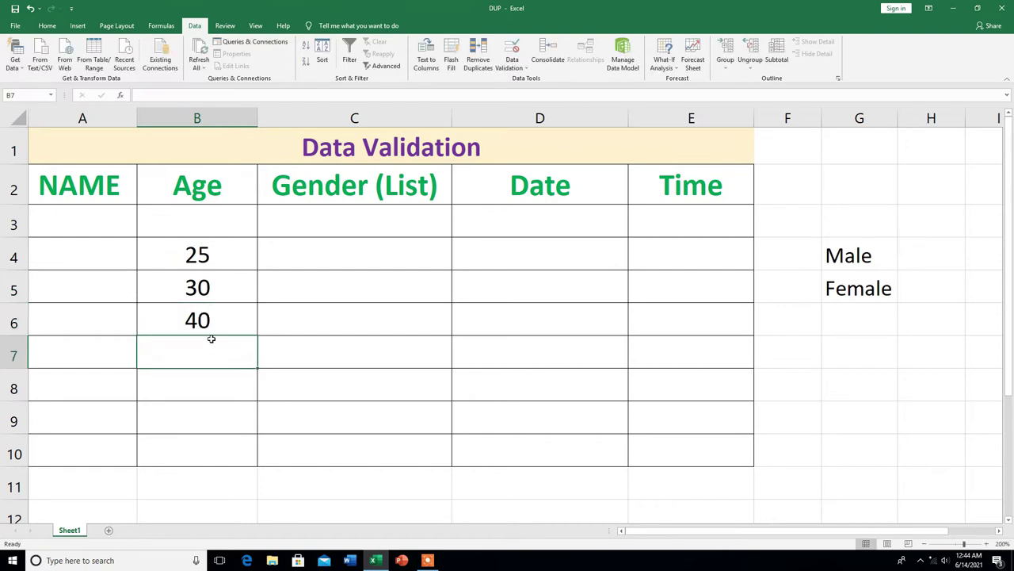
# Delete test ages 25, 30 and 40 from B4:B6 and reselect the Age cells in column B
pyautogui.click(204, 250)
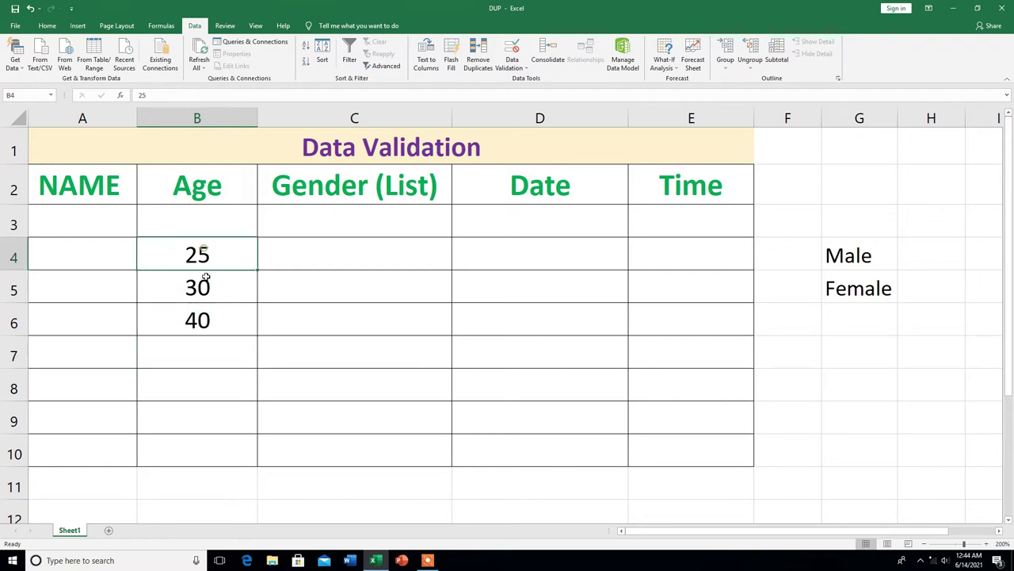
pyautogui.moveTo(206, 277); pyautogui.dragTo(205, 321)
pyautogui.press('Delete')
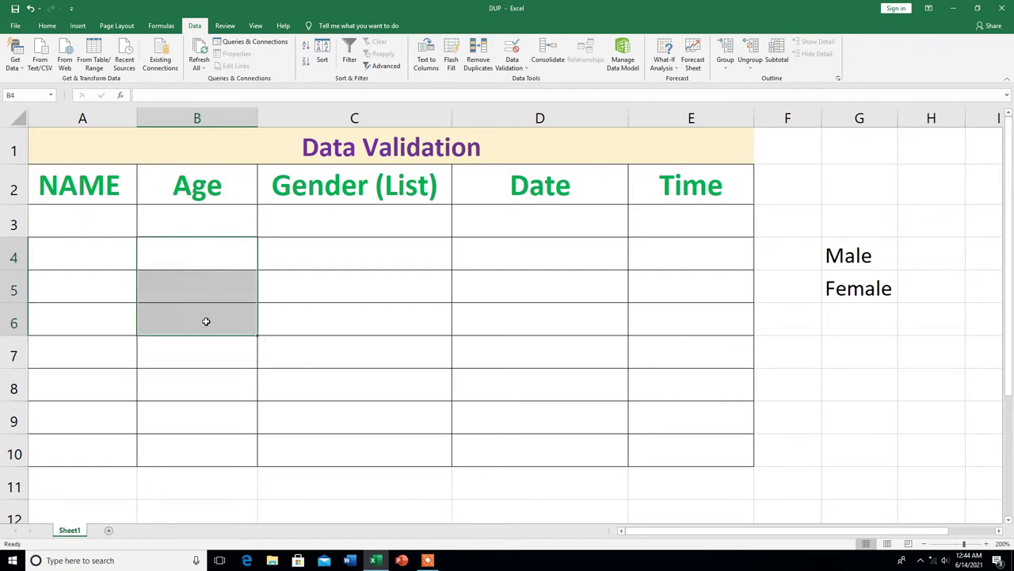
pyautogui.click(168, 418)
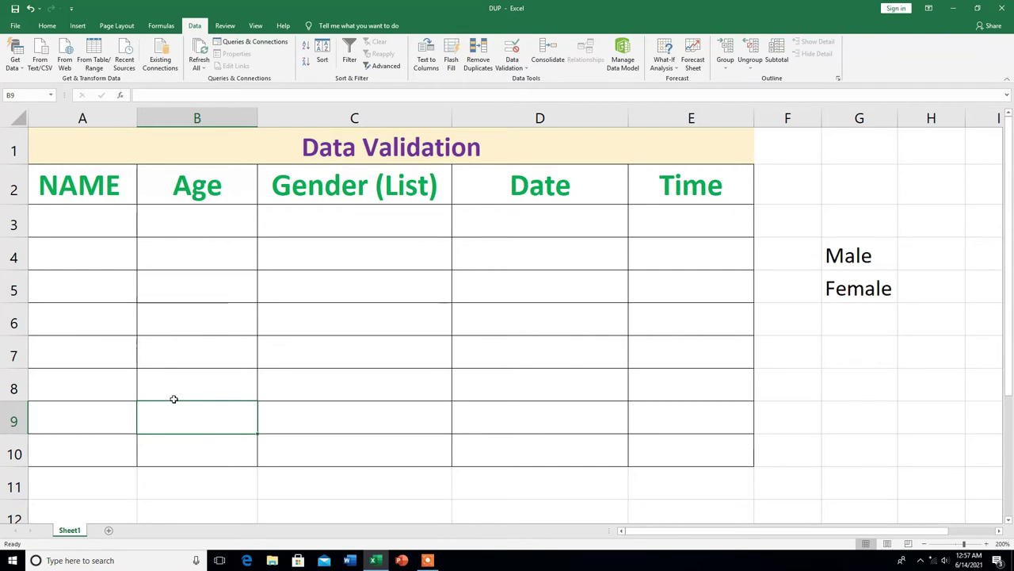
pyautogui.moveTo(195, 214); pyautogui.dragTo(199, 442)
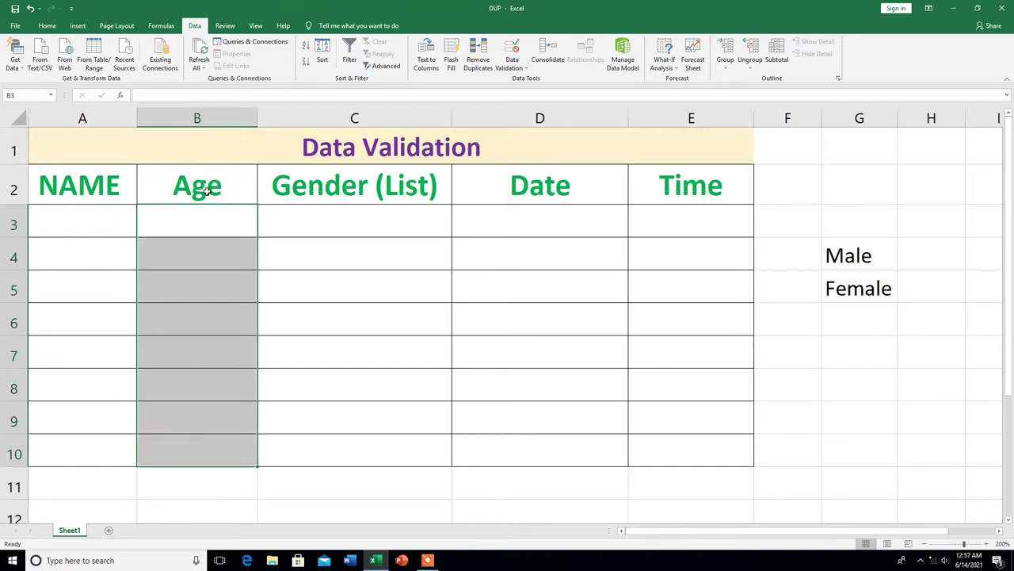
# Clear the old rule and set the Age cells to Whole number not between 25 and 50
pyautogui.click(515, 49)
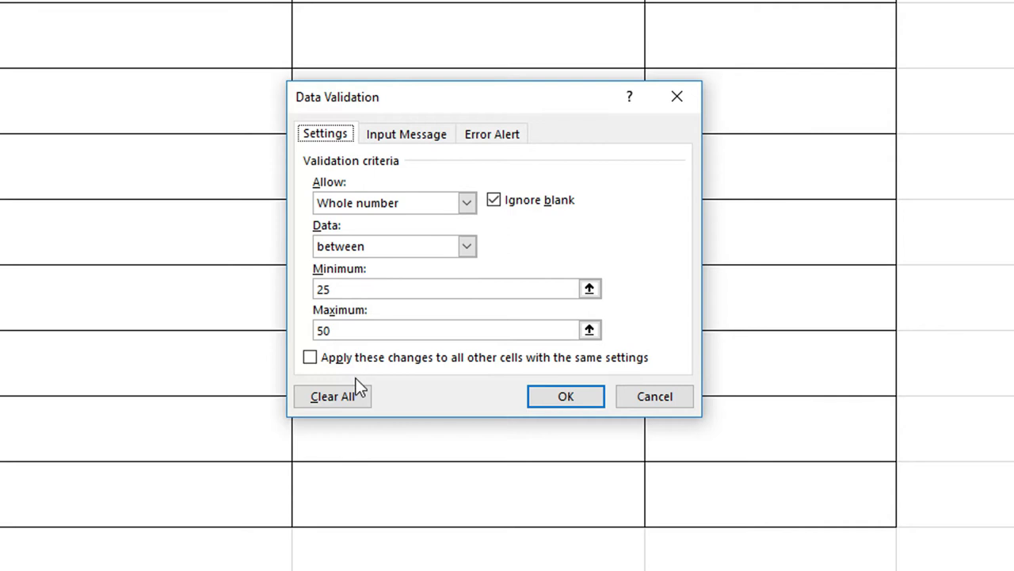
pyautogui.click(351, 398)
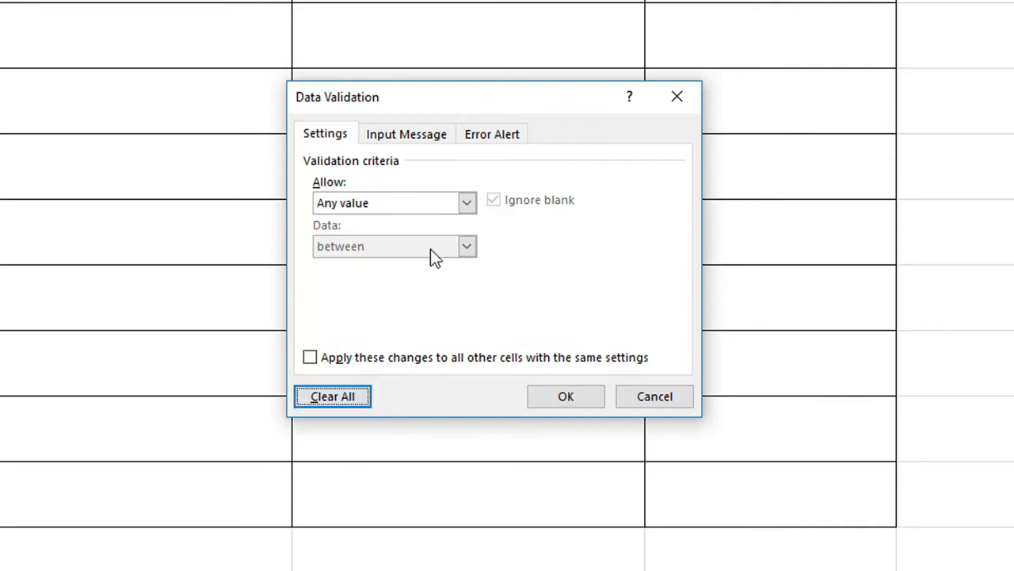
pyautogui.click(363, 208)
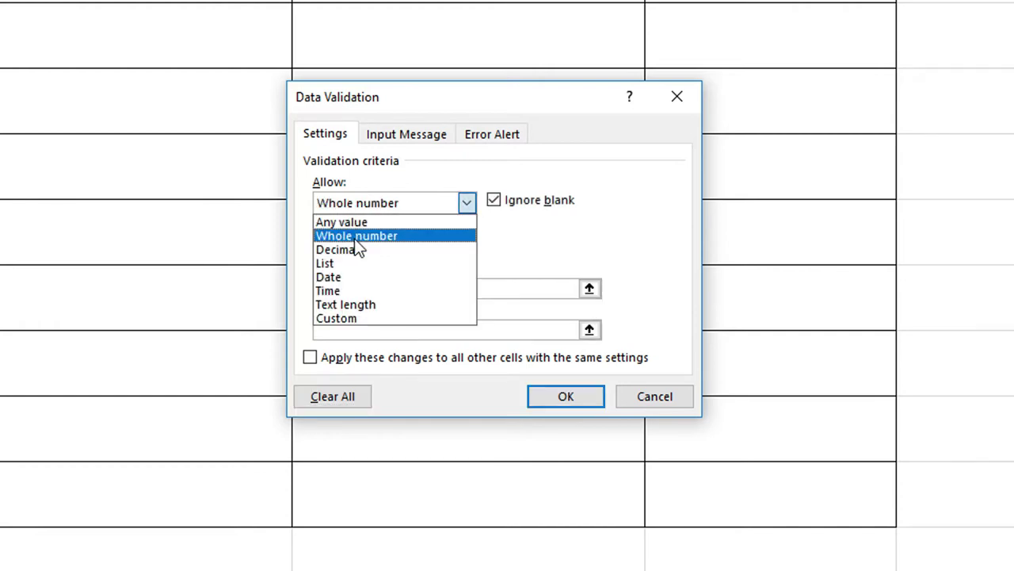
pyautogui.click(354, 240)
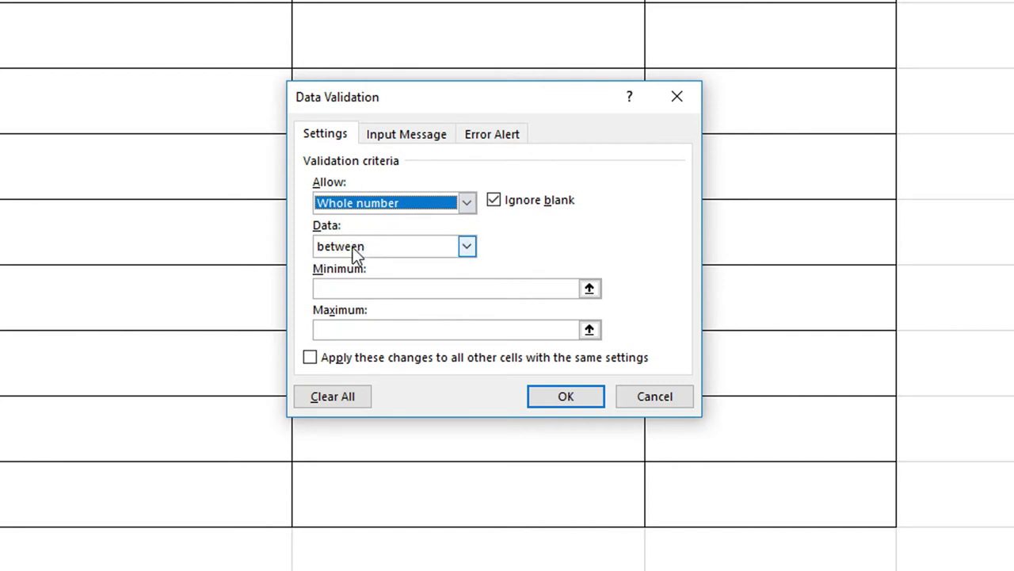
pyautogui.click(468, 248)
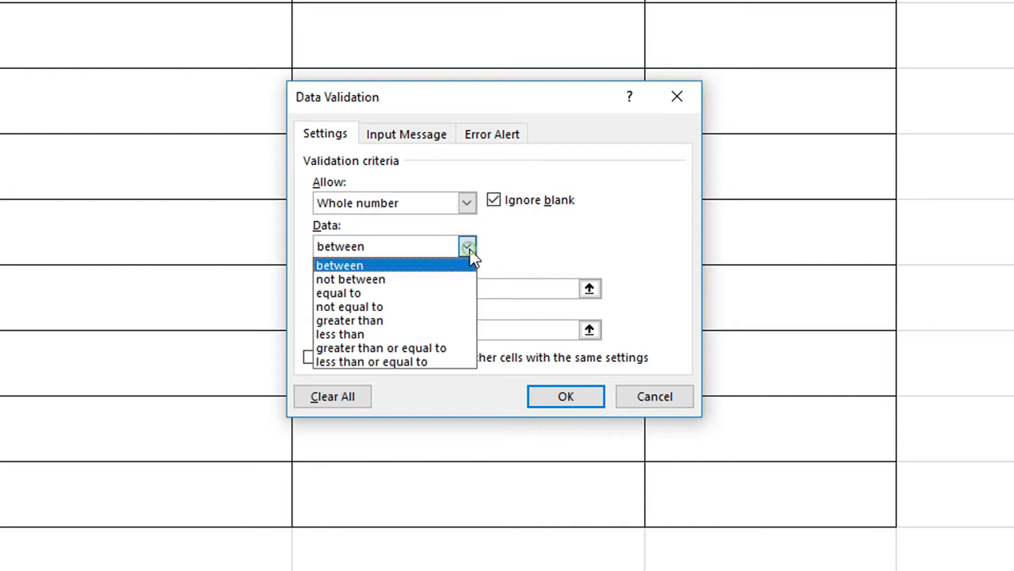
pyautogui.click(382, 278)
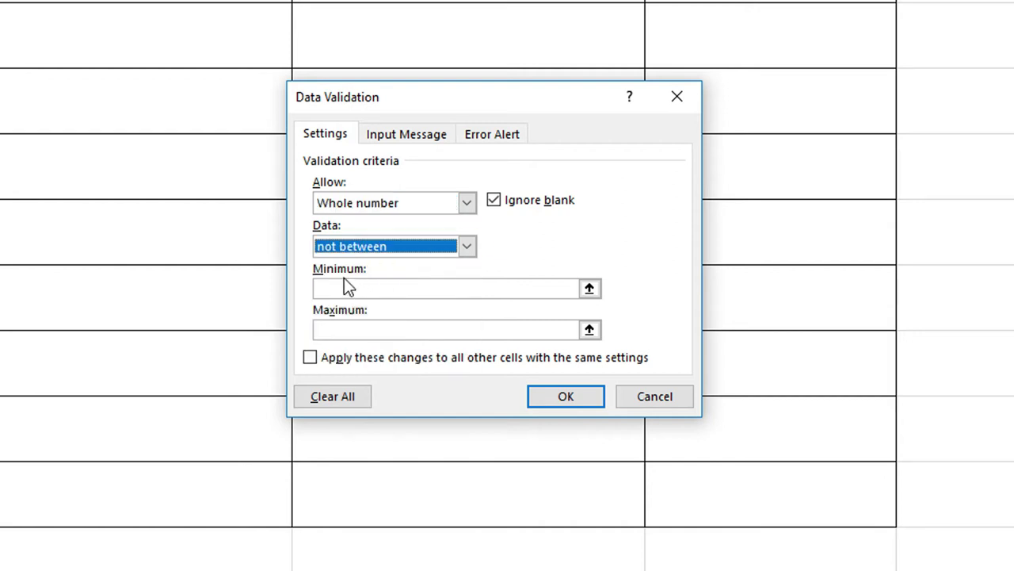
pyautogui.click(349, 287)
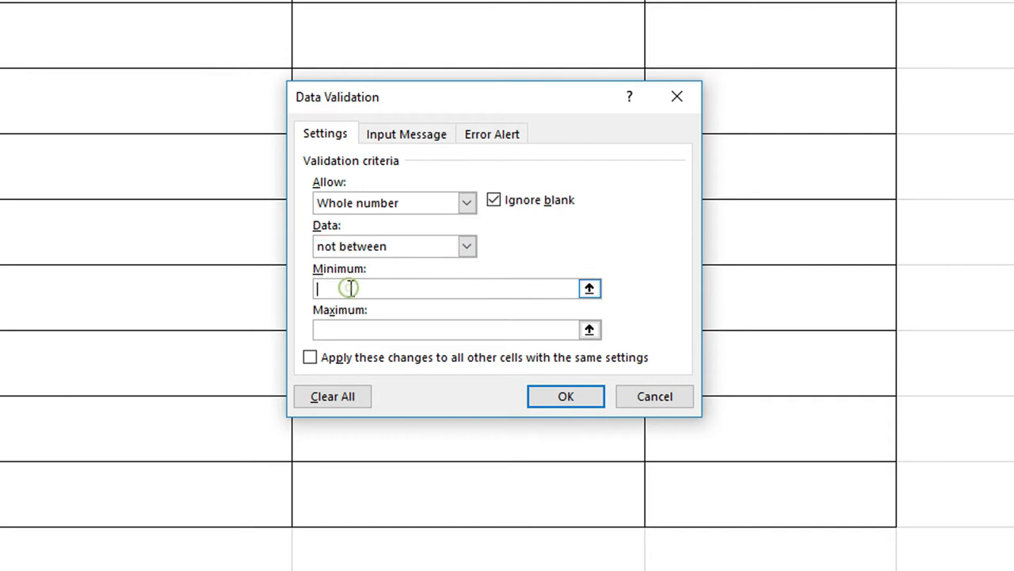
pyautogui.write('25')
pyautogui.click(374, 327)
pyautogui.write('50')
# Apply the rule and test B4: 25 is rejected, then 22 is accepted
pyautogui.click(565, 396)
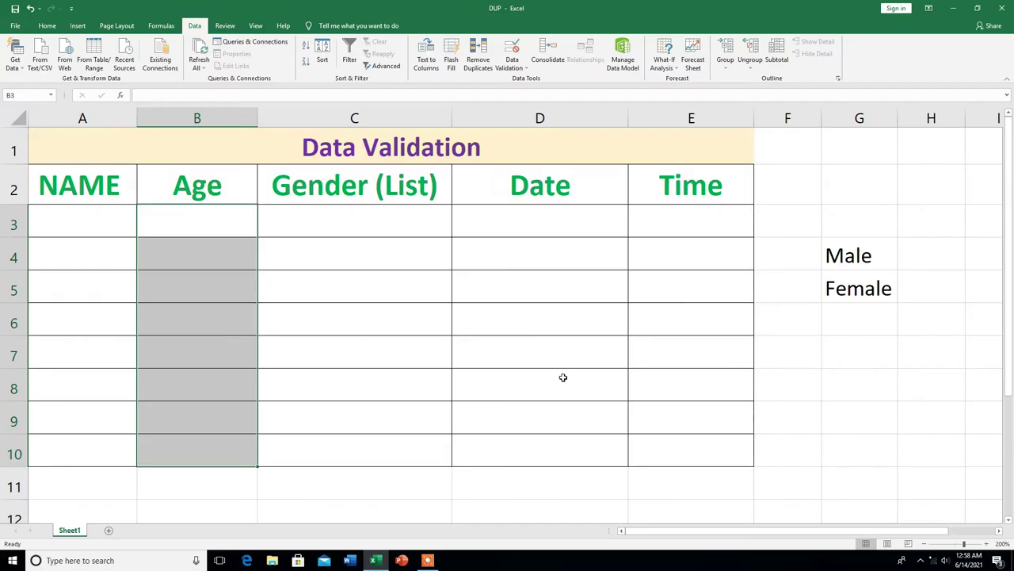
pyautogui.click(194, 250)
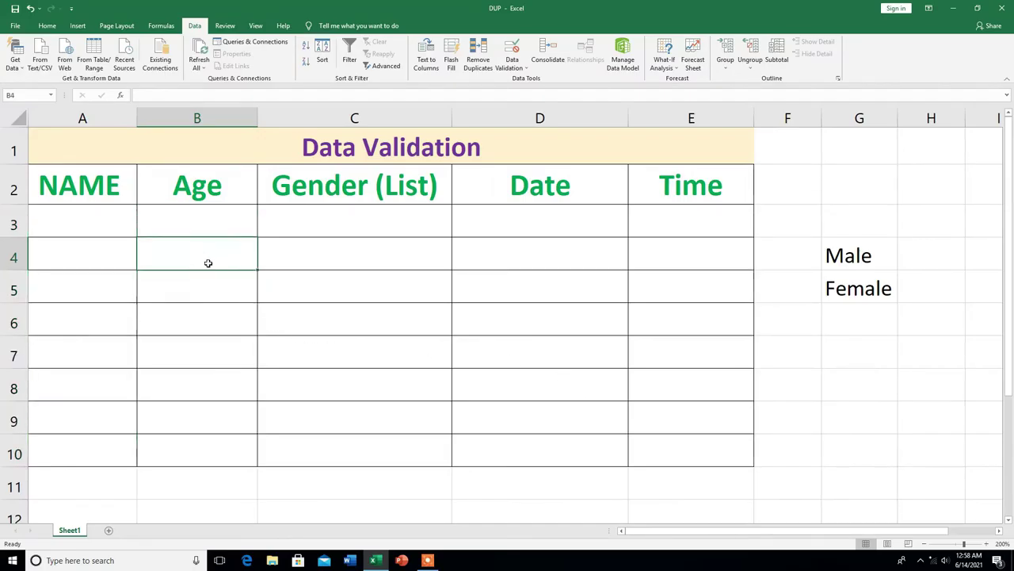
pyautogui.write('25')
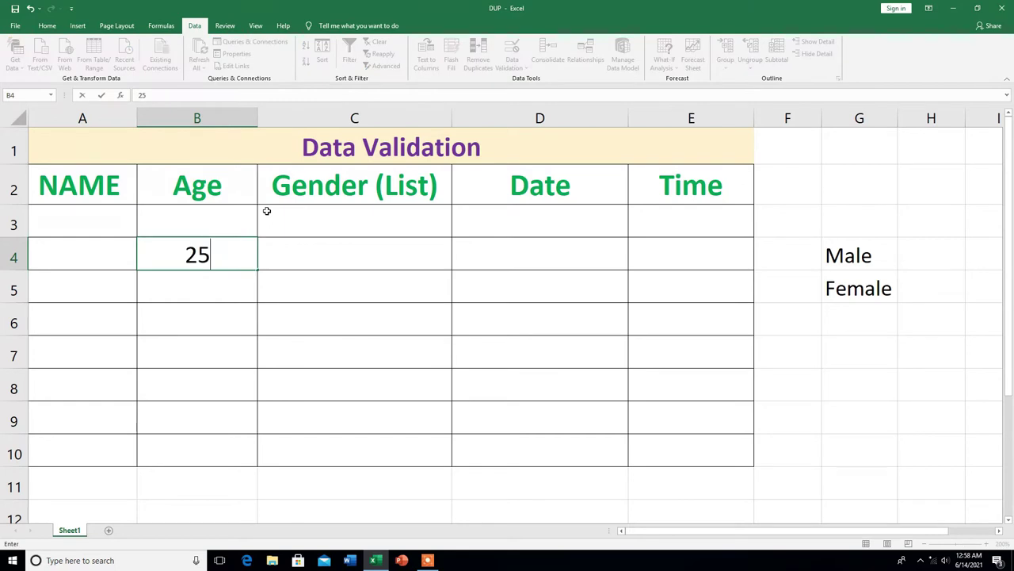
pyautogui.press('Return')
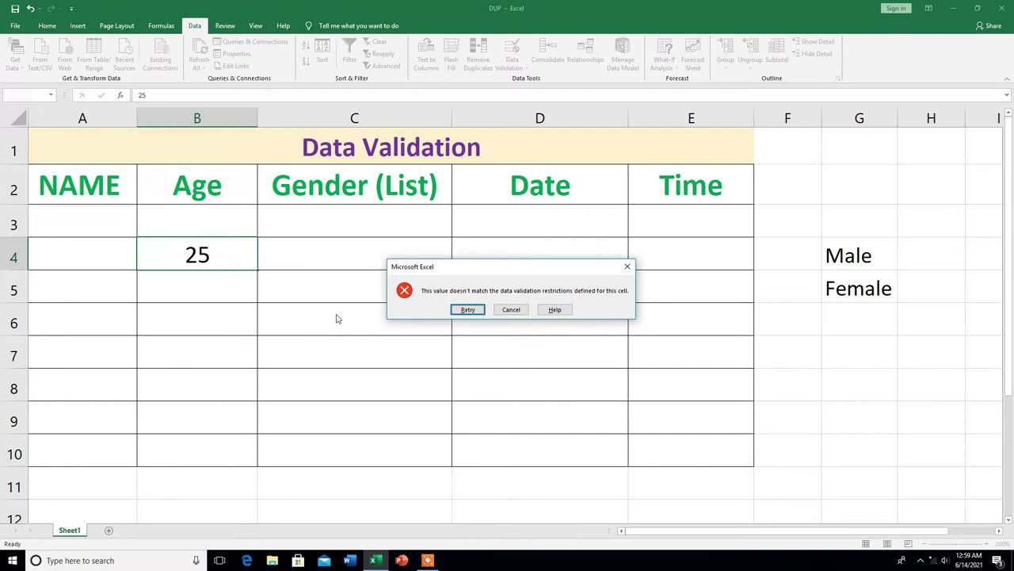
pyautogui.click(467, 310)
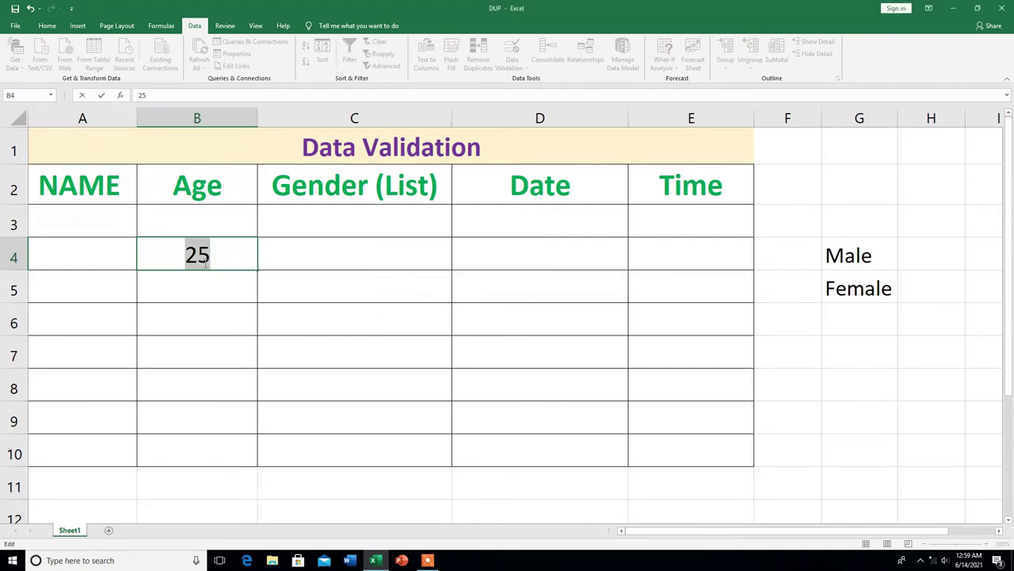
pyautogui.write('22')
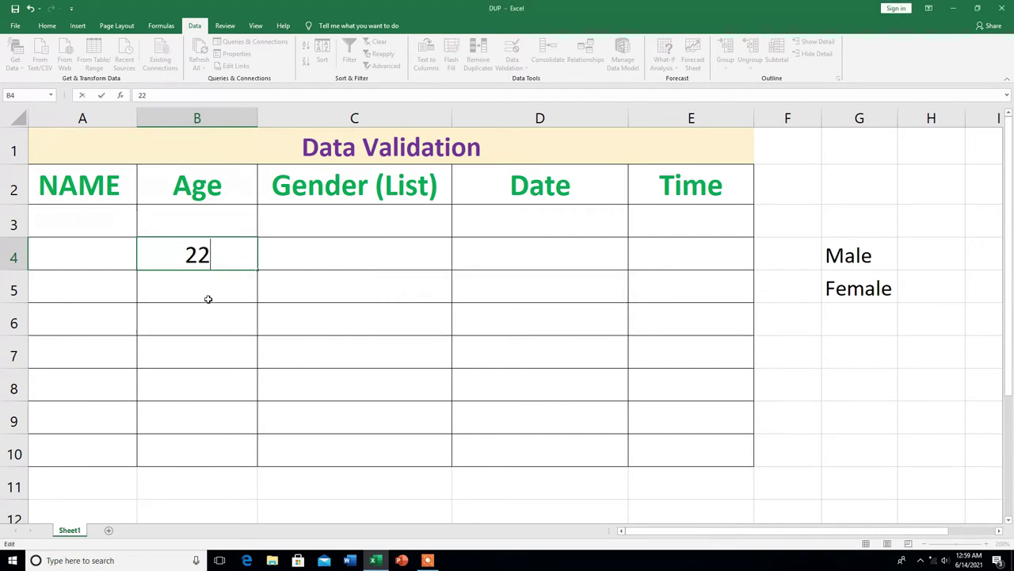
pyautogui.press('Return')
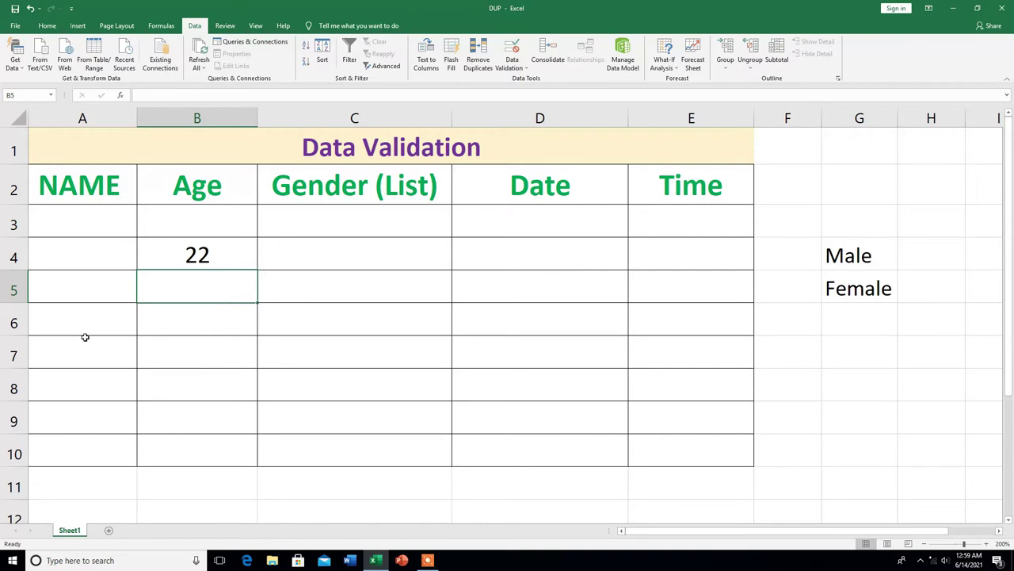
# Enter 50 in B5, which is rejected, then retry with 51, which is accepted
pyautogui.write('50')
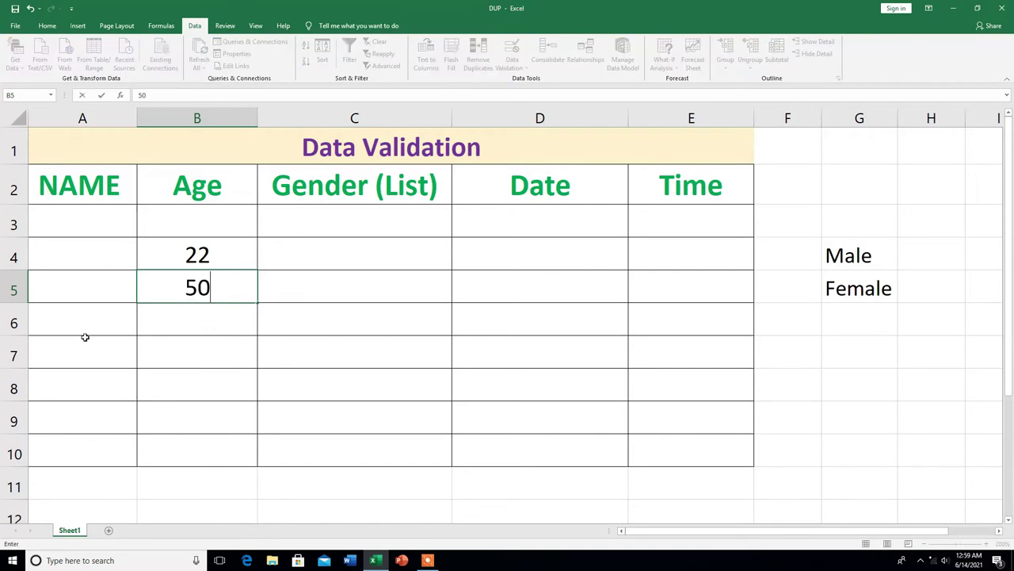
pyautogui.press('Return')
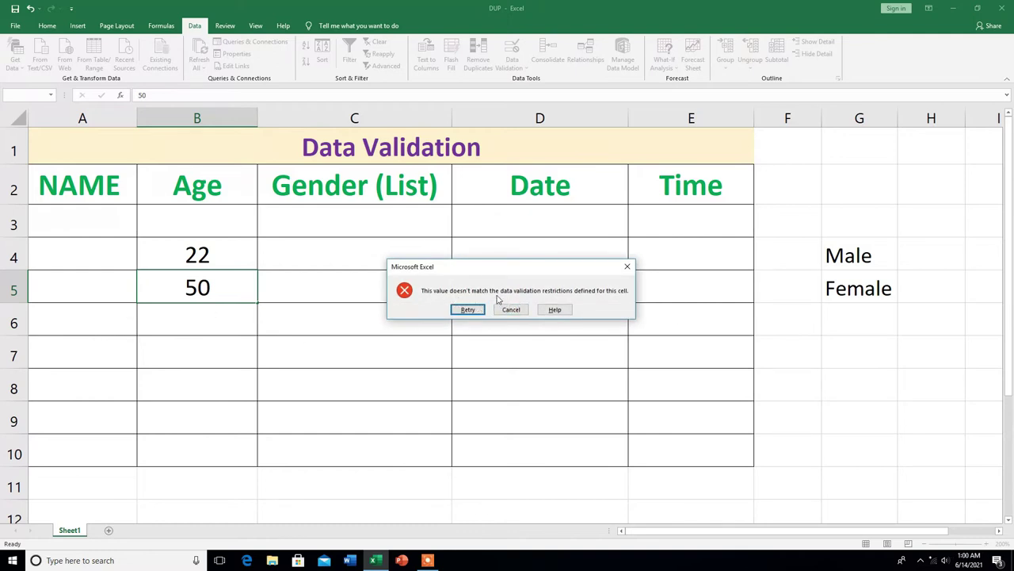
pyautogui.click(468, 310)
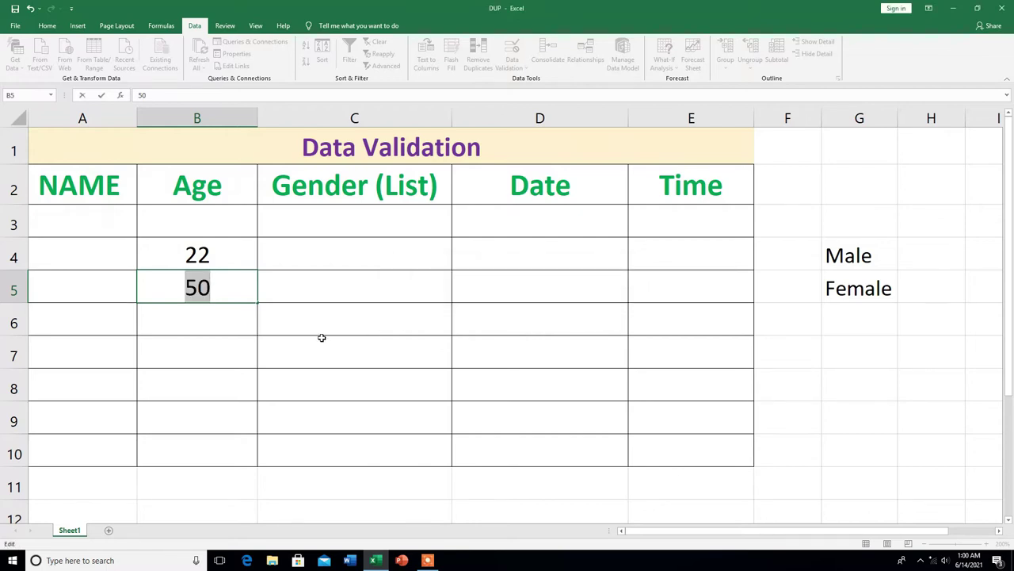
pyautogui.write('51')
pyautogui.press('Return')
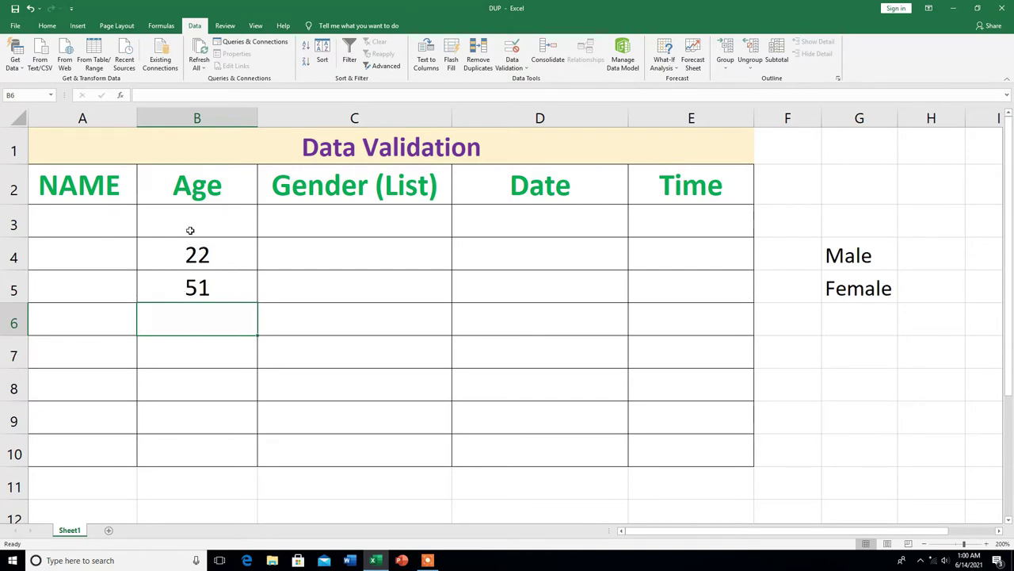
# Clear the B4:B5 test ages and give the Age cells a whole-number rule equal to 50
pyautogui.moveTo(186, 252); pyautogui.dragTo(186, 280)
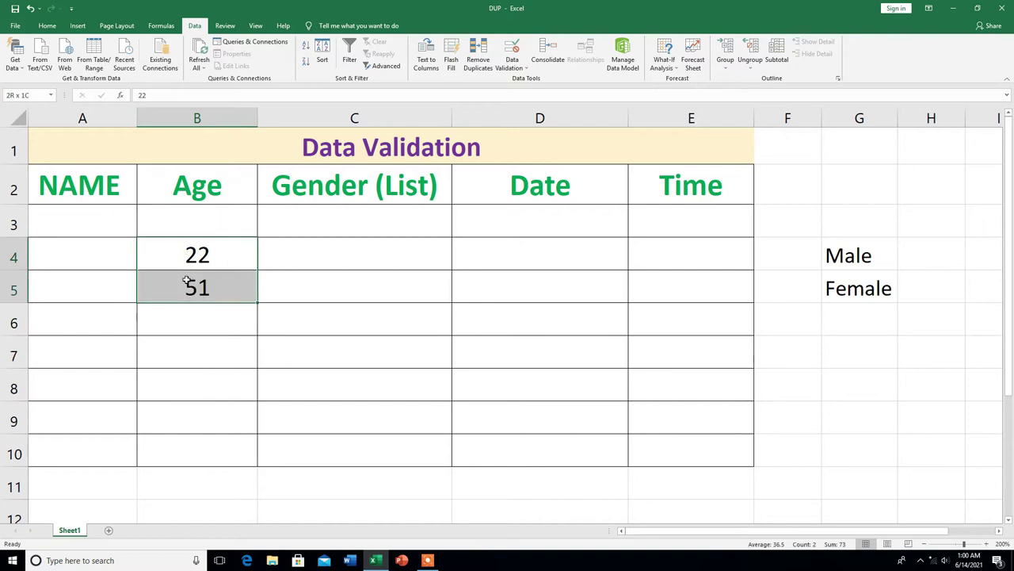
pyautogui.press('Delete')
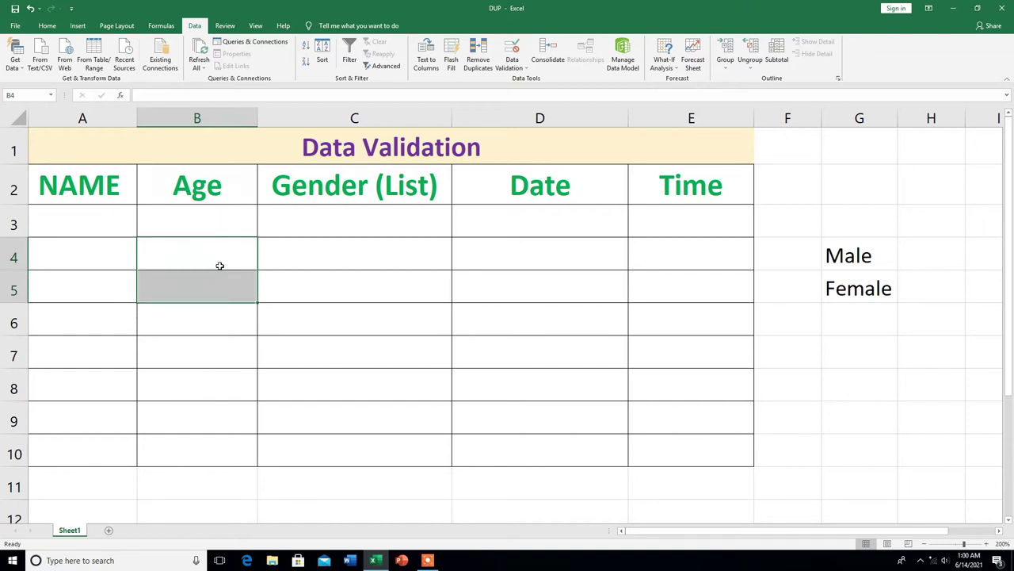
pyautogui.moveTo(205, 213)
pyautogui.mouseDown()
pyautogui.moveTo(214, 439)
pyautogui.moveTo(215, 422)
pyautogui.mouseUp()
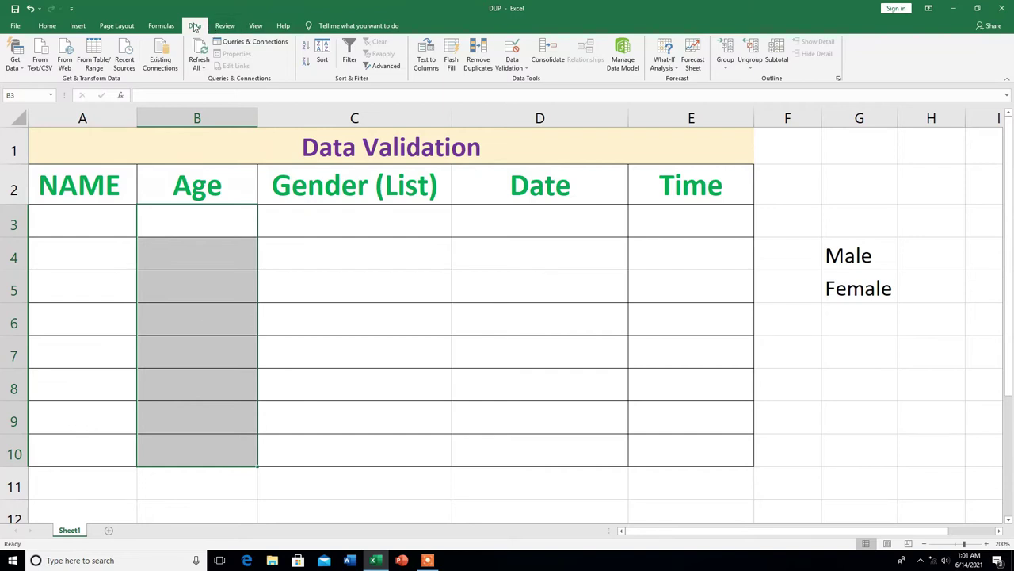
pyautogui.click(513, 49)
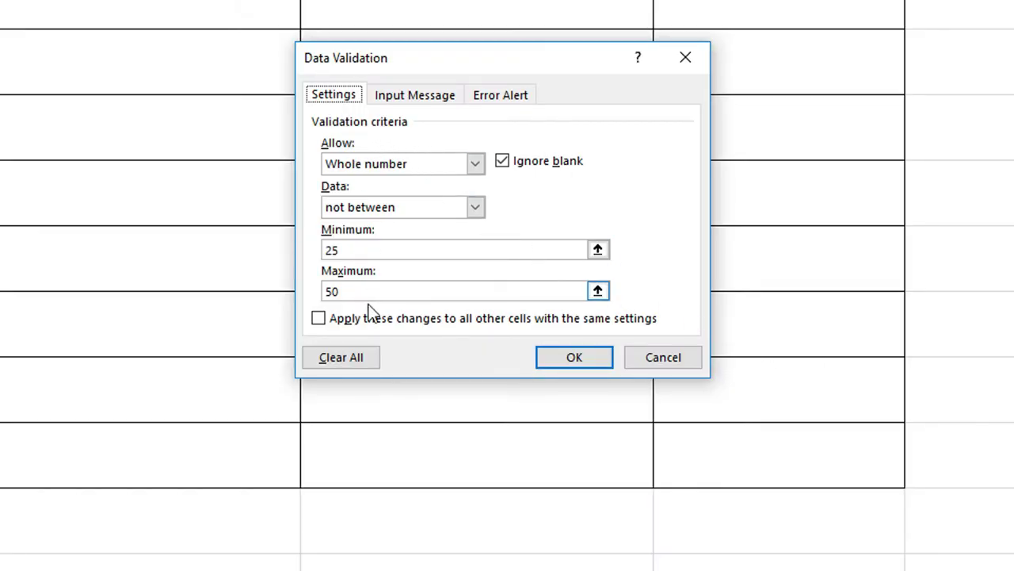
pyautogui.click(355, 359)
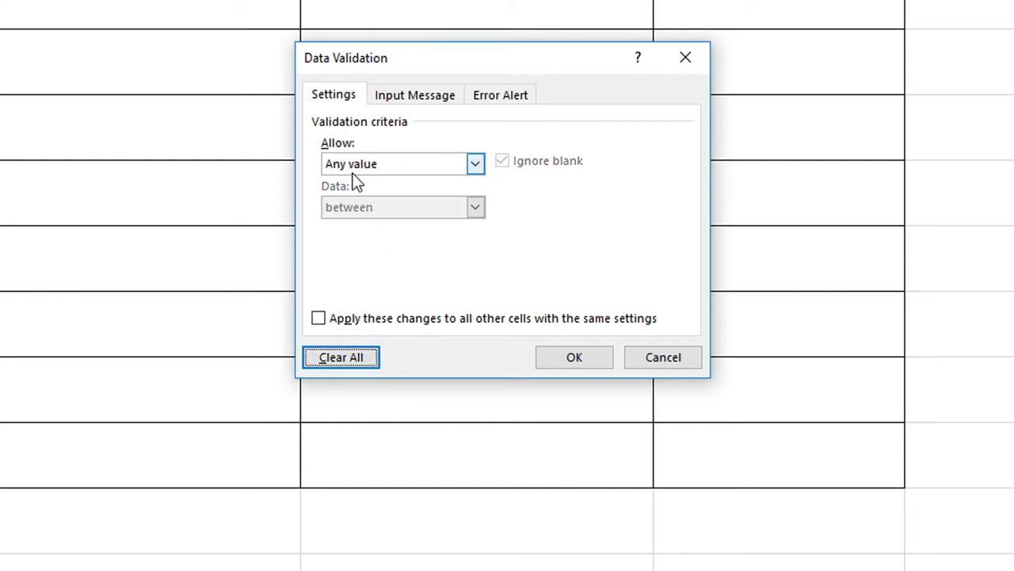
pyautogui.click(476, 166)
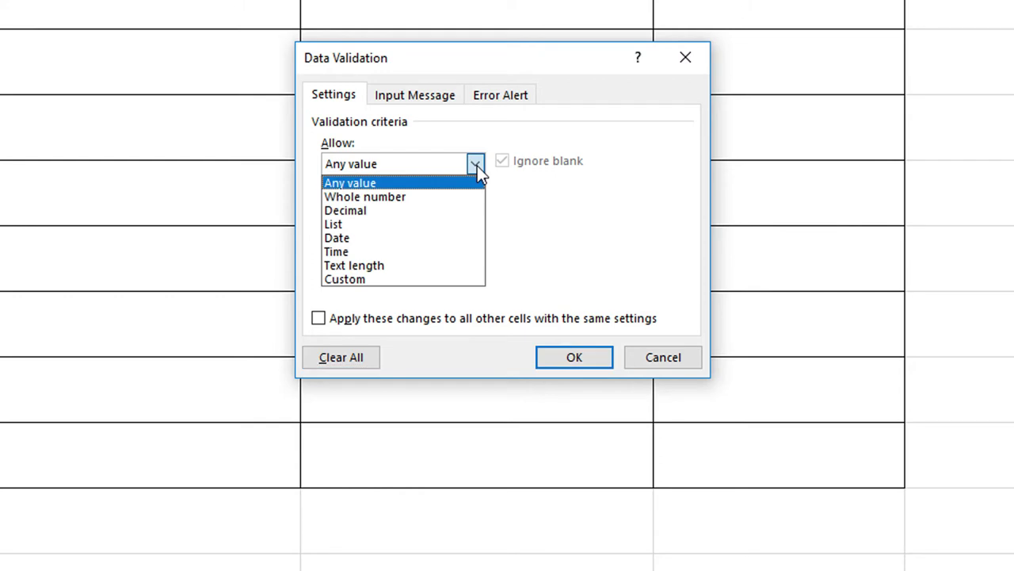
pyautogui.click(398, 198)
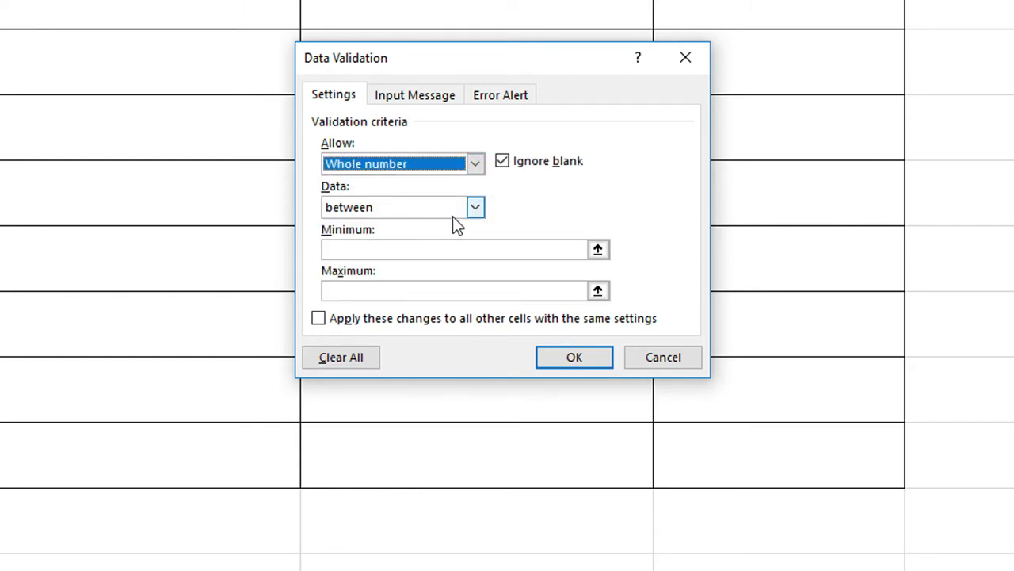
pyautogui.click(473, 209)
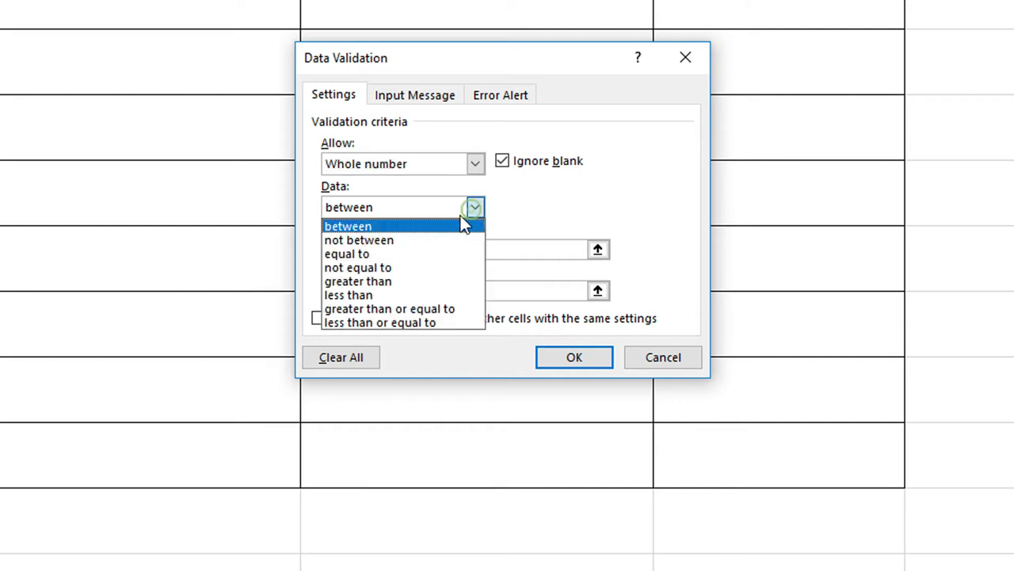
pyautogui.click(359, 258)
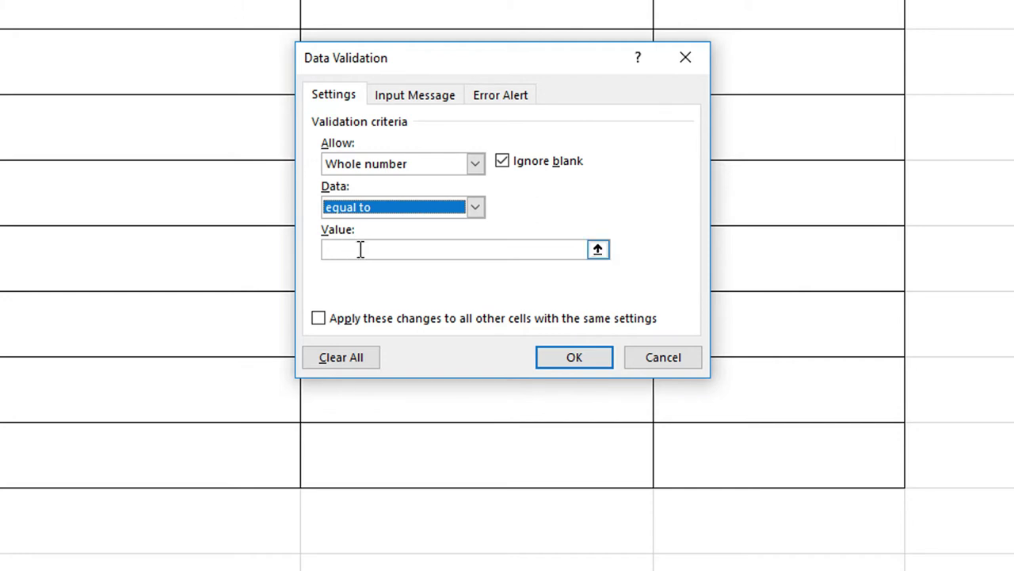
pyautogui.click(358, 249)
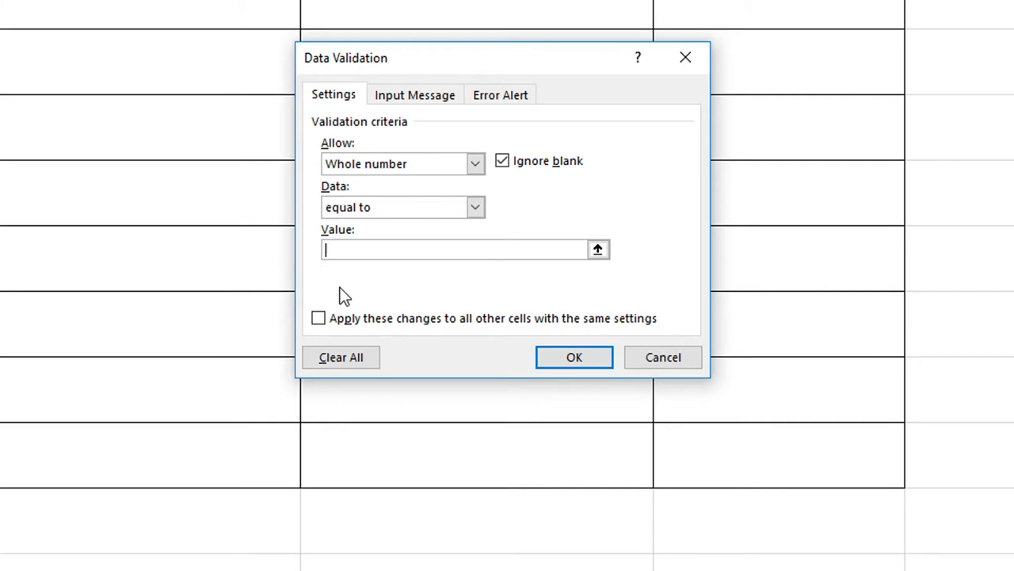
pyautogui.write('50')
pyautogui.click(575, 359)
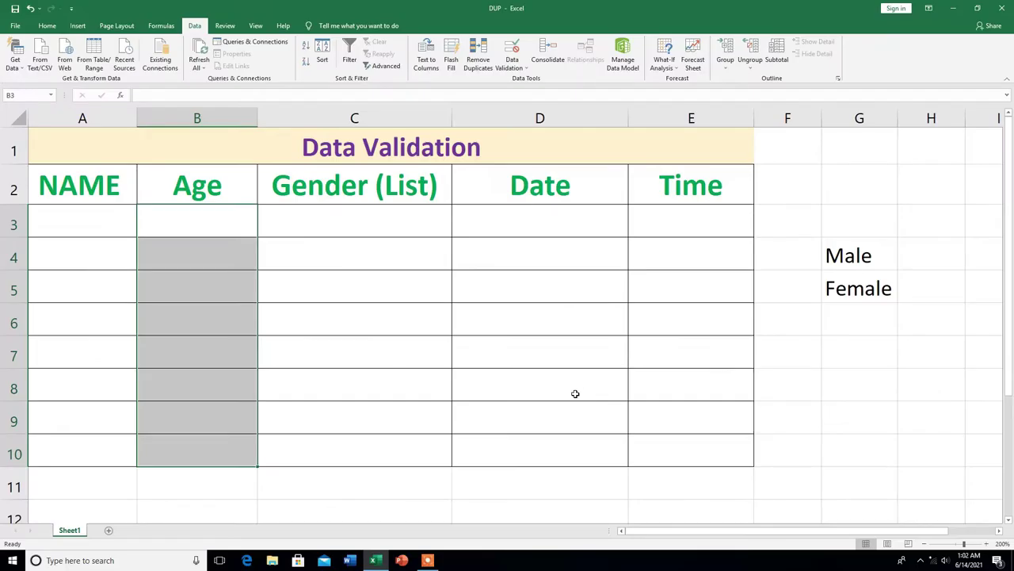
pyautogui.click(199, 254)
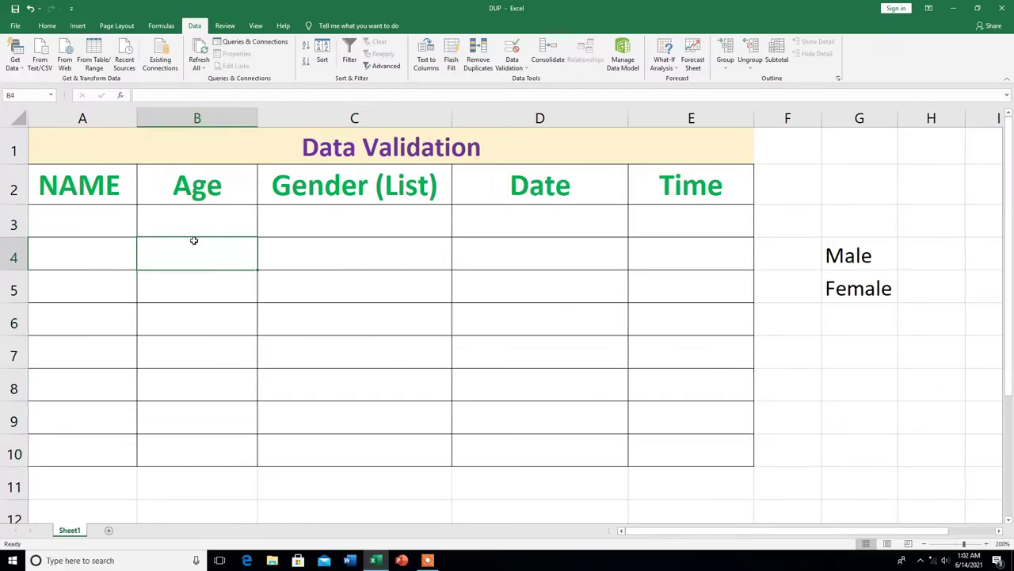
pyautogui.click(195, 221)
pyautogui.click(204, 245)
pyautogui.write('50')
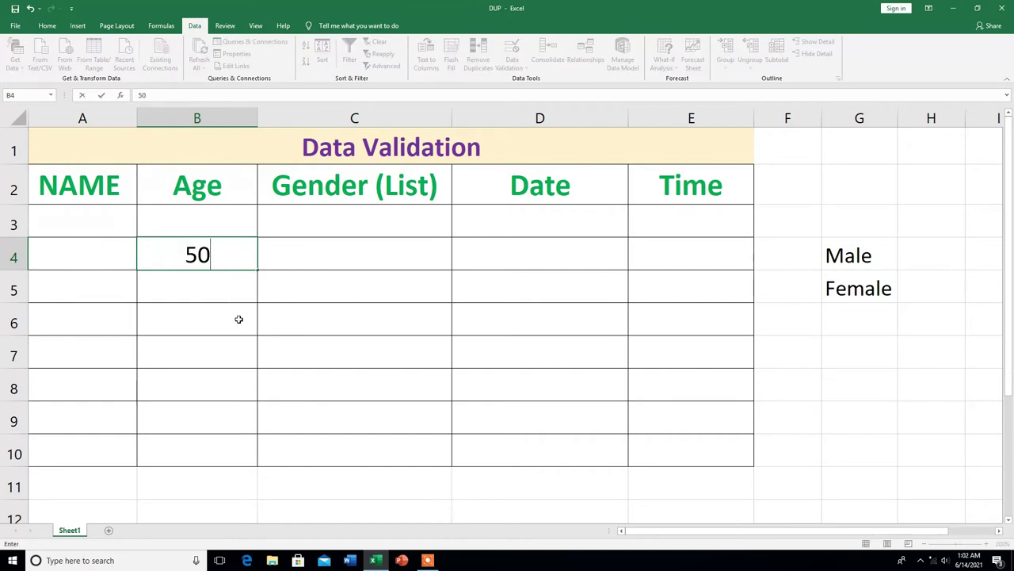
pyautogui.press('Return')
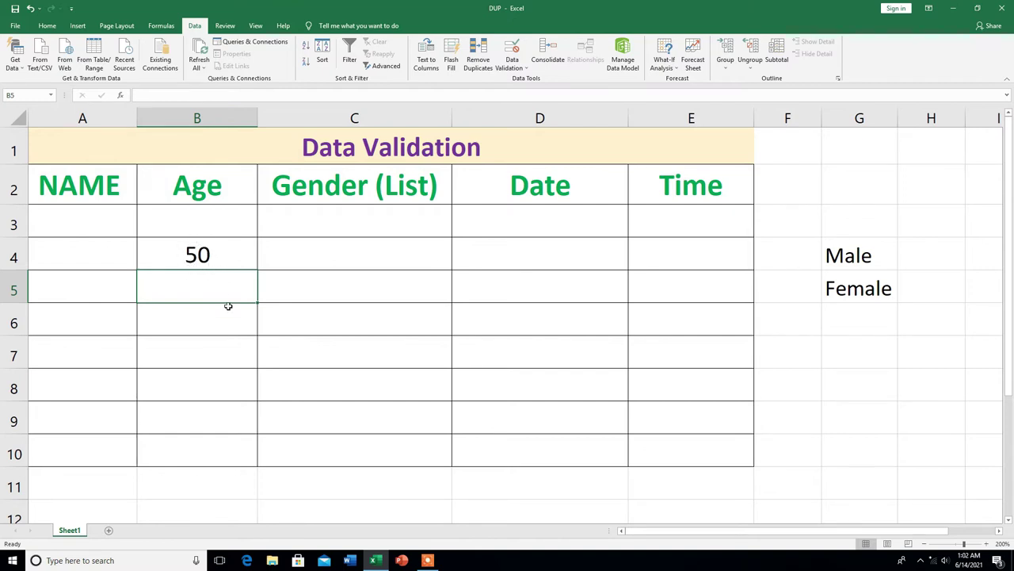
pyautogui.write('51')
pyautogui.press('Return')
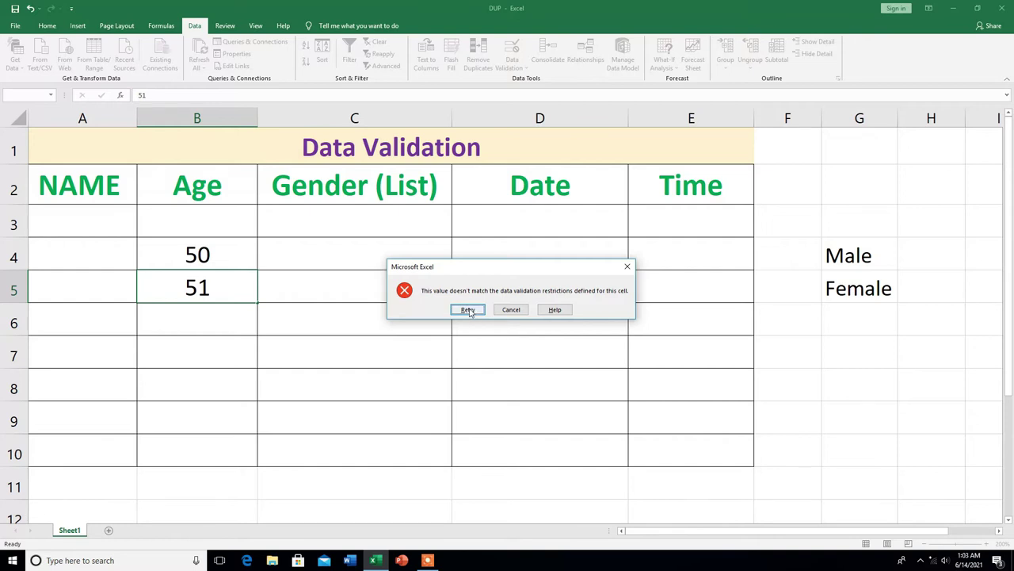
pyautogui.click(467, 310)
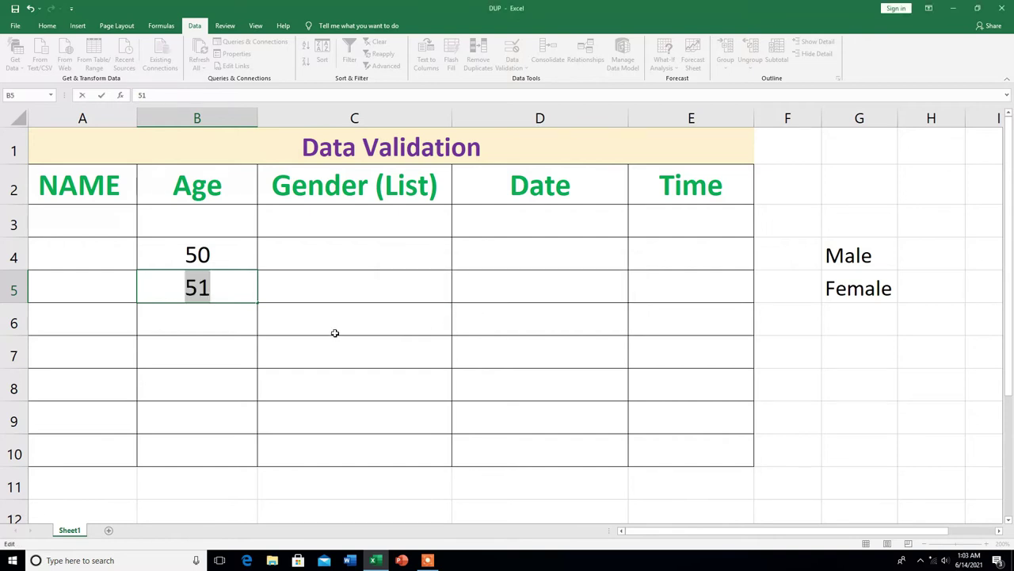
pyautogui.write('49')
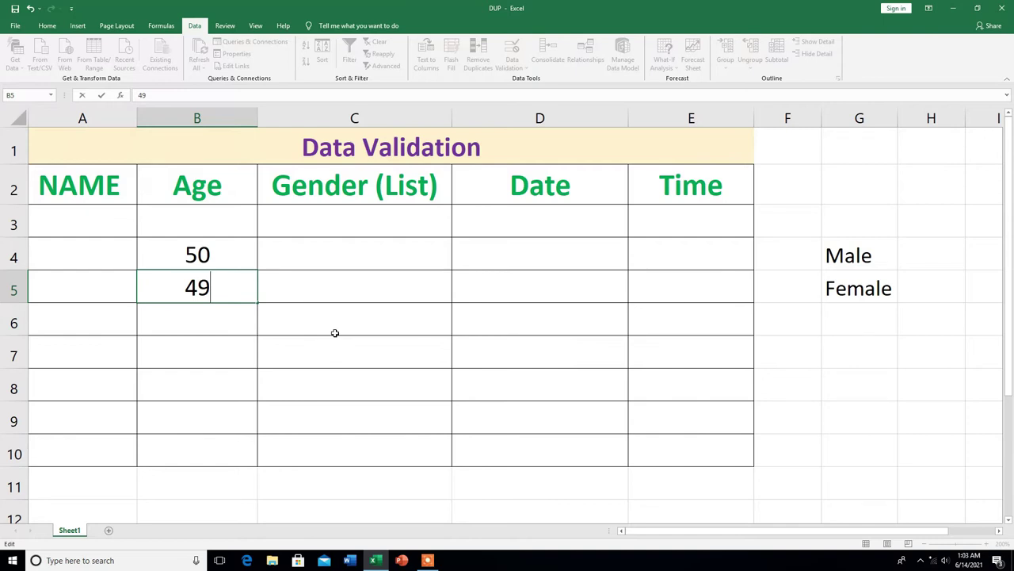
pyautogui.press('Return')
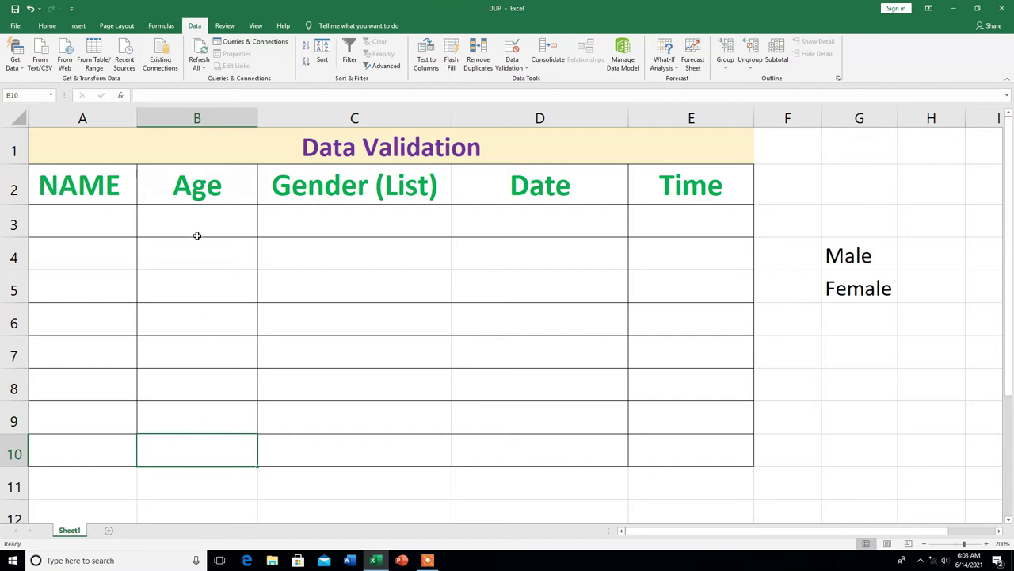
# Select B3:B10 and replace its validation with a whole-number rule, not equal to 50
pyautogui.moveTo(198, 212); pyautogui.dragTo(196, 452)
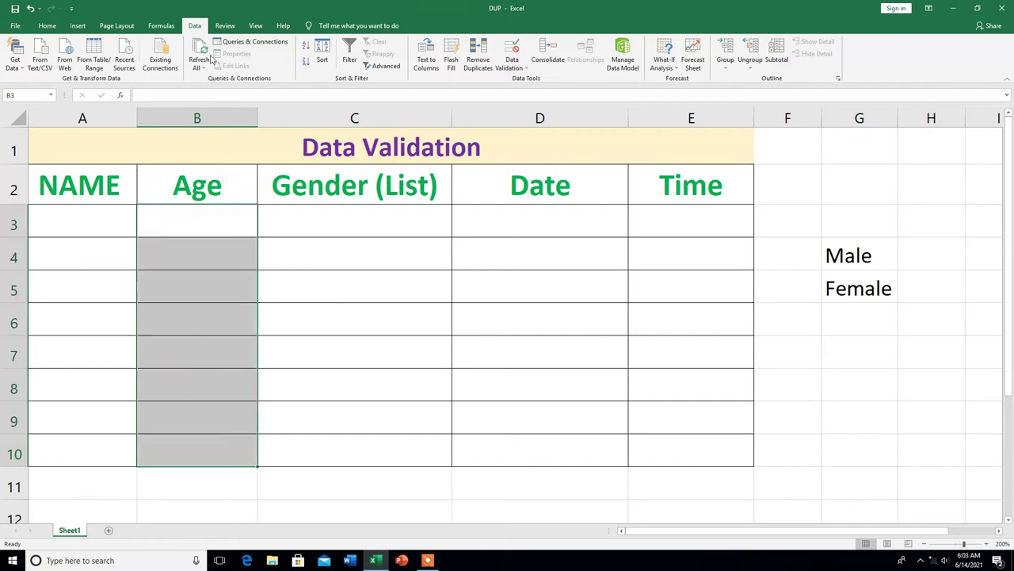
pyautogui.click(513, 52)
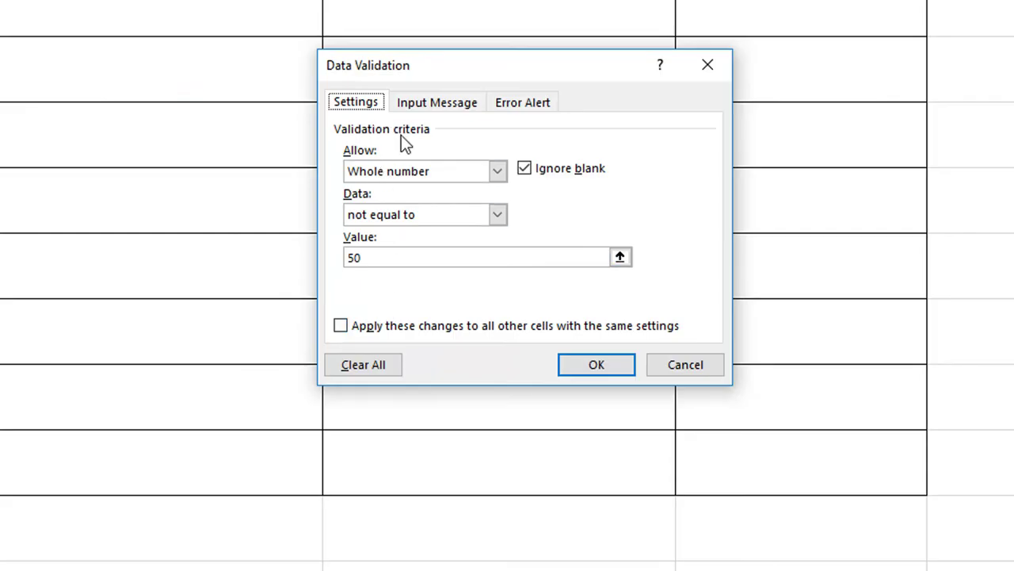
pyautogui.click(384, 377)
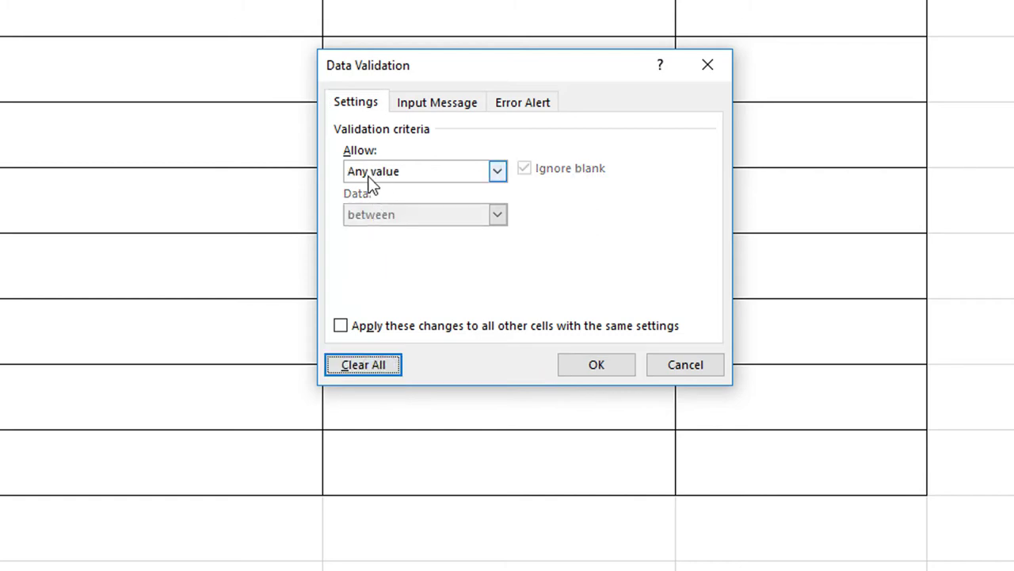
pyautogui.click(497, 172)
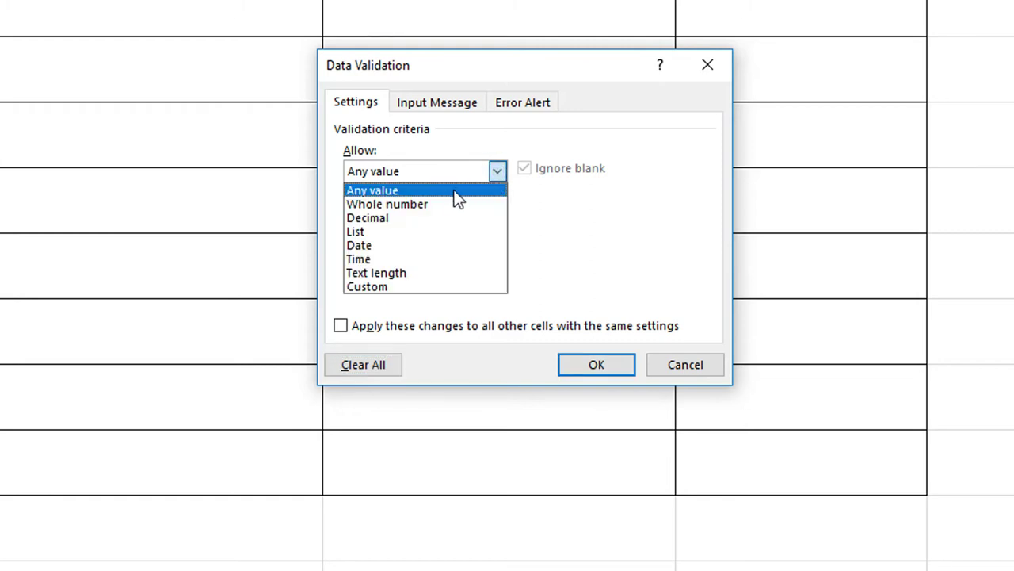
pyautogui.click(435, 207)
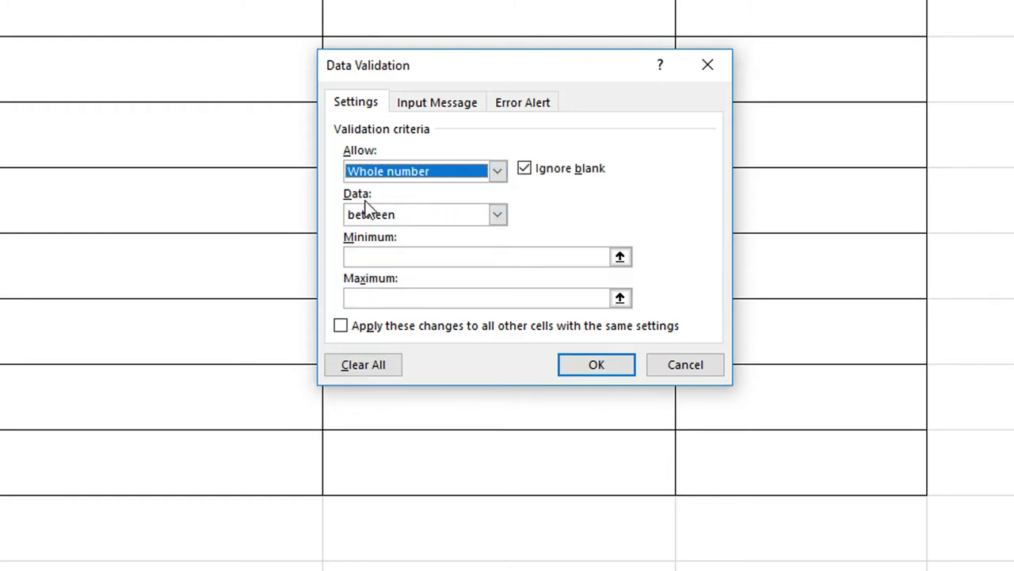
pyautogui.click(497, 217)
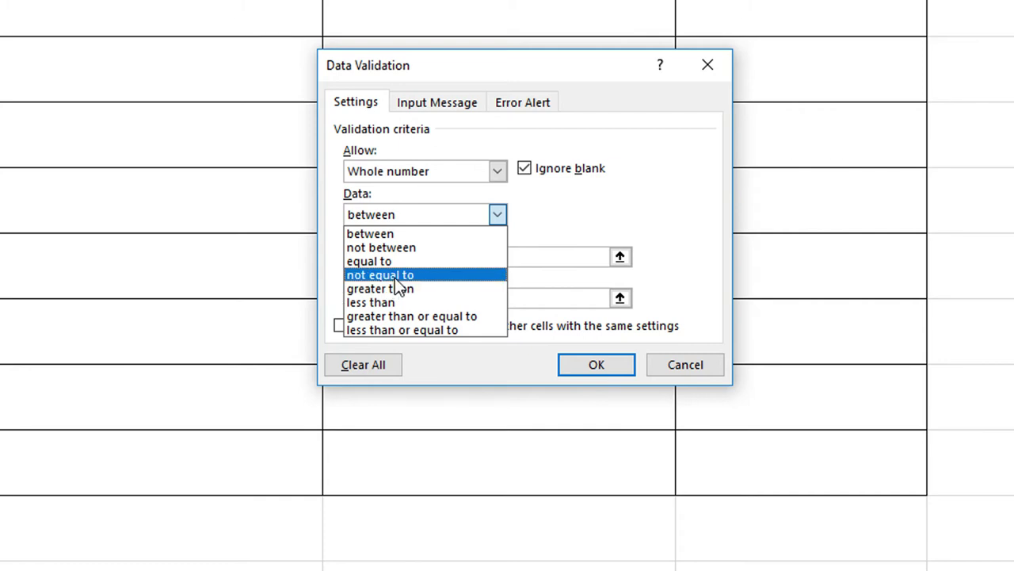
pyautogui.click(394, 278)
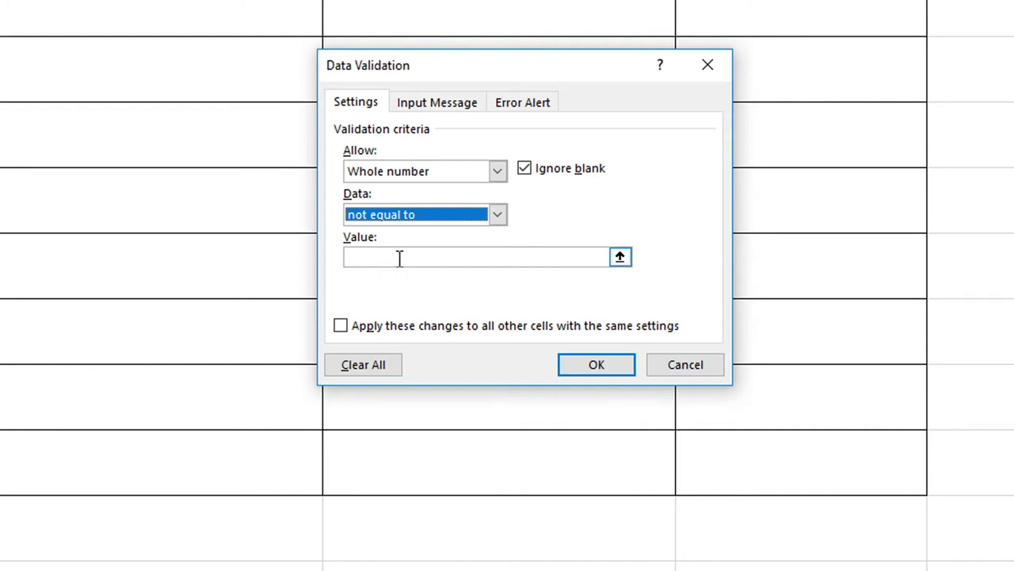
pyautogui.click(394, 256)
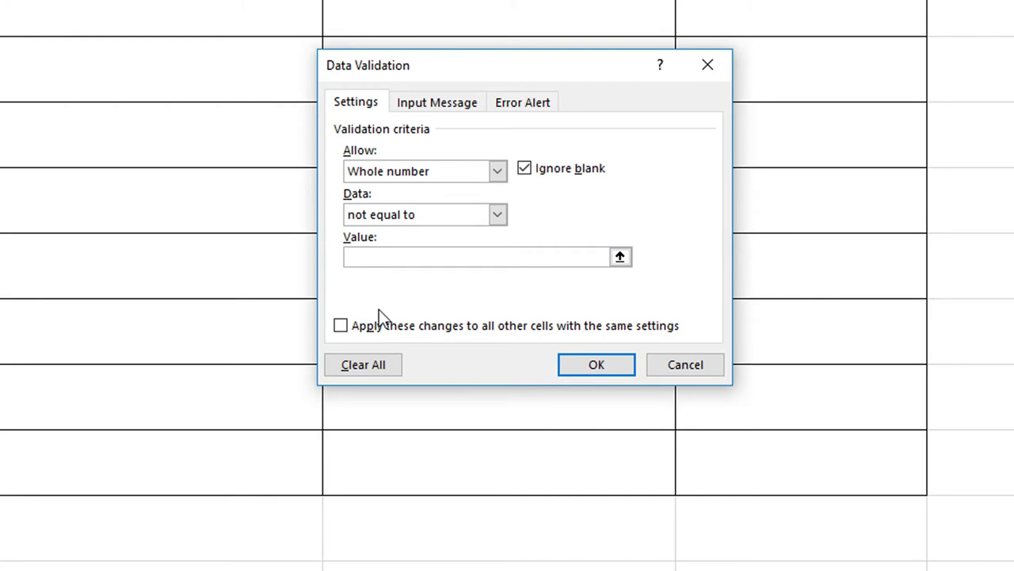
pyautogui.write('50')
pyautogui.click(594, 370)
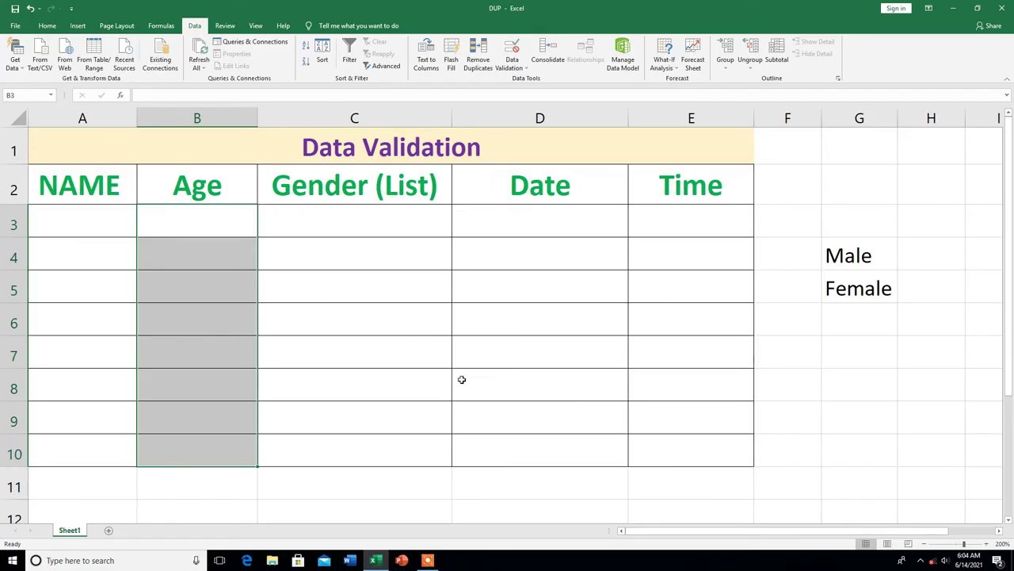
# Test the Age rule from B4: 50 is rejected, then enter 55, 40 and 45
pyautogui.click(200, 249)
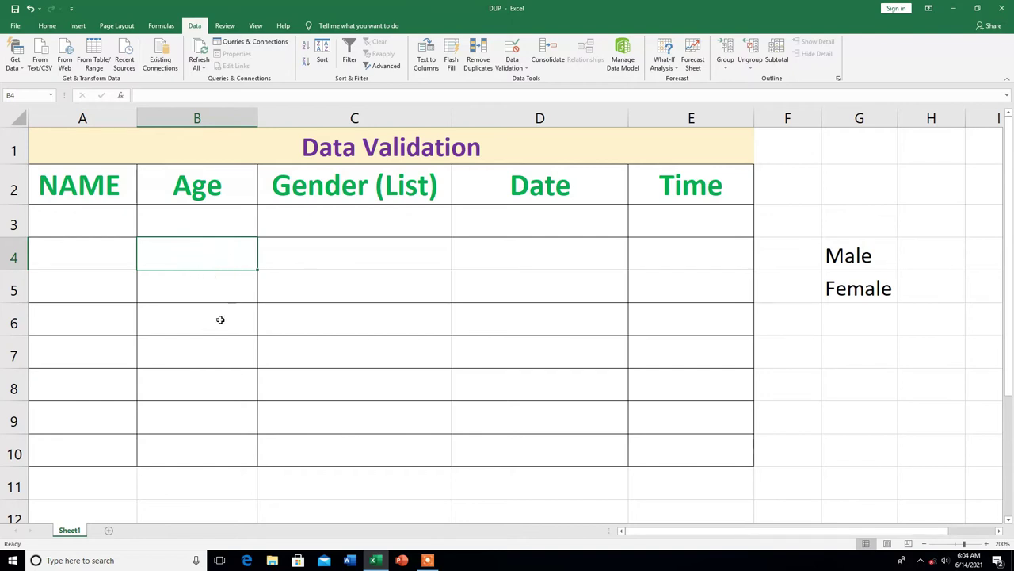
pyautogui.write('50')
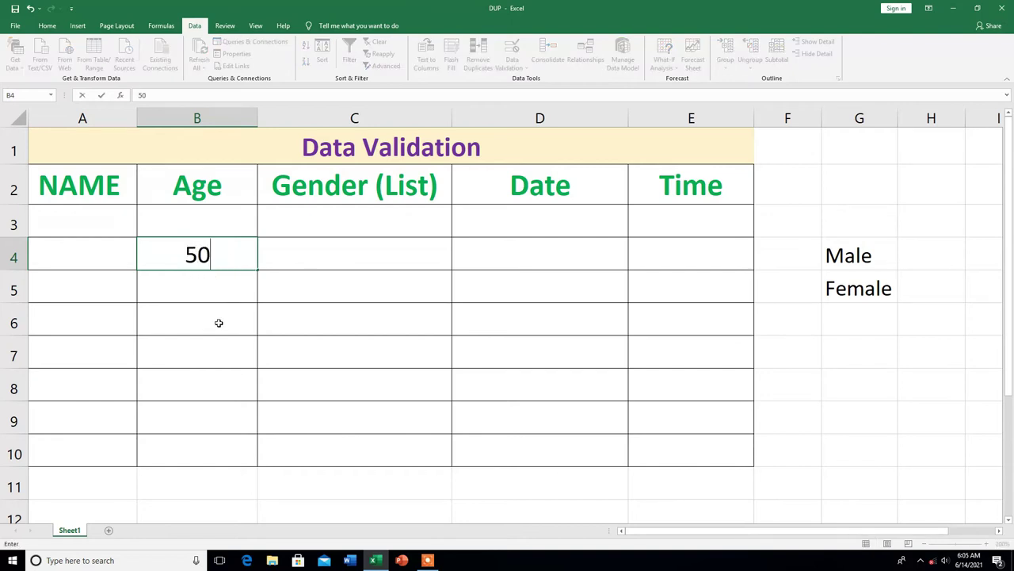
pyautogui.press('Return')
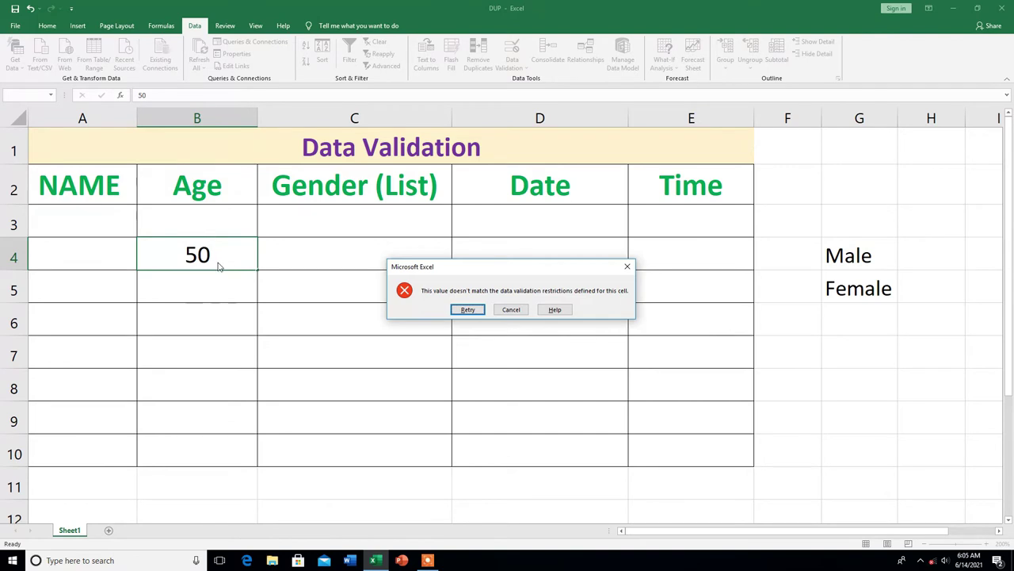
pyautogui.click(463, 310)
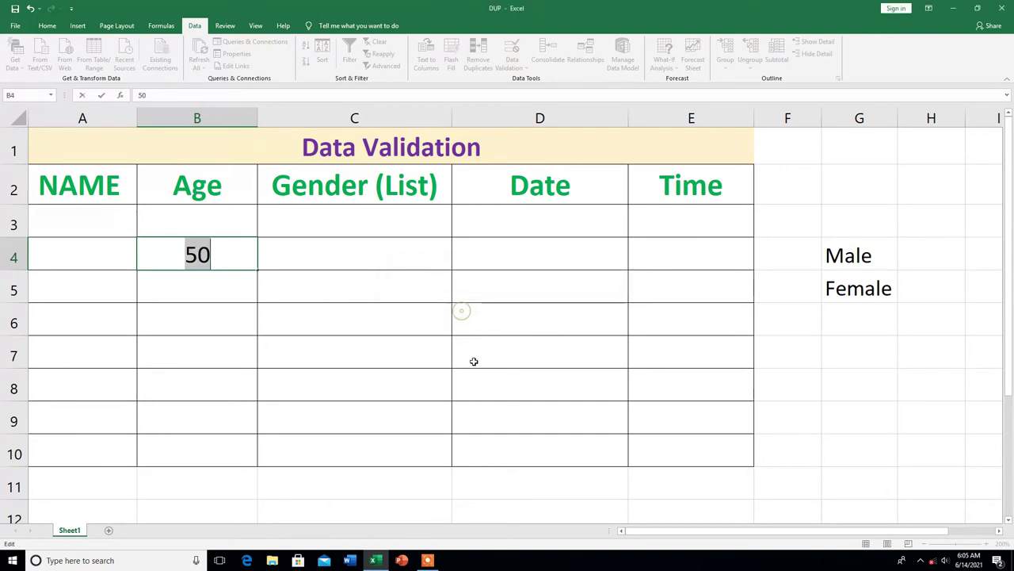
pyautogui.write('55')
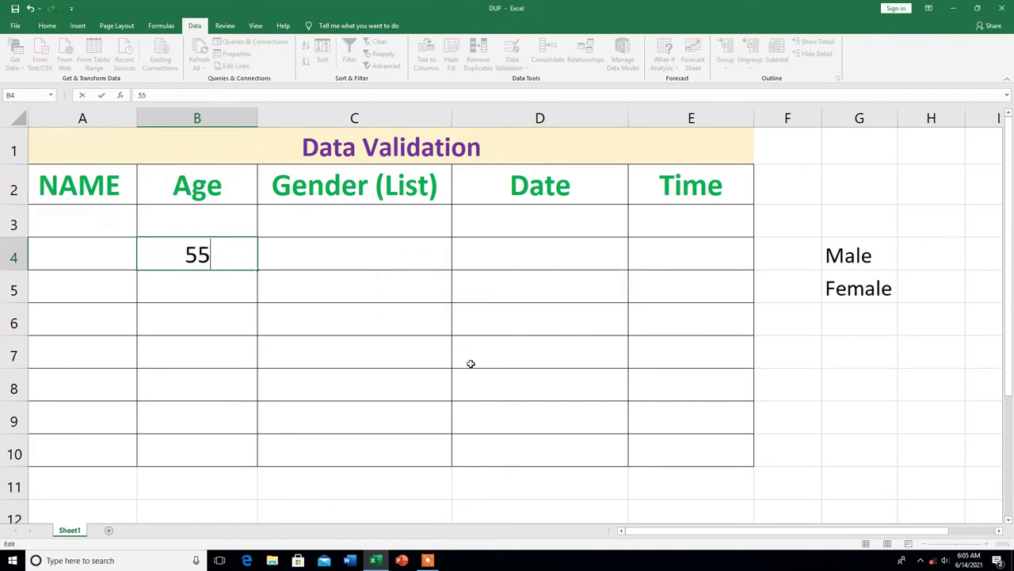
pyautogui.press('Return')
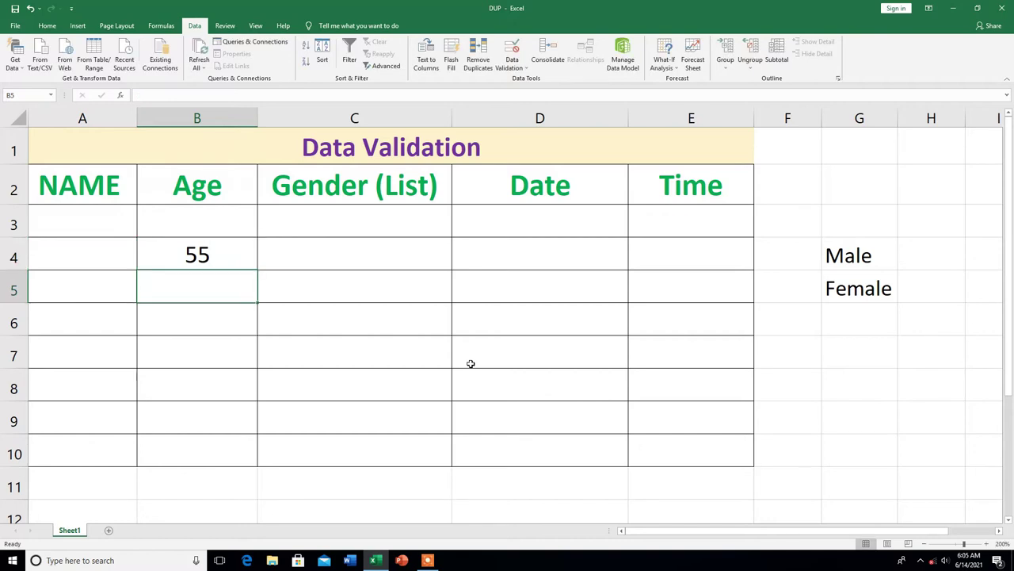
pyautogui.write('40')
pyautogui.press('Return')
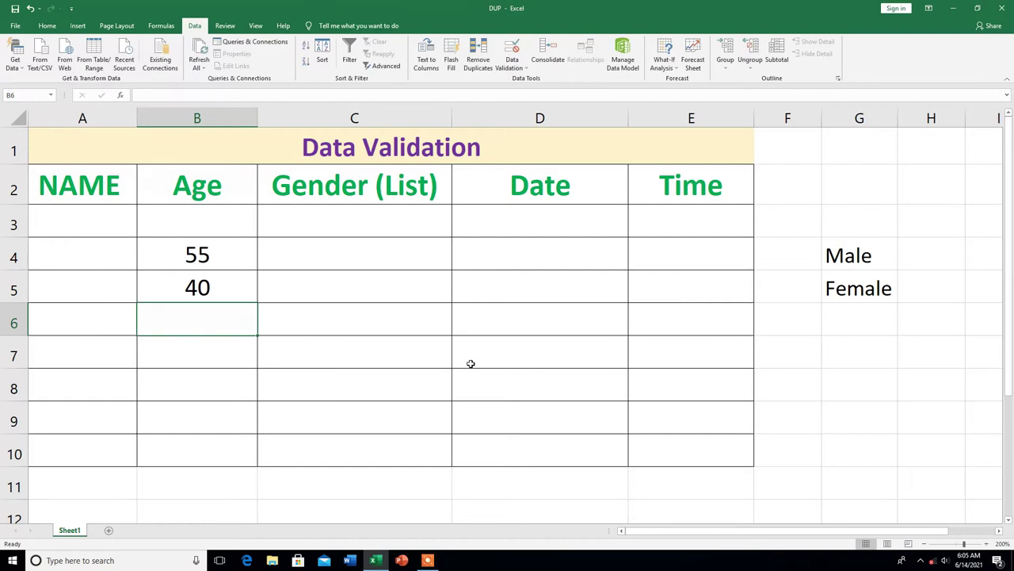
pyautogui.write('45')
pyautogui.press('Return')
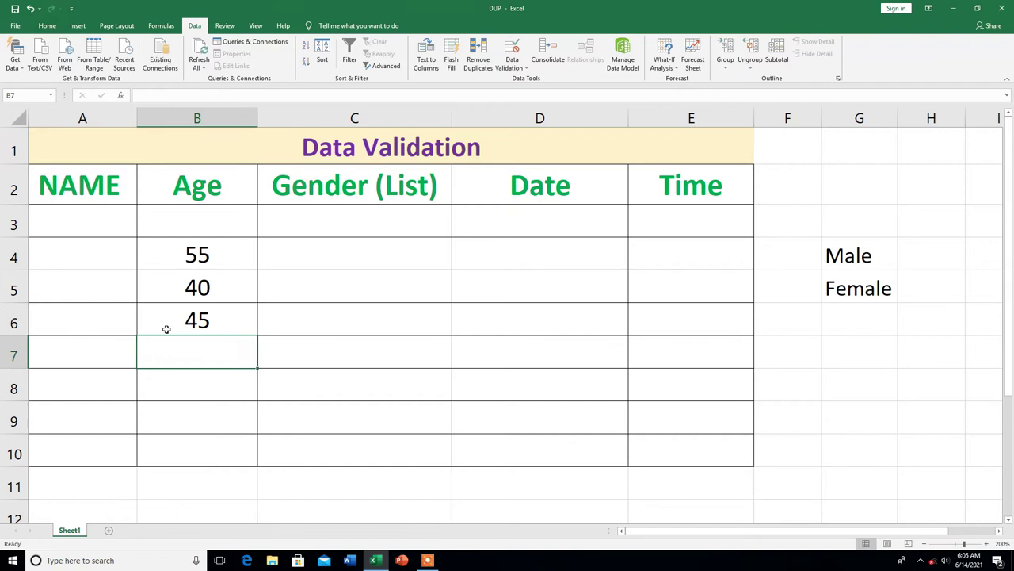
# Clear the test ages from the Age column
pyautogui.moveTo(222, 246); pyautogui.dragTo(223, 337)
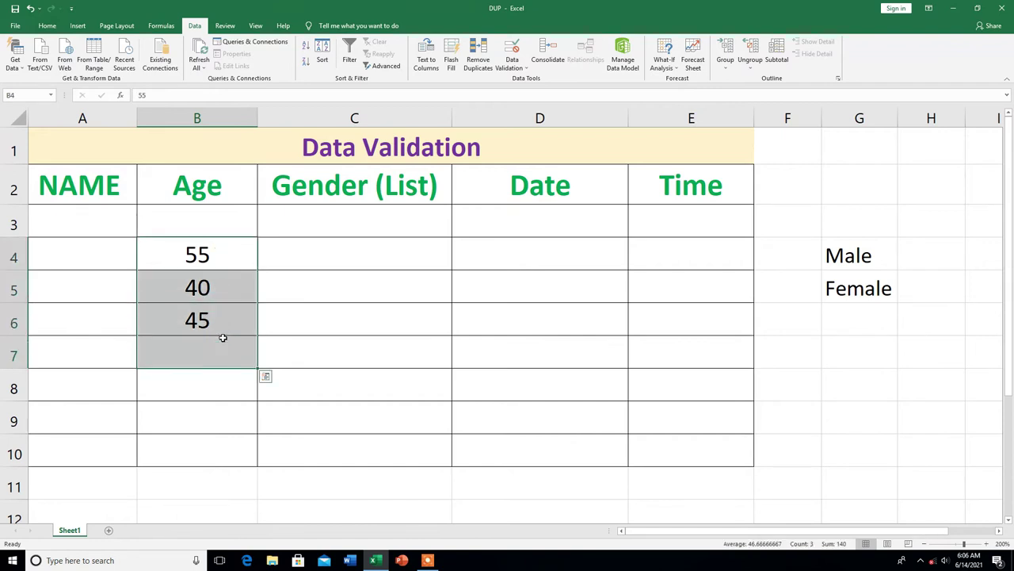
pyautogui.press('Delete')
pyautogui.click(238, 409)
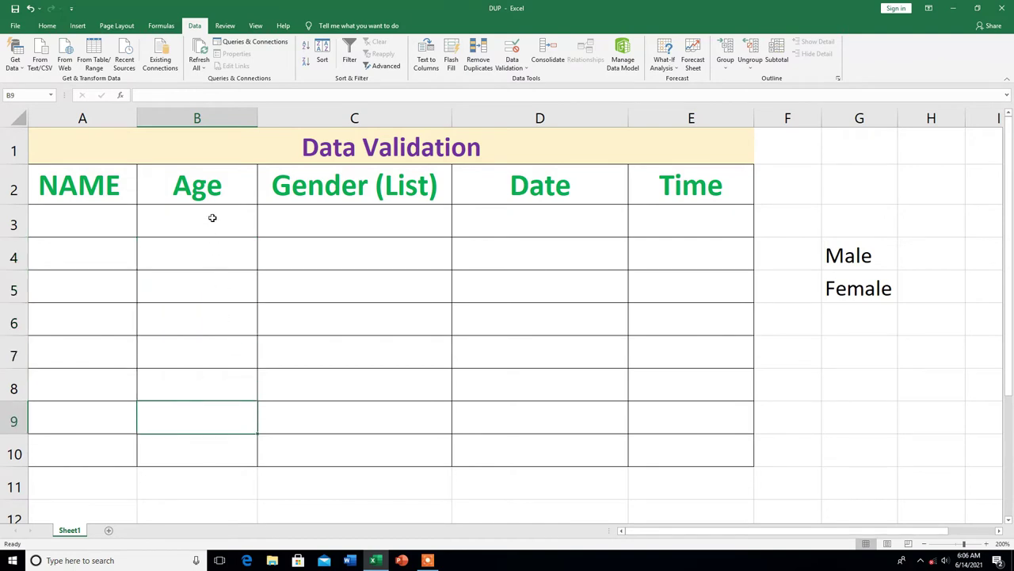
# Select B3:B10 and replace its rule with whole numbers greater than 20
pyautogui.moveTo(211, 222); pyautogui.dragTo(226, 440)
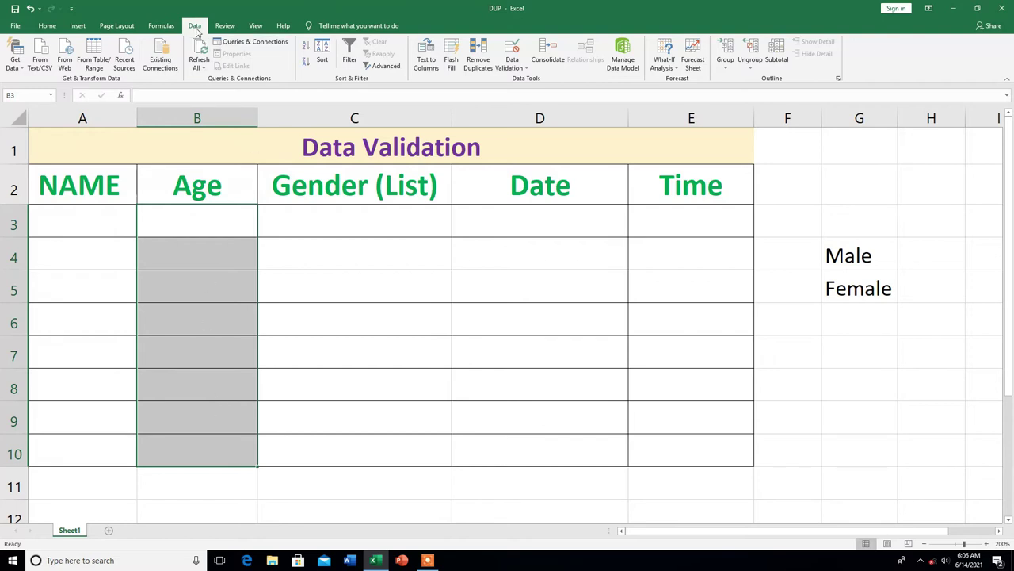
pyautogui.click(516, 53)
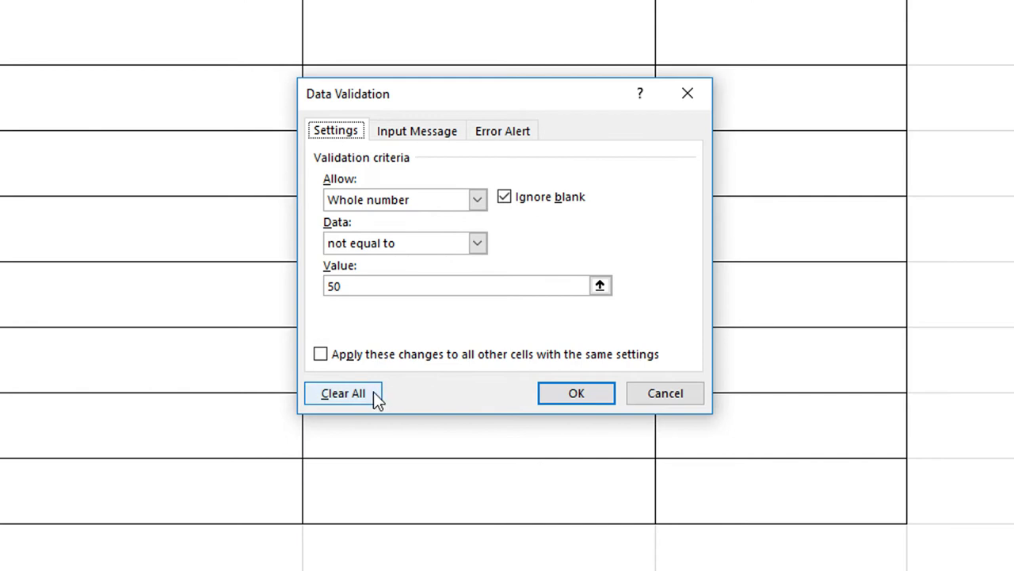
pyautogui.click(374, 396)
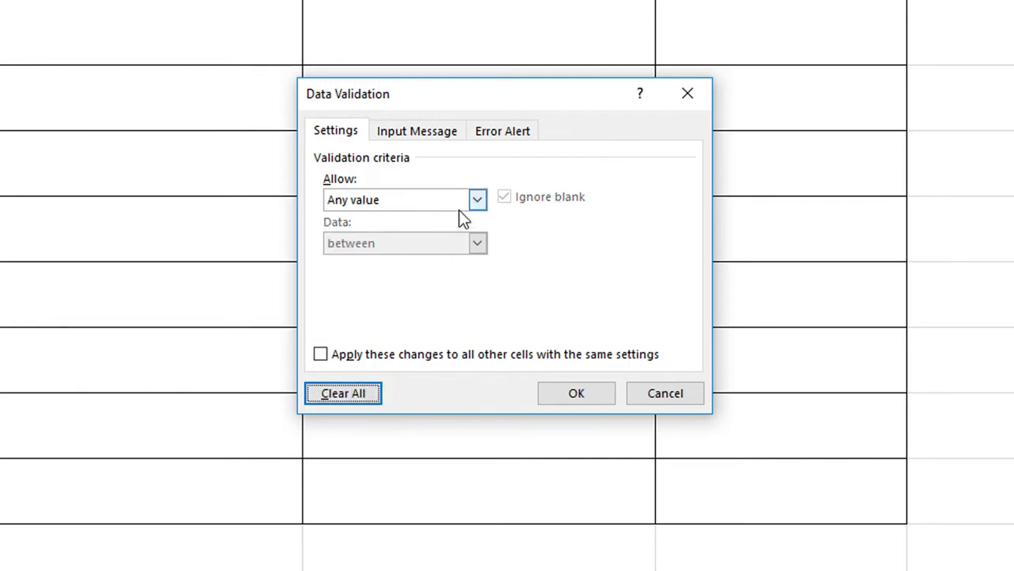
pyautogui.click(477, 200)
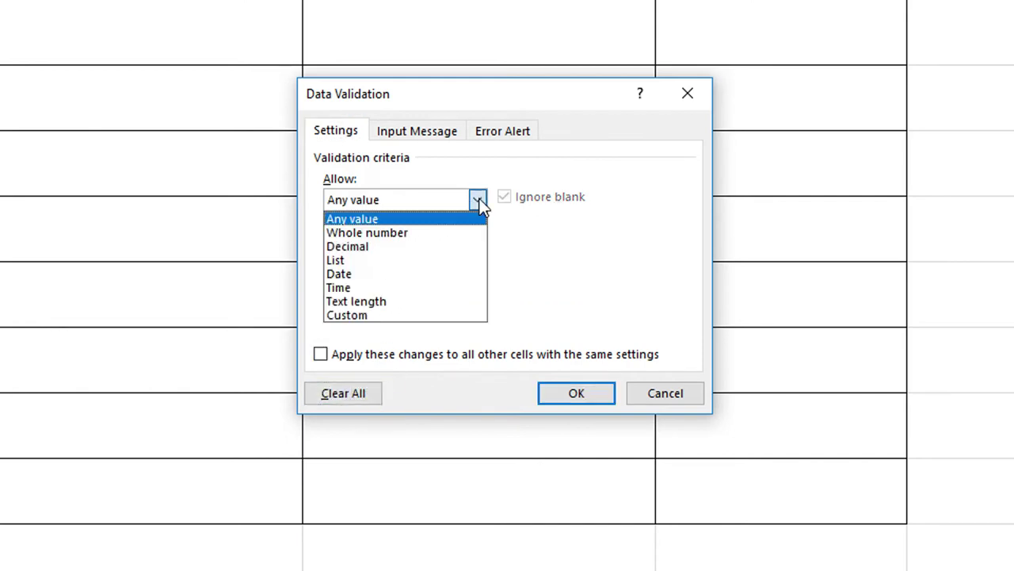
pyautogui.click(401, 234)
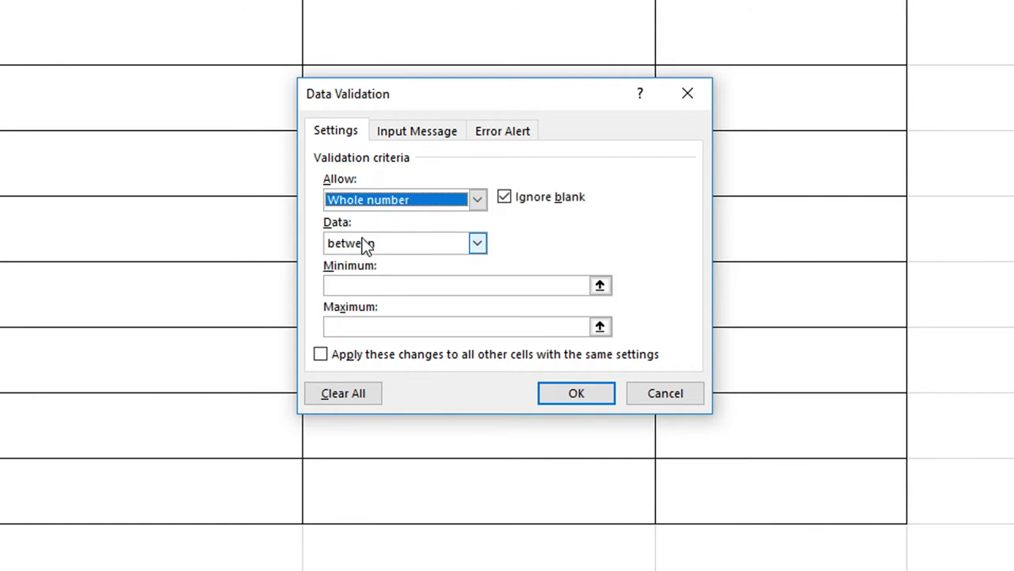
pyautogui.click(477, 245)
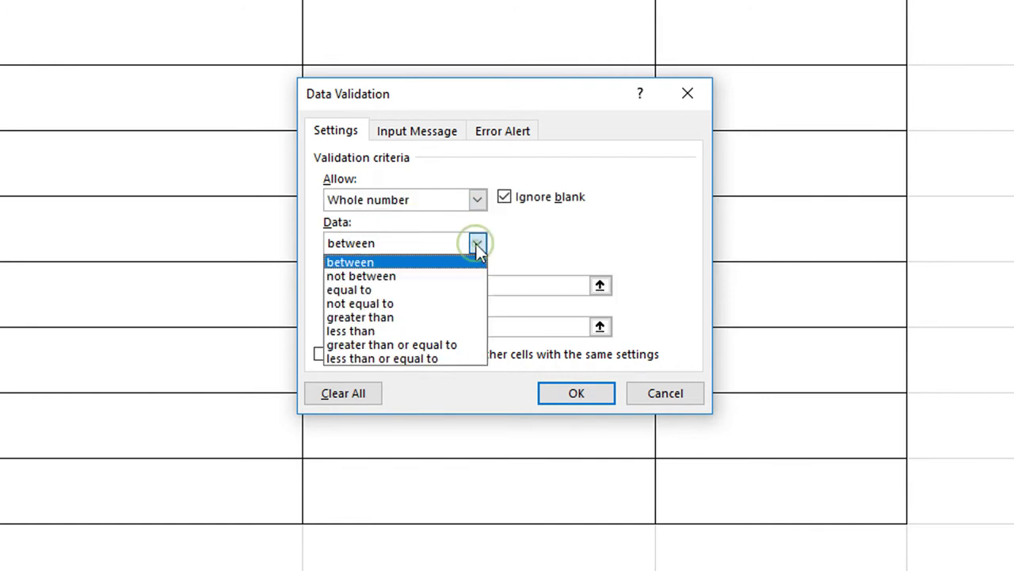
pyautogui.click(364, 321)
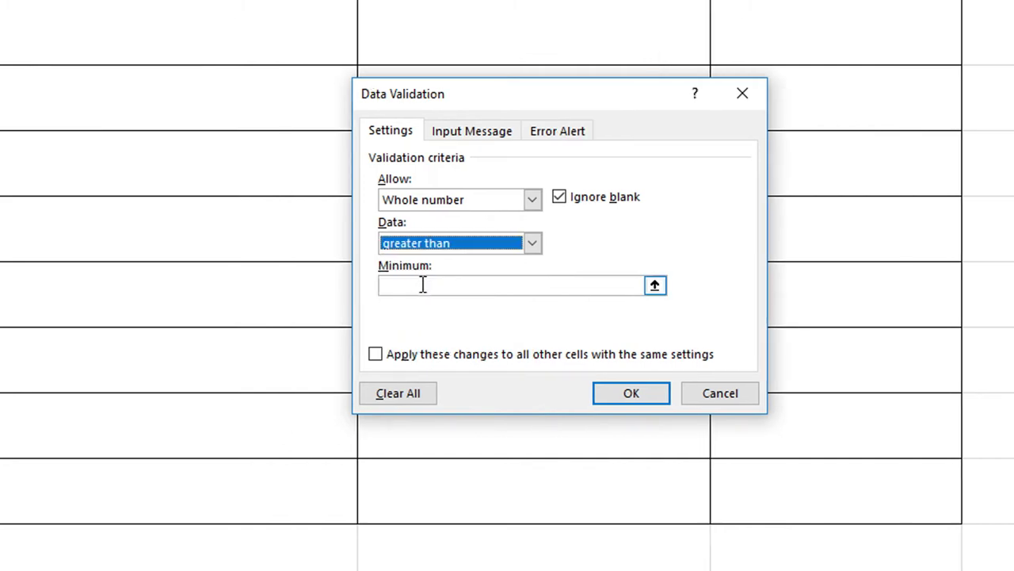
pyautogui.click(421, 284)
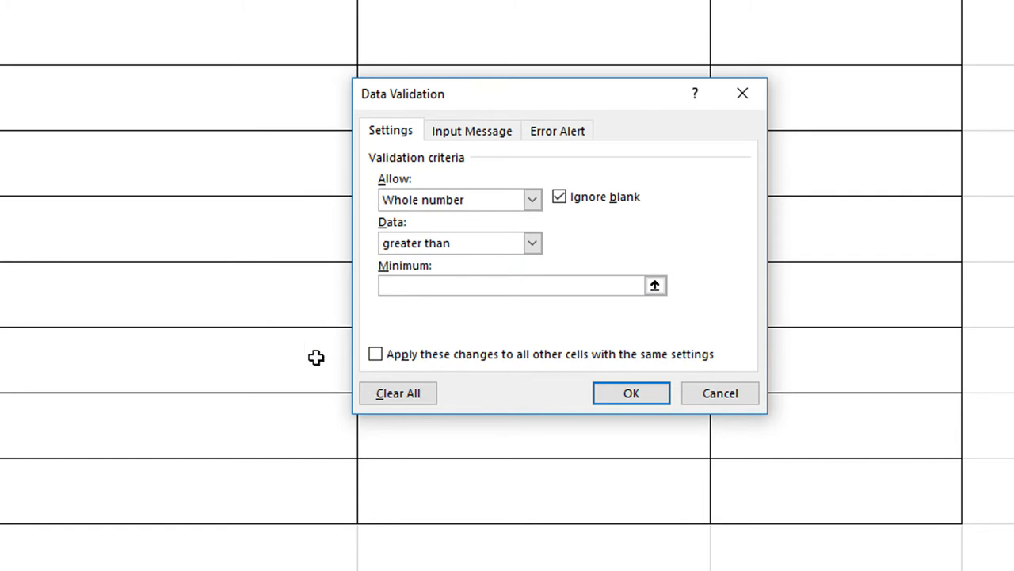
pyautogui.write('20')
pyautogui.click(626, 393)
pyautogui.click(203, 252)
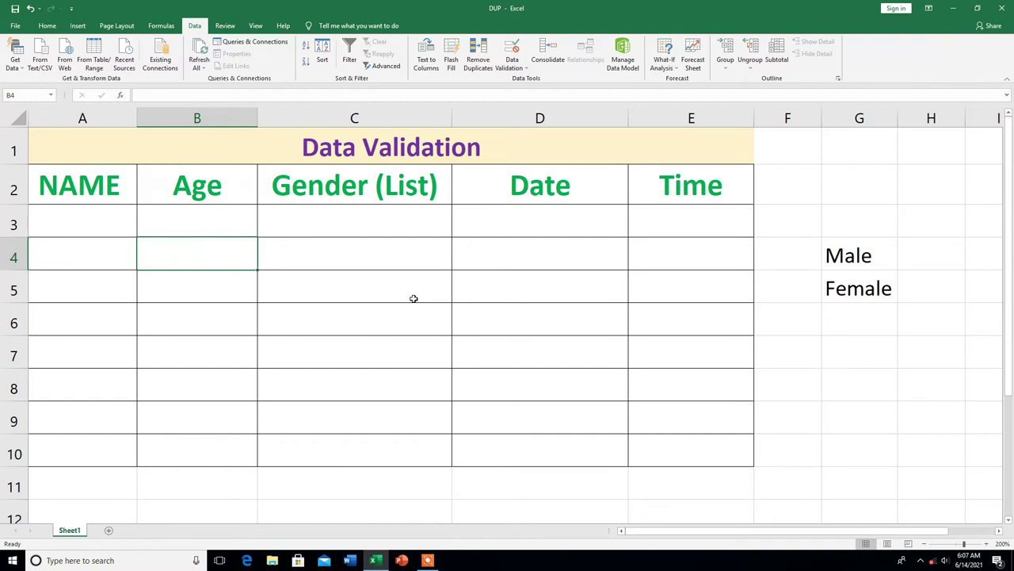
pyautogui.write('25')
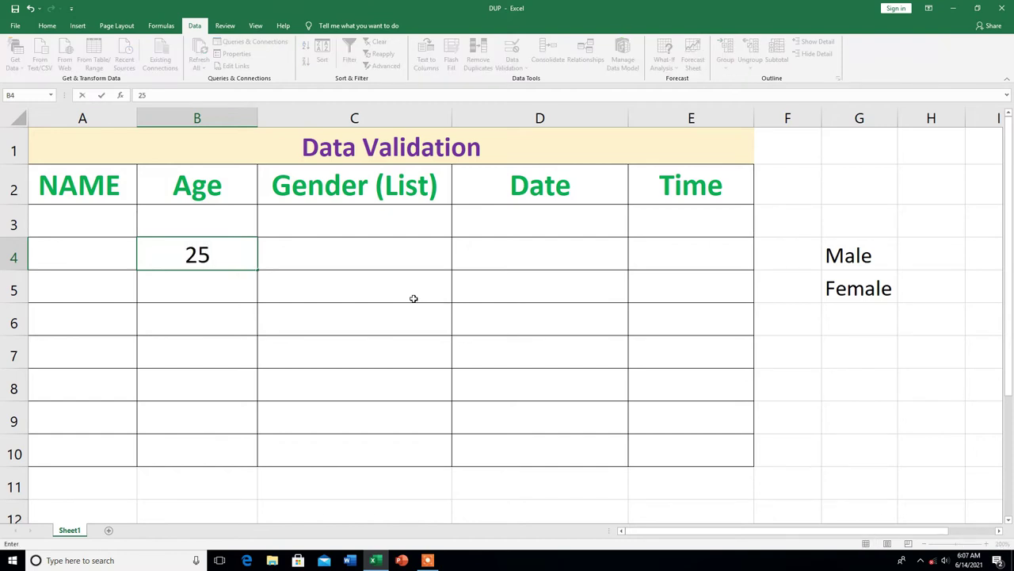
pyautogui.press('Return')
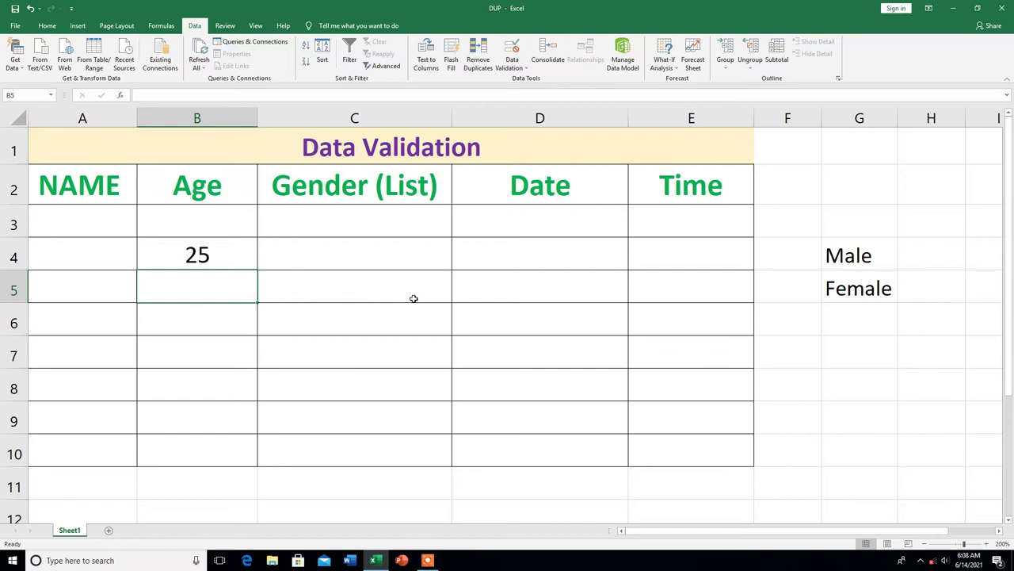
pyautogui.write('18')
pyautogui.press('Return')
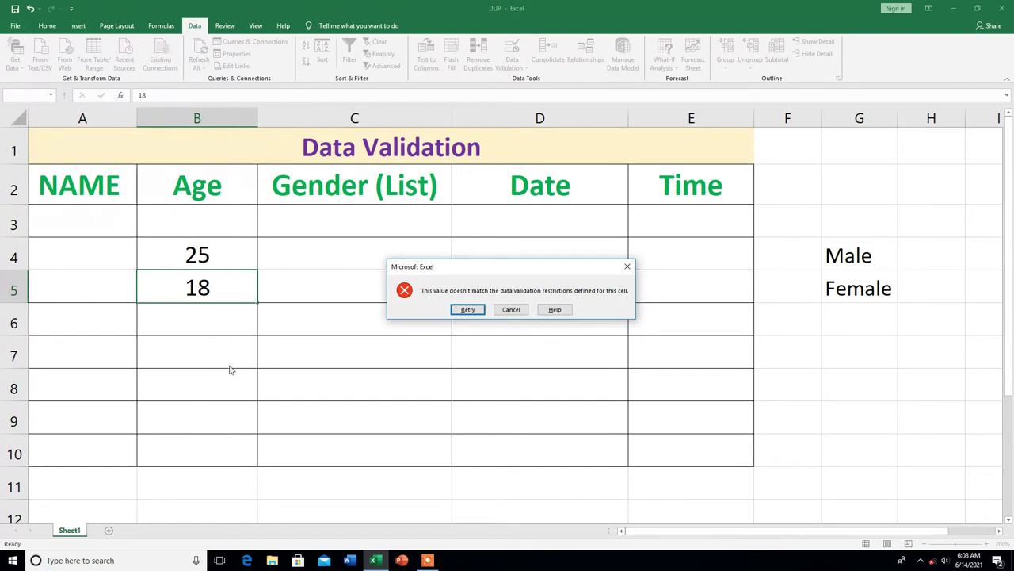
pyautogui.click(469, 310)
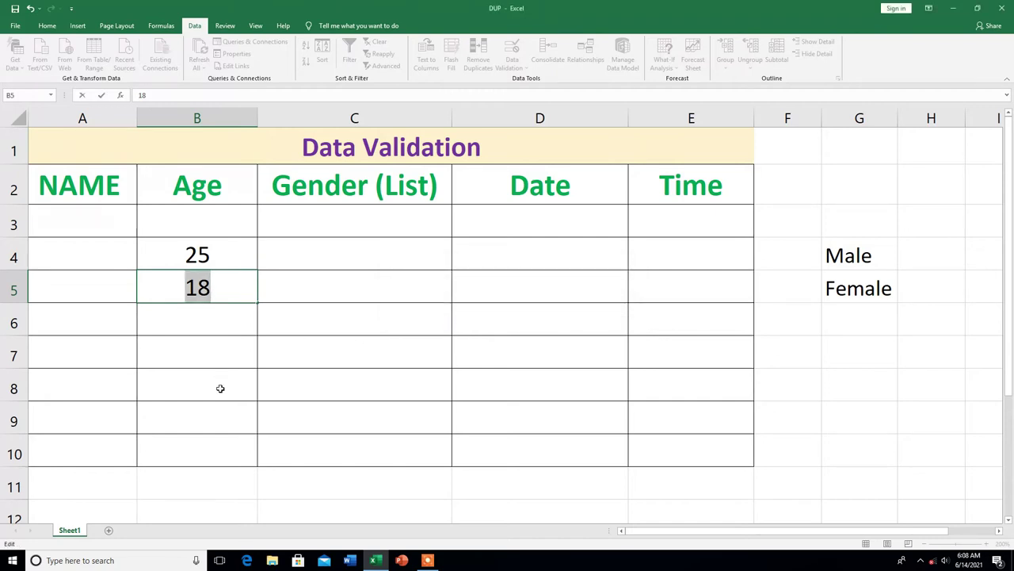
pyautogui.write('50')
pyautogui.press('Return')
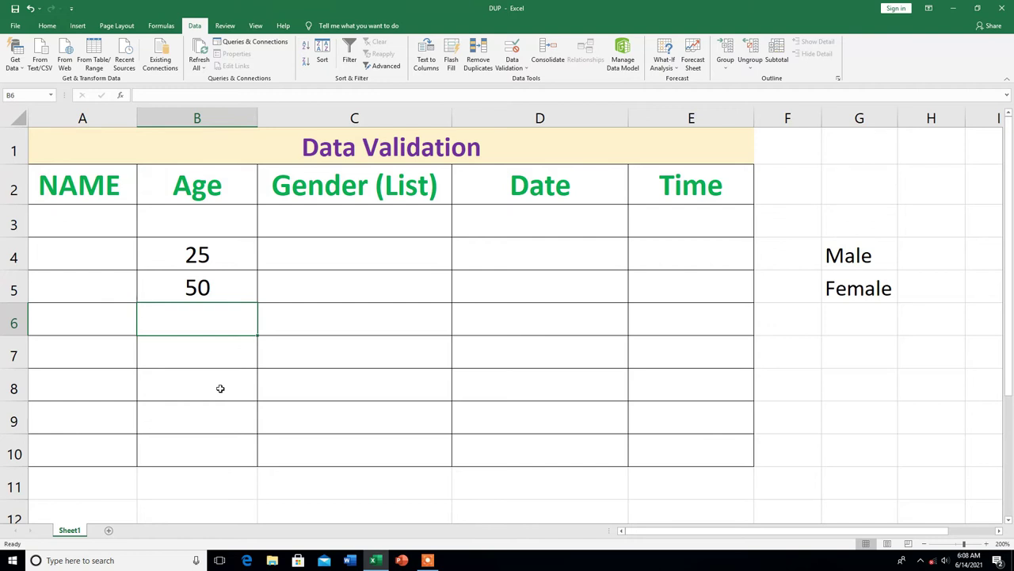
pyautogui.write('14')
pyautogui.press('Return')
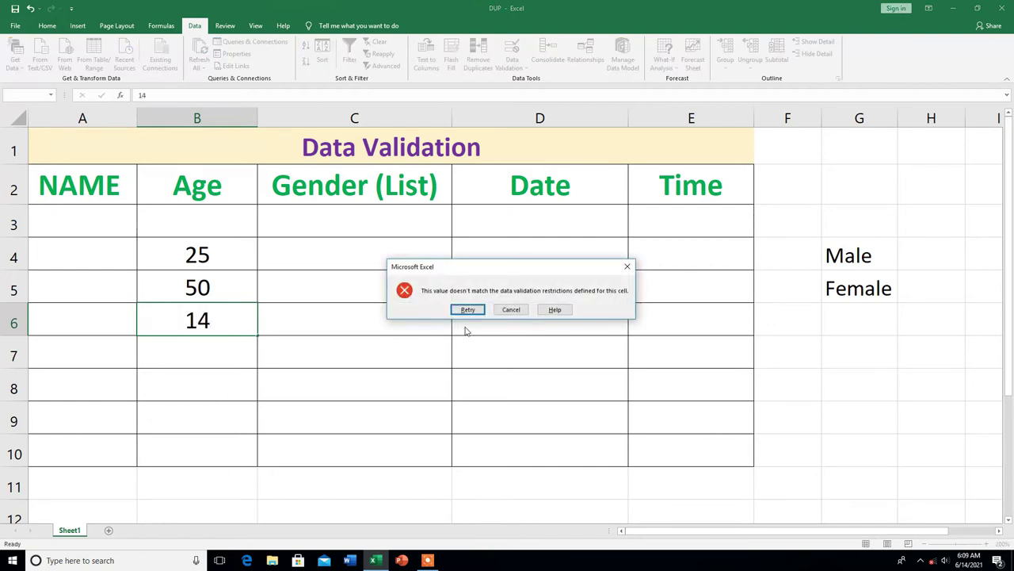
pyautogui.click(512, 310)
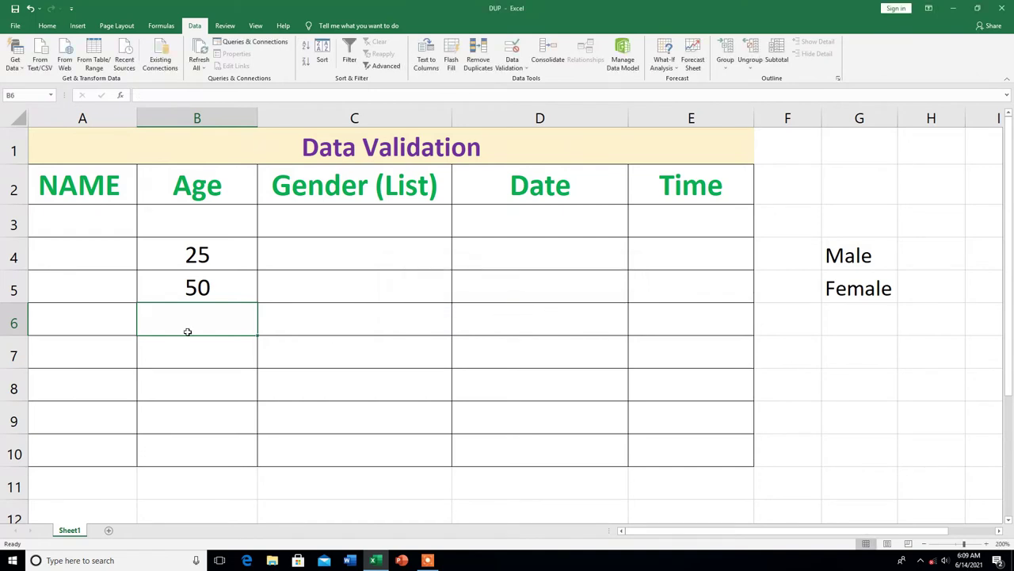
pyautogui.moveTo(184, 252); pyautogui.dragTo(184, 287)
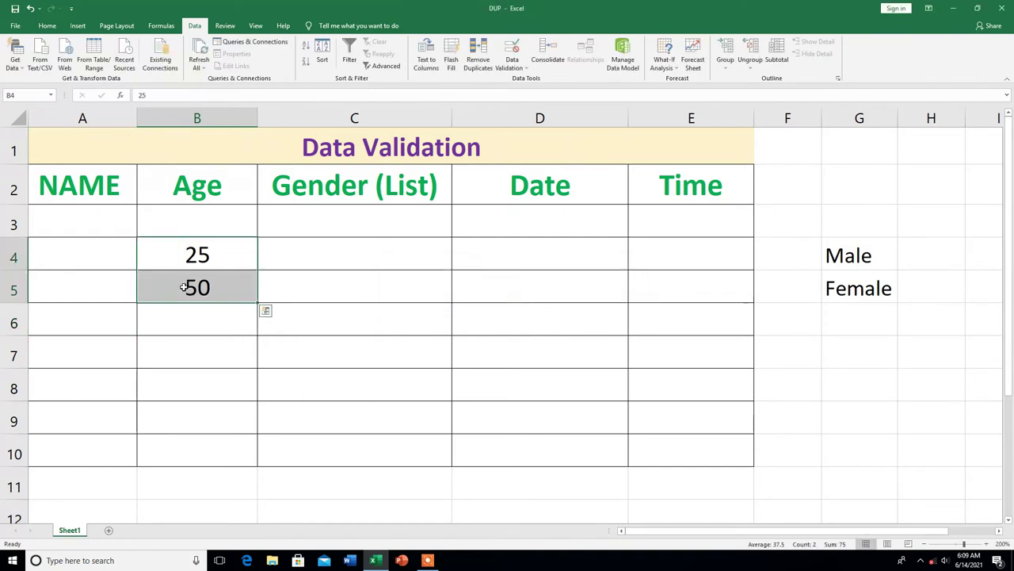
pyautogui.press('Delete')
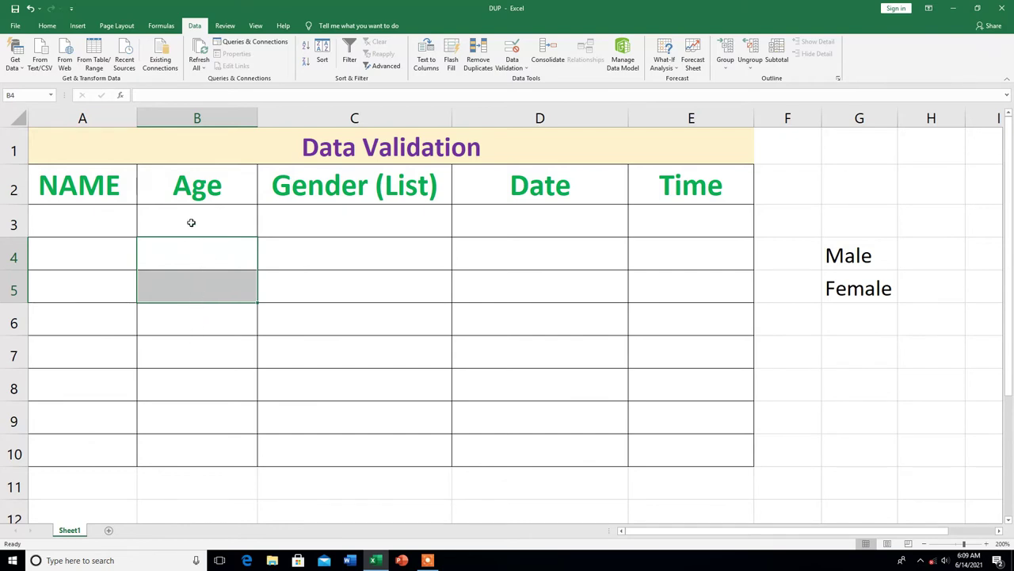
# Select B3:B10 and replace its rule with whole numbers less than 100
pyautogui.moveTo(198, 211); pyautogui.dragTo(201, 444)
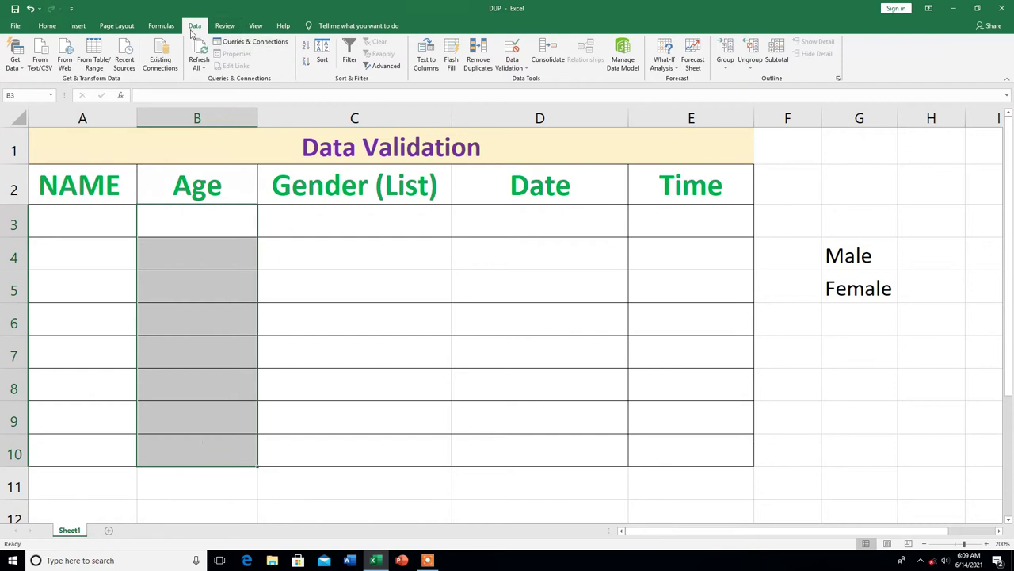
pyautogui.click(512, 51)
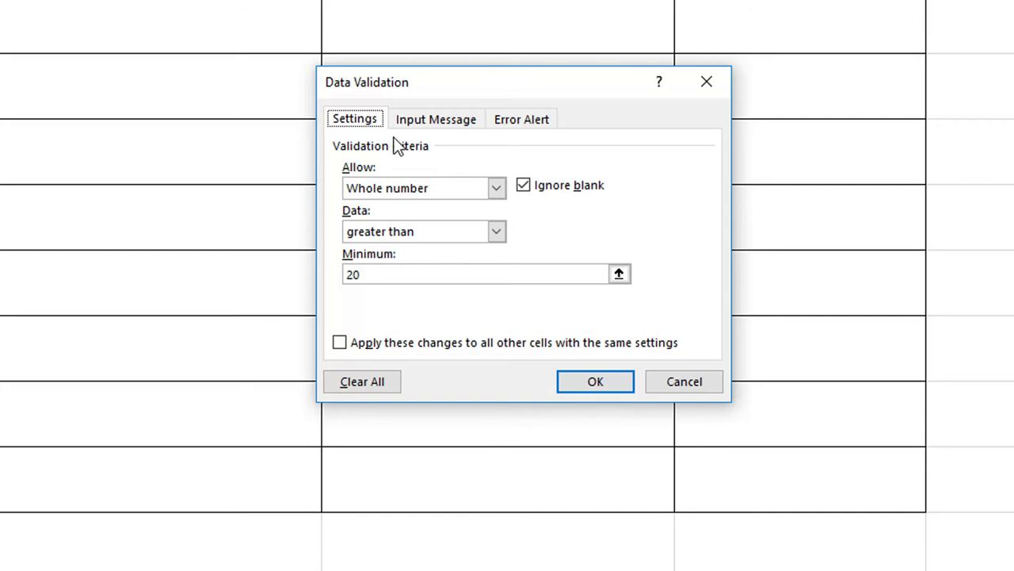
pyautogui.click(379, 385)
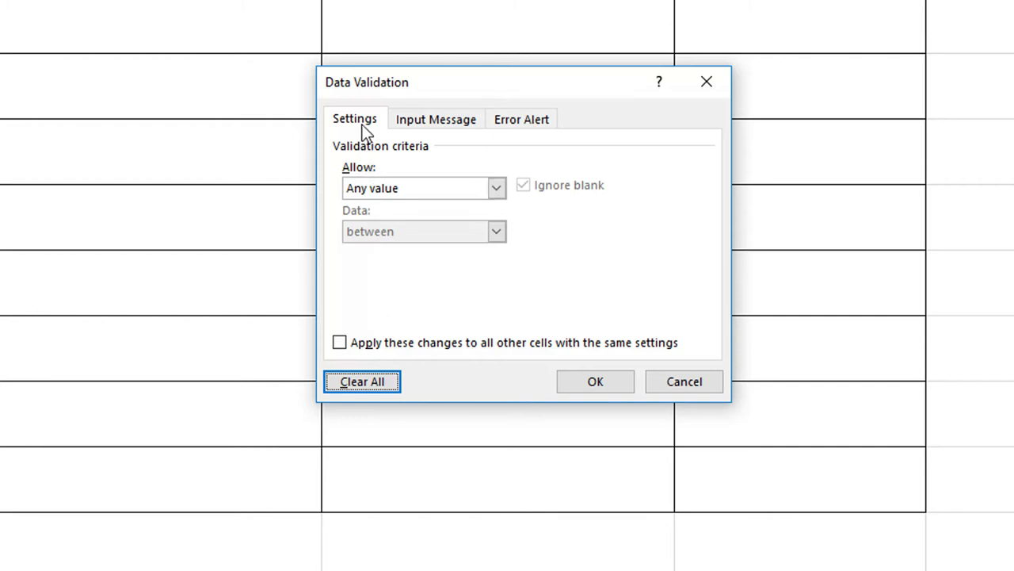
pyautogui.click(495, 190)
pyautogui.click(417, 220)
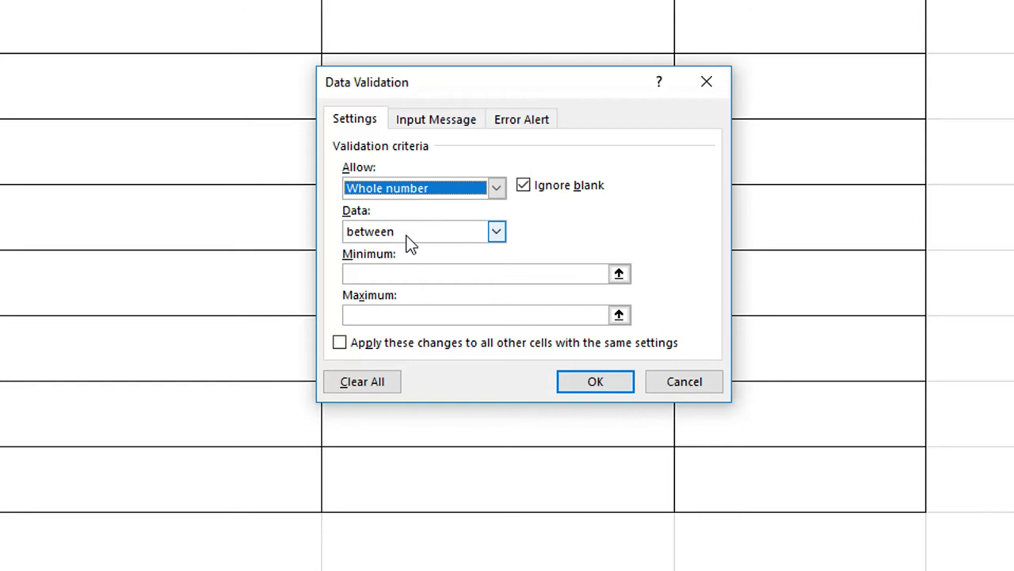
pyautogui.click(495, 231)
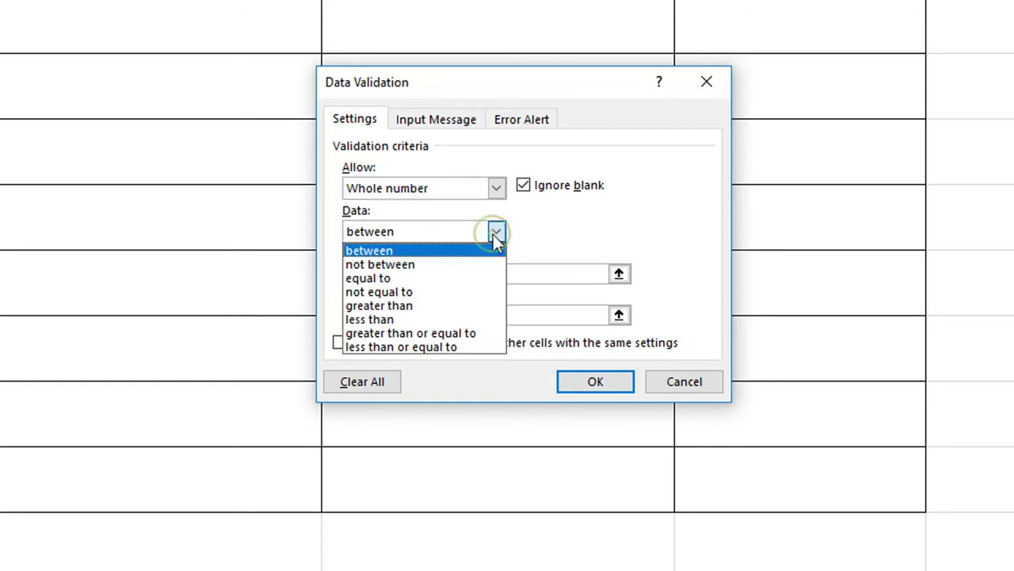
pyautogui.click(403, 320)
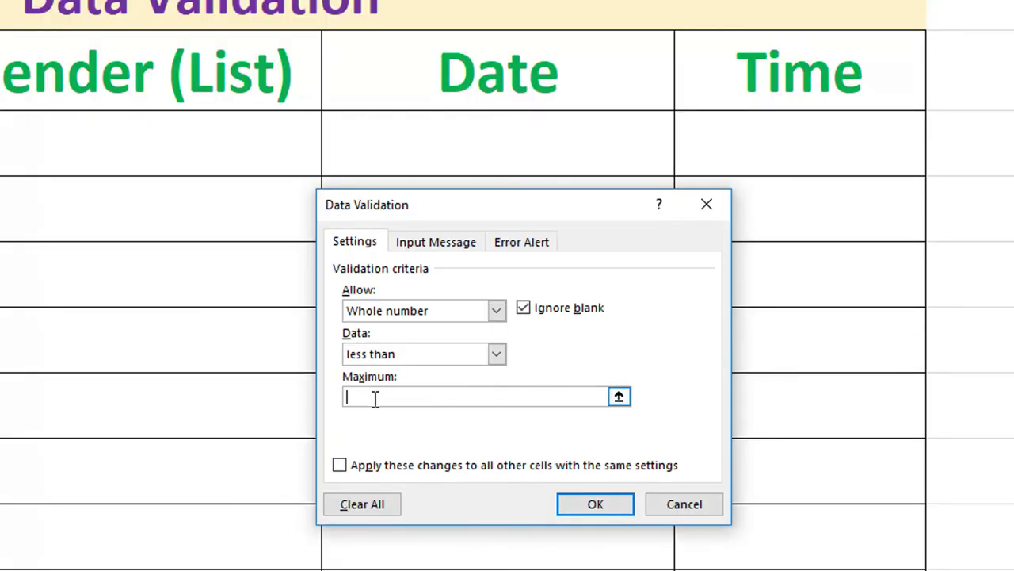
pyautogui.write('100')
pyautogui.press('Return')
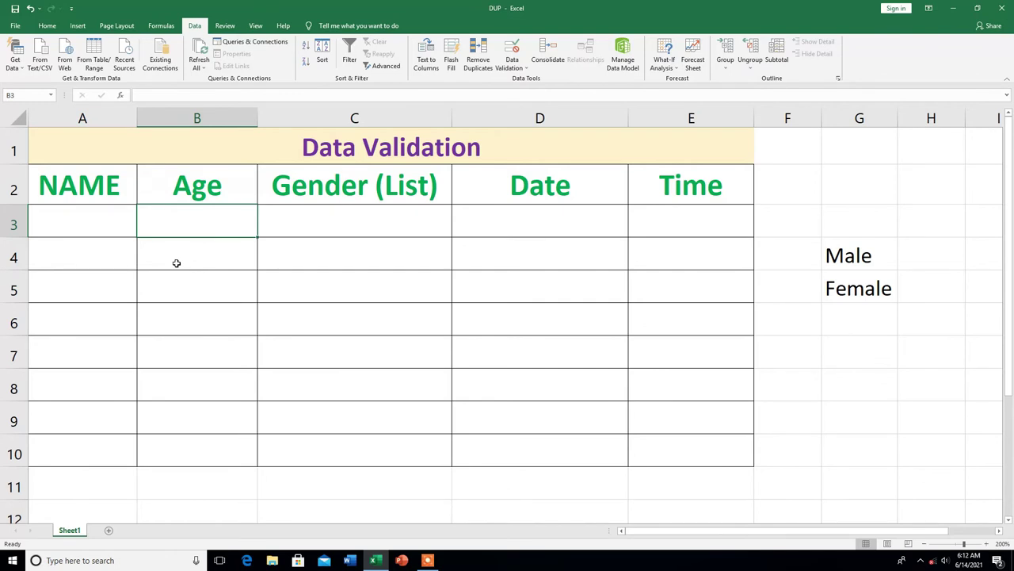
# Try 102 in B3, which is rejected, then enter 88 in B3 and 50 in B4
pyautogui.write('102')
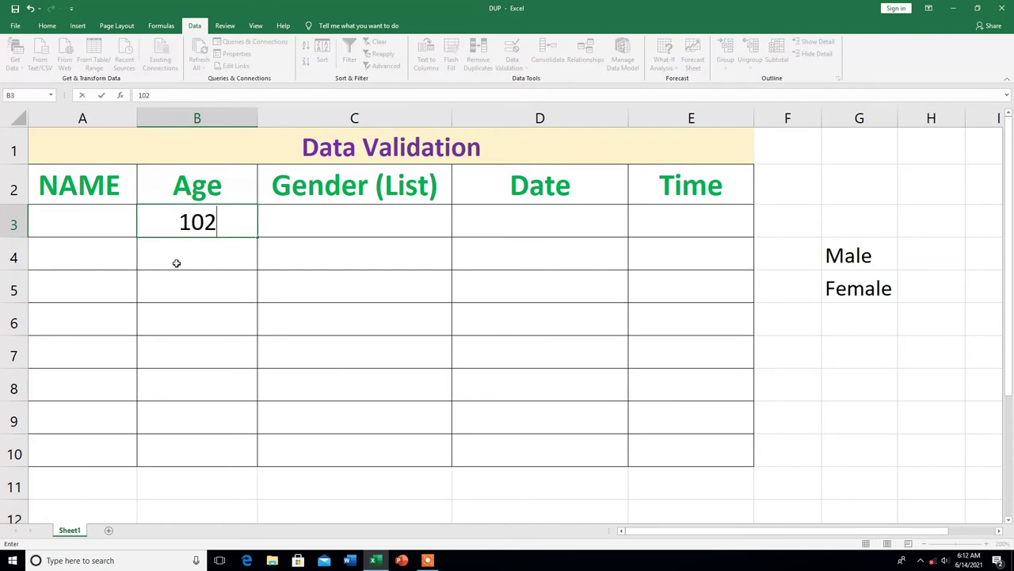
pyautogui.press('Return')
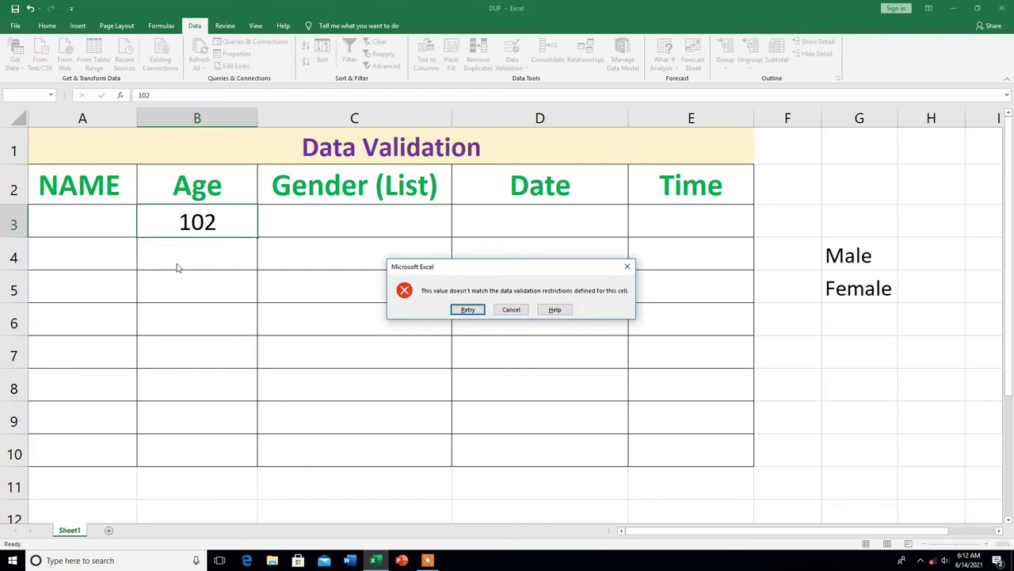
pyautogui.click(468, 310)
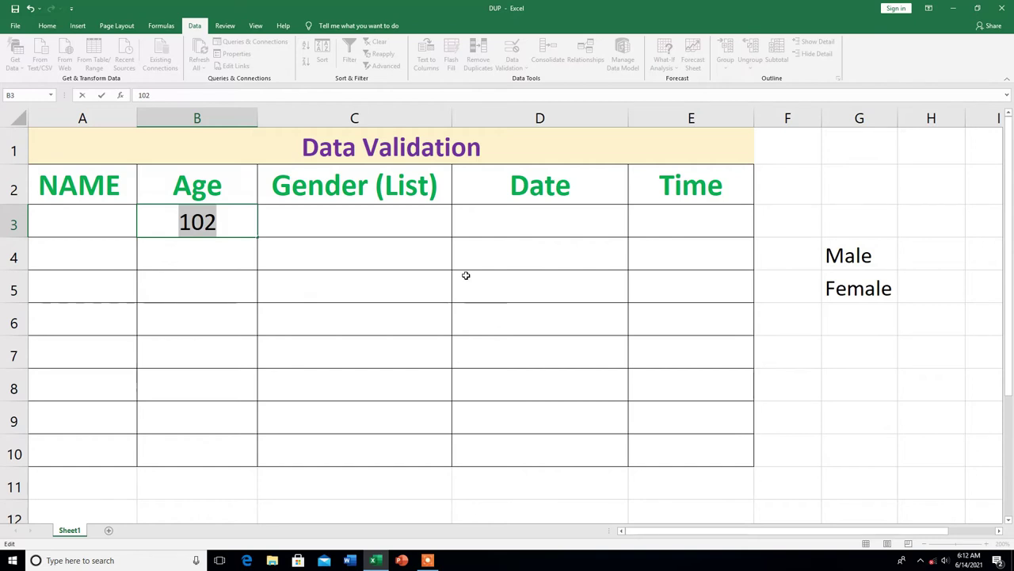
pyautogui.write('88')
pyautogui.press('Return')
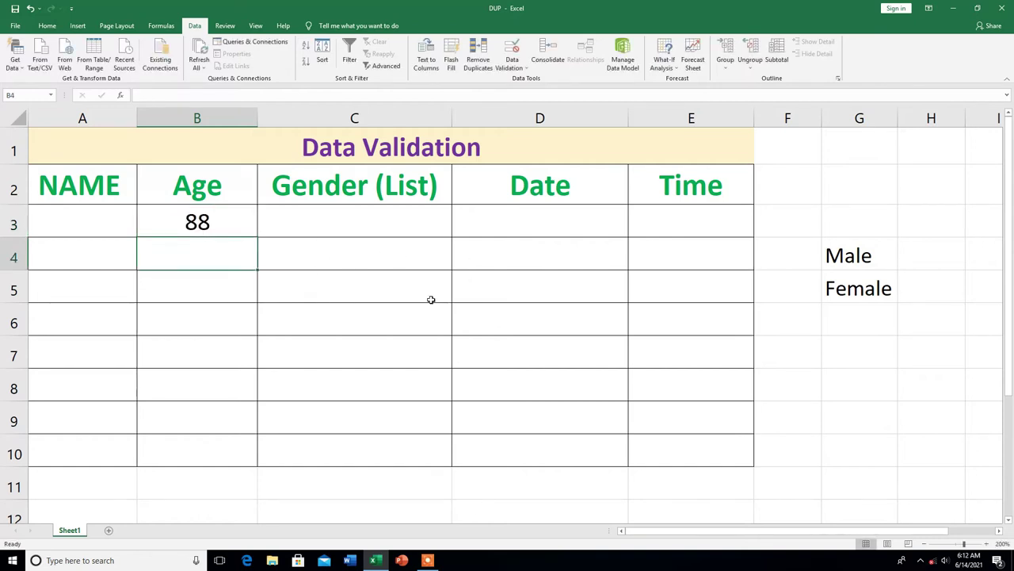
pyautogui.write('50')
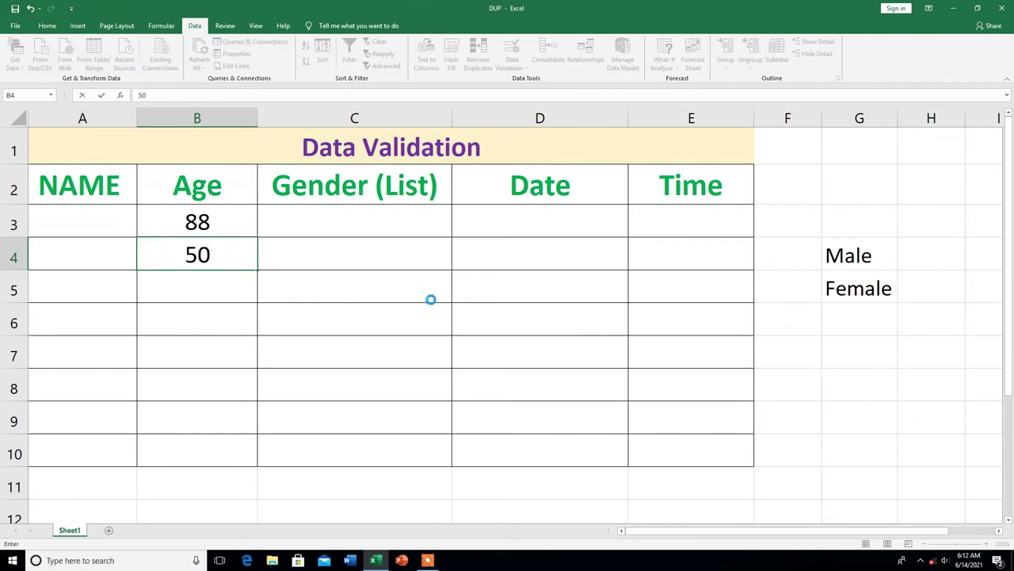
pyautogui.press('Return')
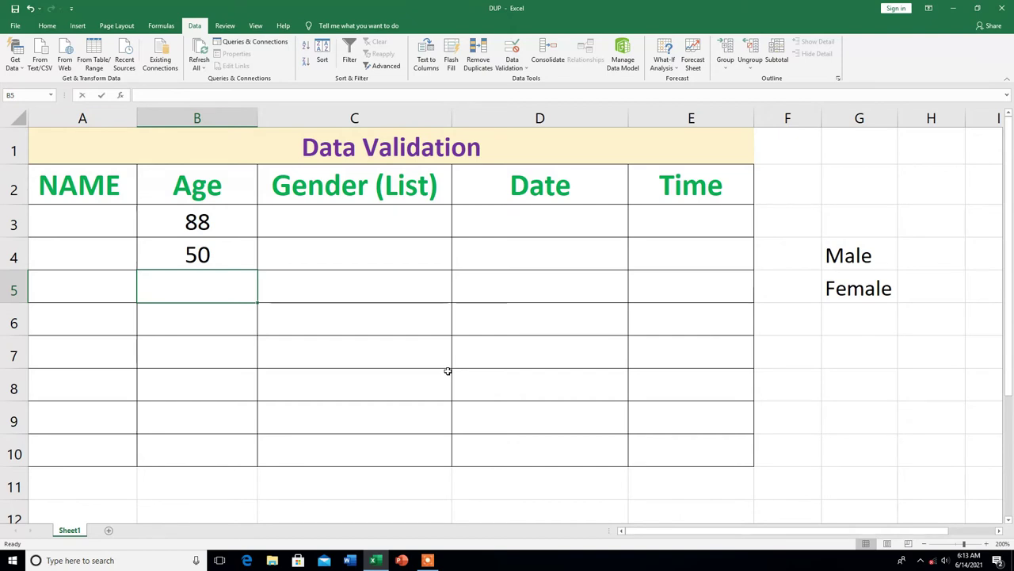
# Enter 105 in B5 and dismiss the rejection error, discarding the value
pyautogui.write('105')
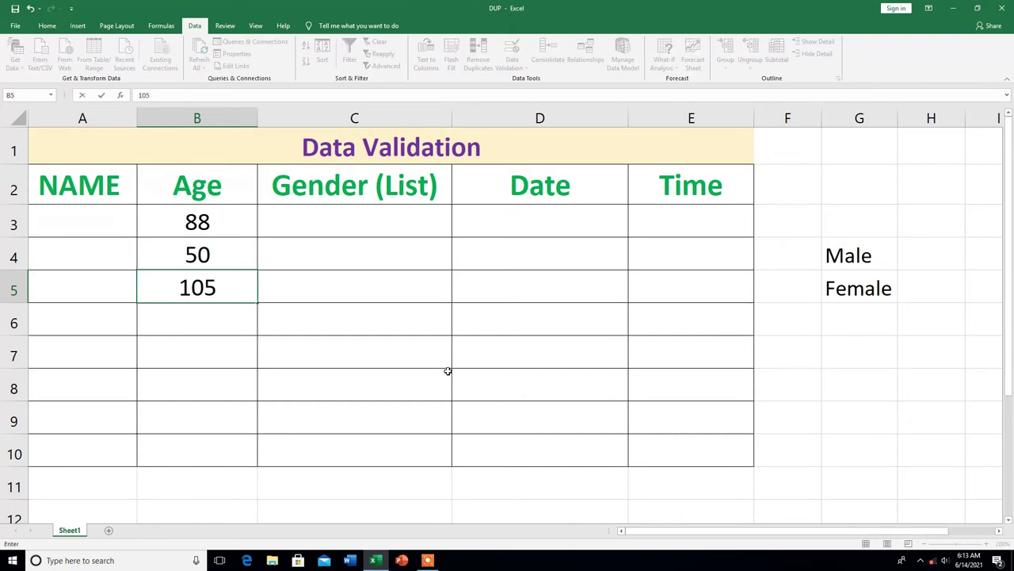
pyautogui.press('Return')
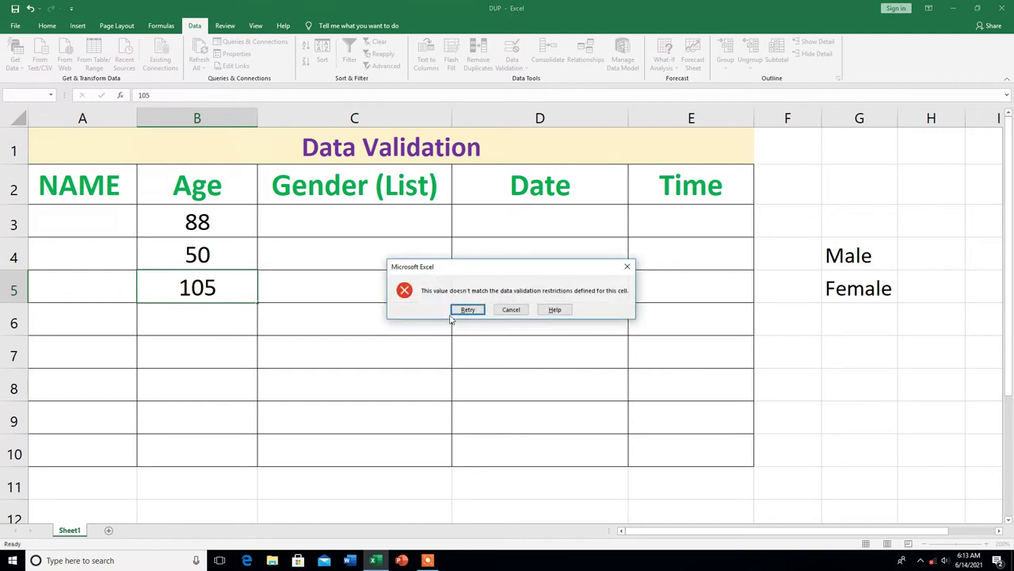
pyautogui.click(628, 270)
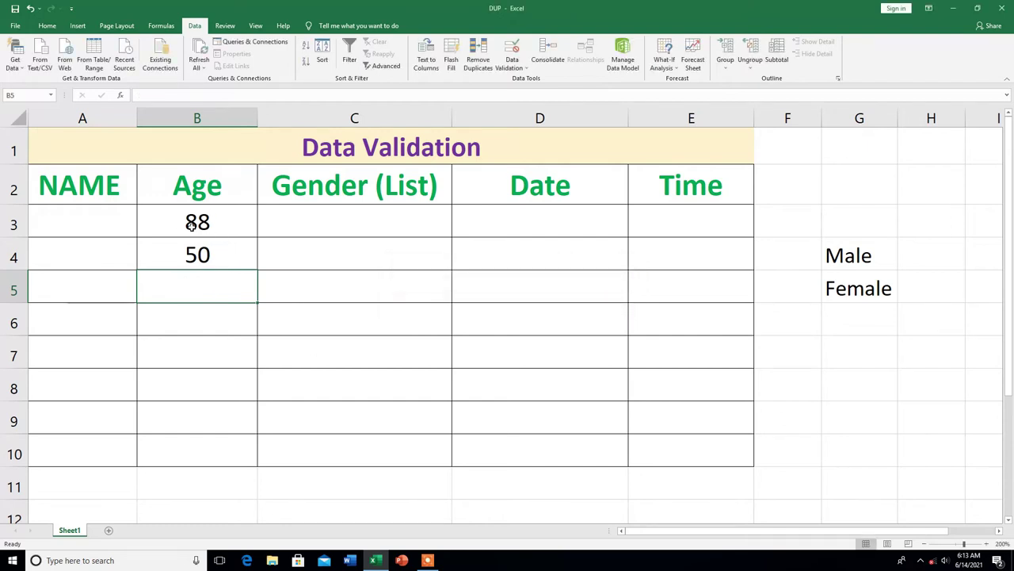
# Clear B3:B10 and set its rule to whole numbers greater than or equal to 50
pyautogui.moveTo(177, 213); pyautogui.dragTo(185, 441)
pyautogui.press('Delete')
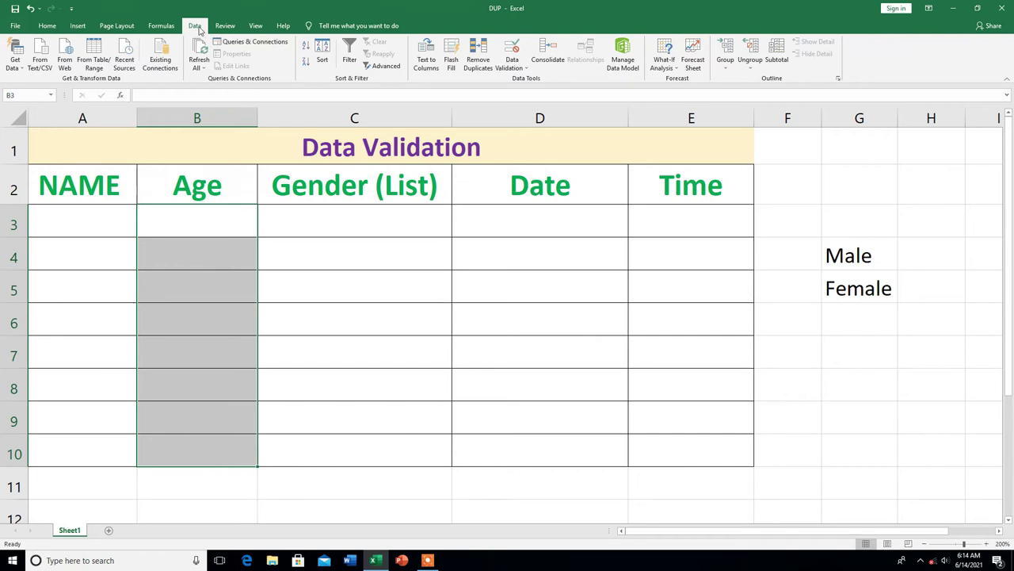
pyautogui.click(512, 49)
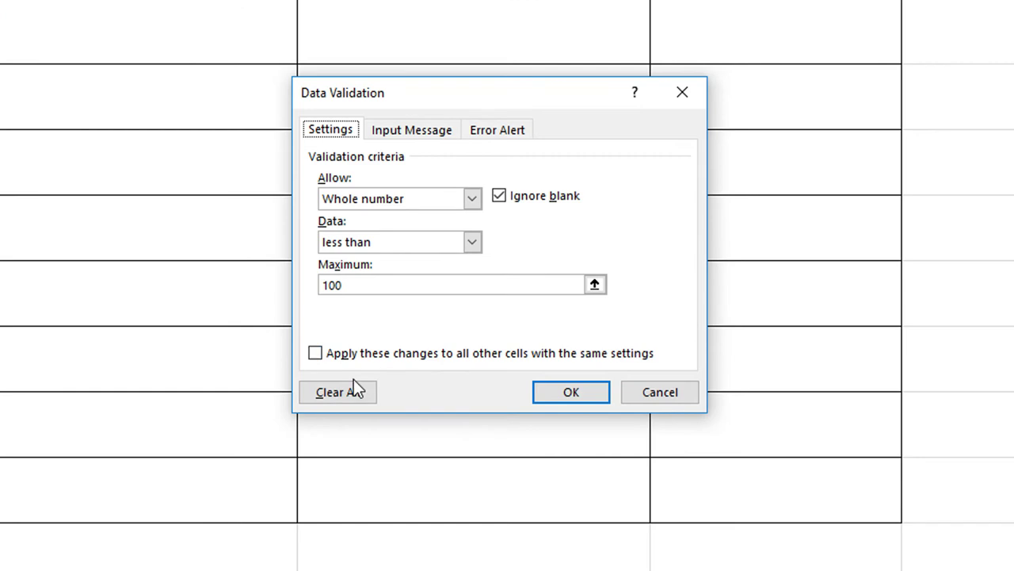
pyautogui.click(358, 399)
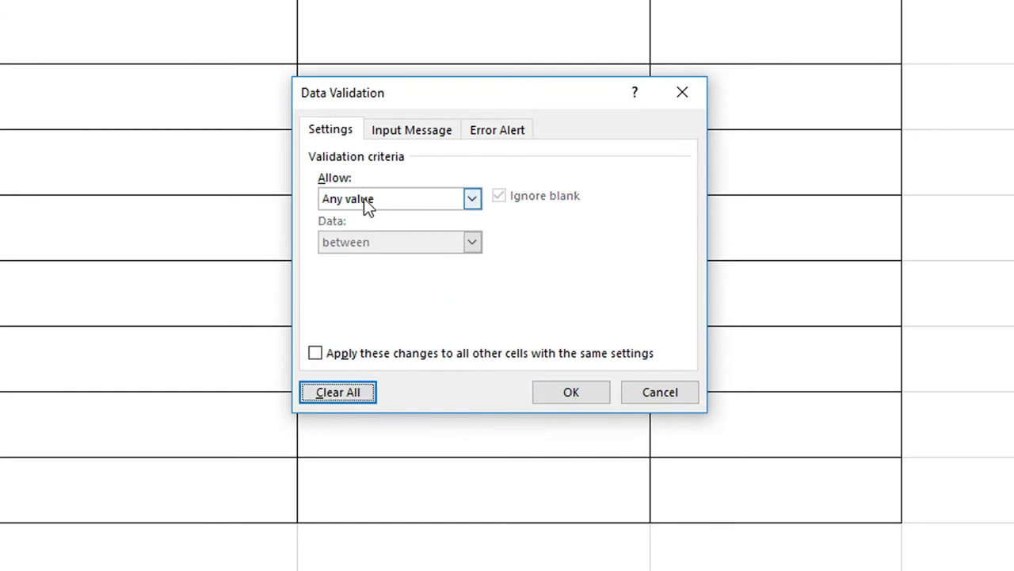
pyautogui.click(470, 199)
pyautogui.click(396, 231)
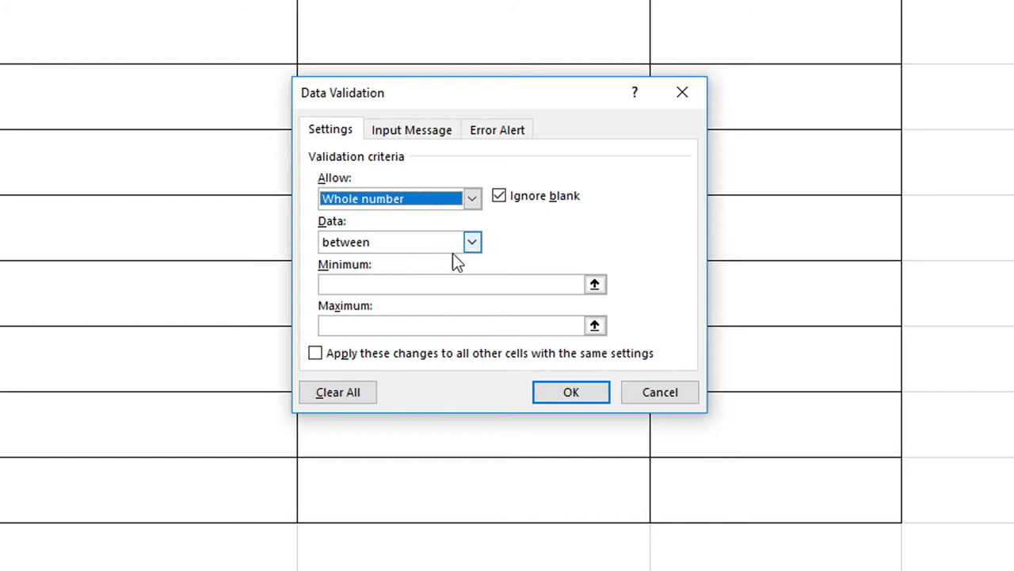
pyautogui.click(473, 243)
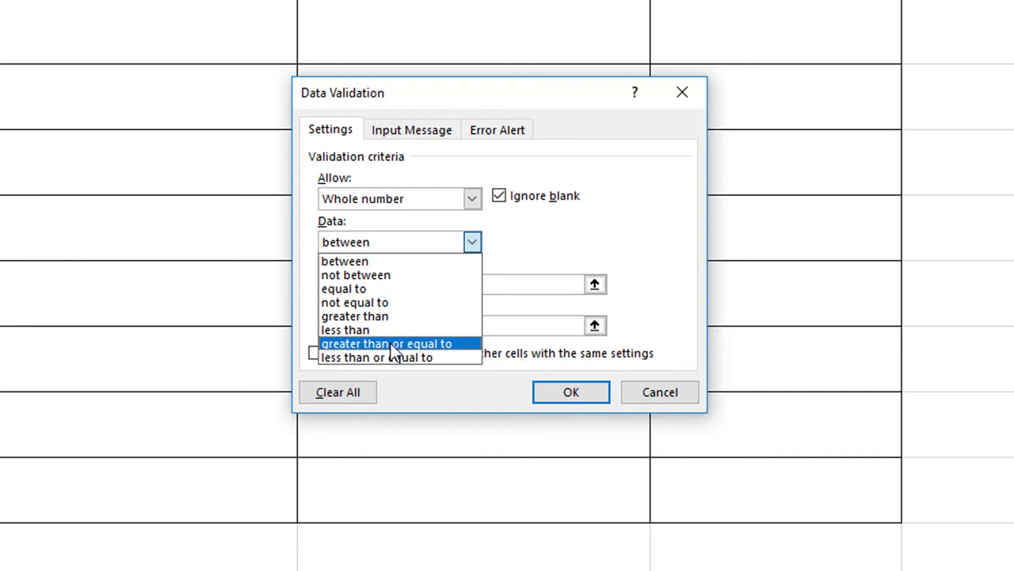
pyautogui.click(396, 345)
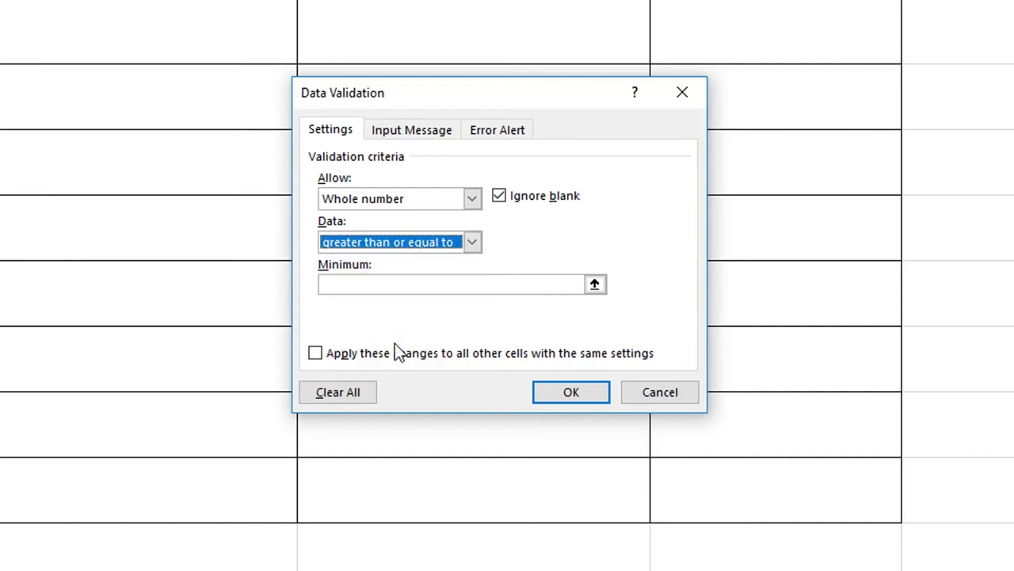
pyautogui.click(367, 284)
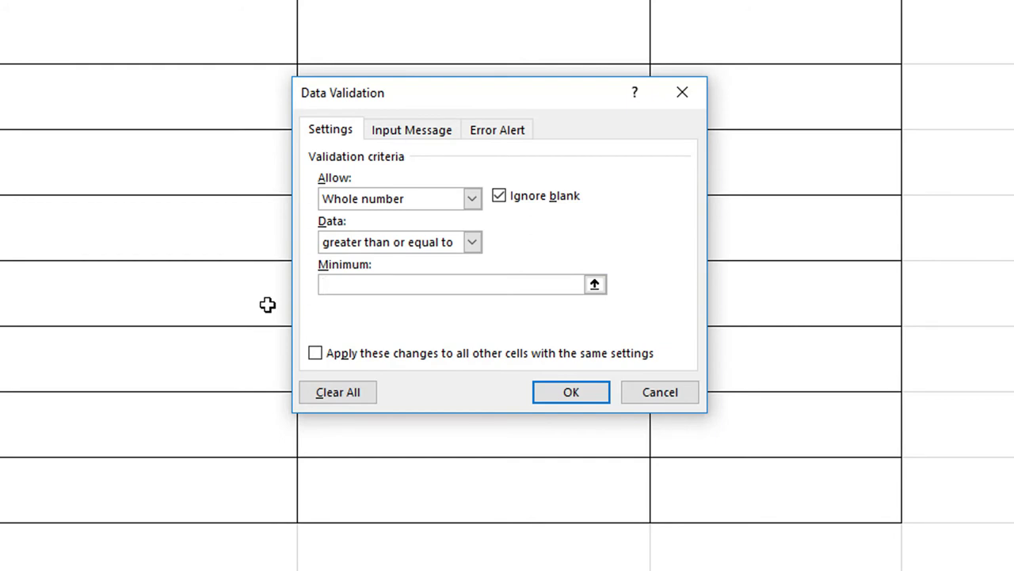
pyautogui.write('50')
# Confirm the minimum-50 rule and enter ages 50 in B3 and 51 in B4
pyautogui.click(572, 393)
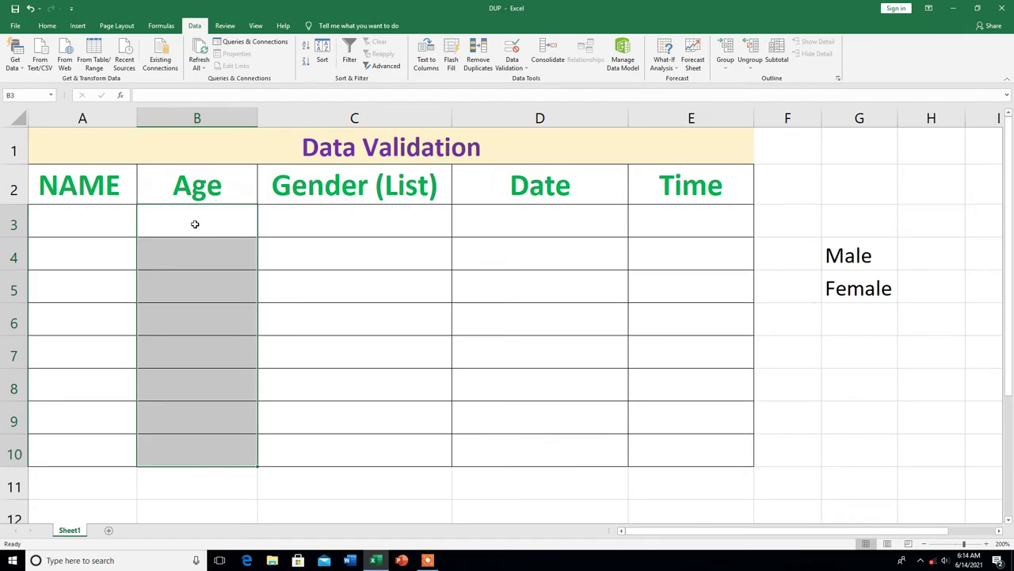
pyautogui.click(195, 224)
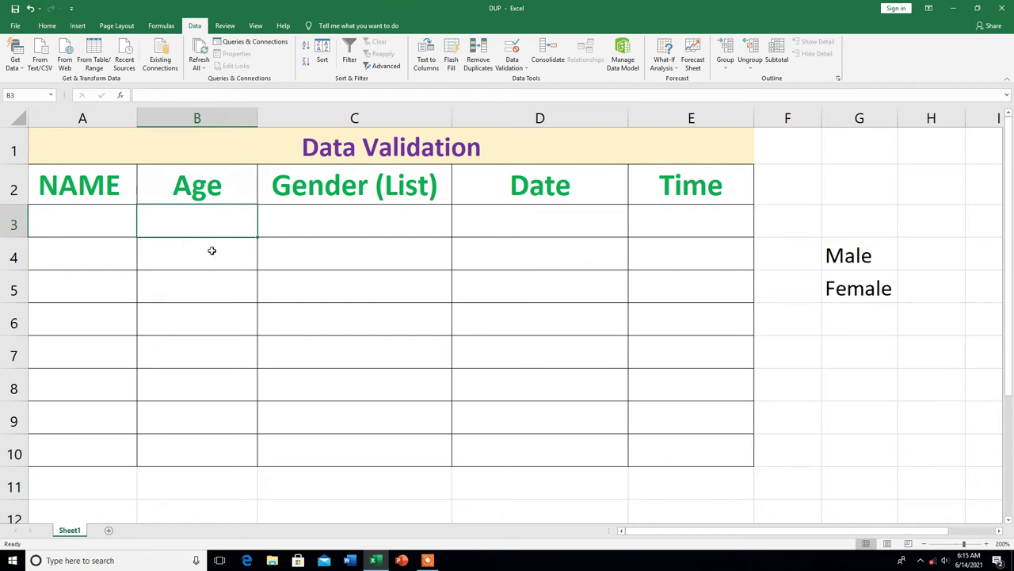
pyautogui.write('50')
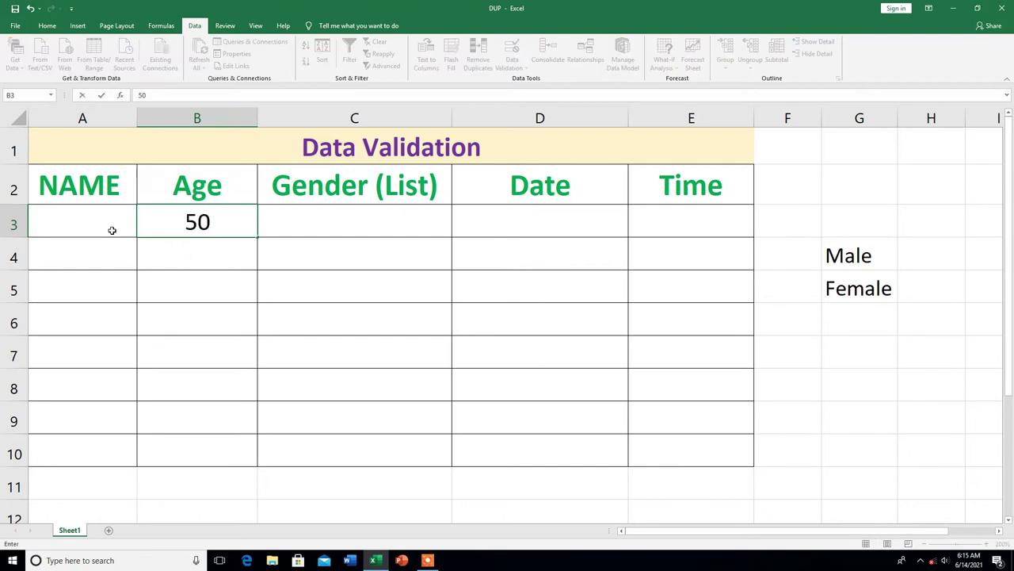
pyautogui.press('Return')
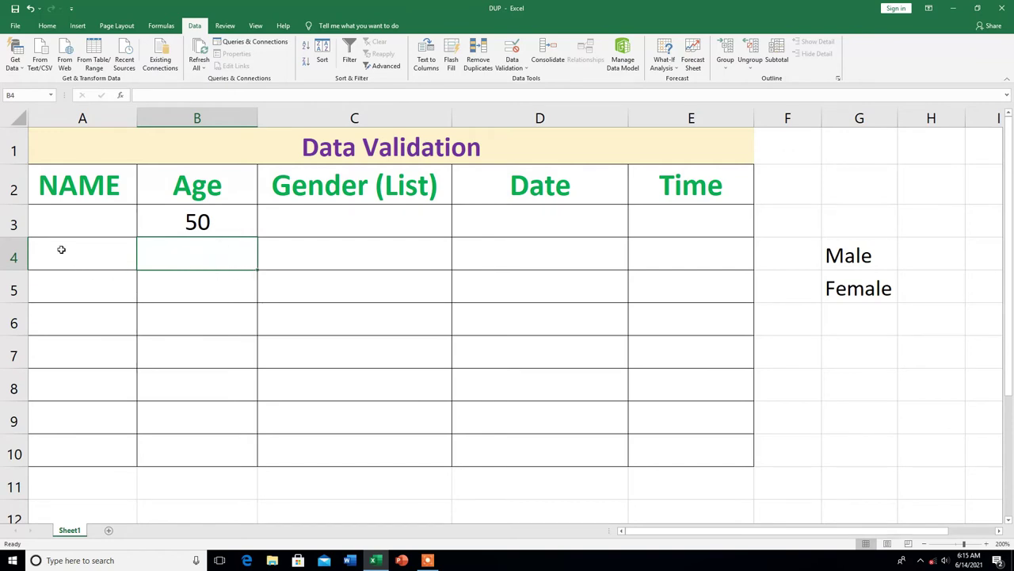
pyautogui.write('51')
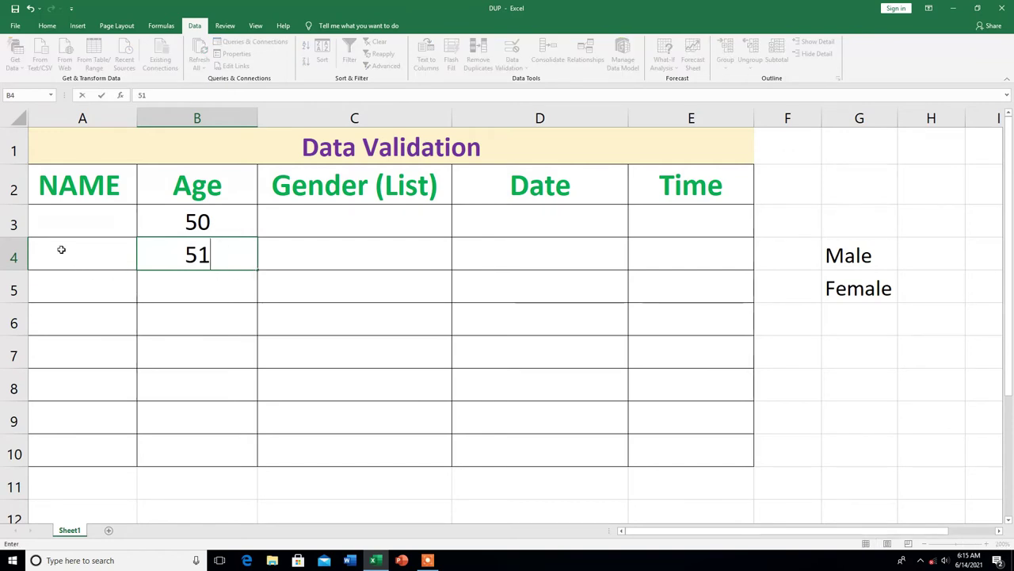
pyautogui.press('Return')
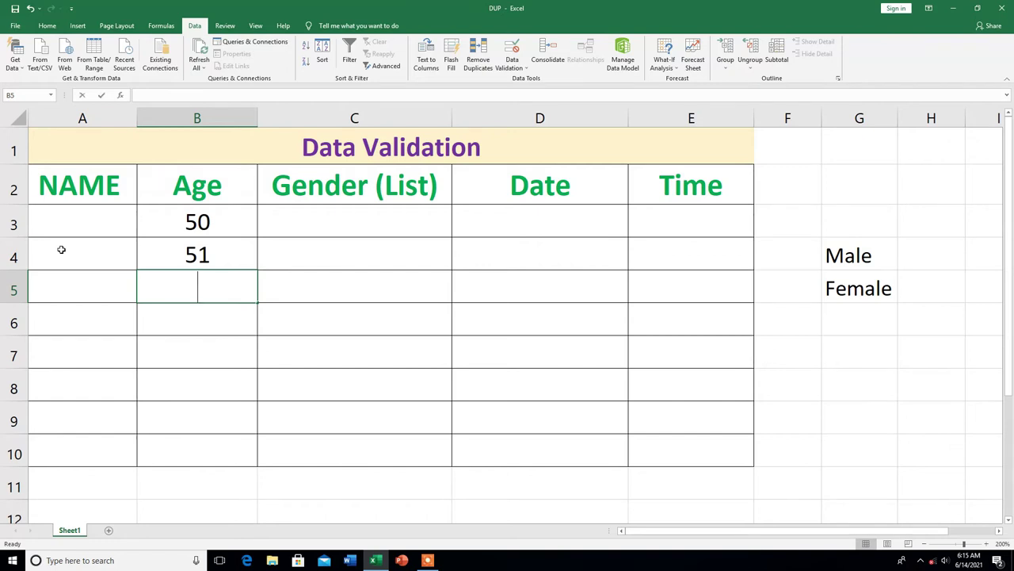
# Enter 49 in B5, which is rejected and replaced with 88, then try 39 in B6
pyautogui.write('49')
pyautogui.press('Return')
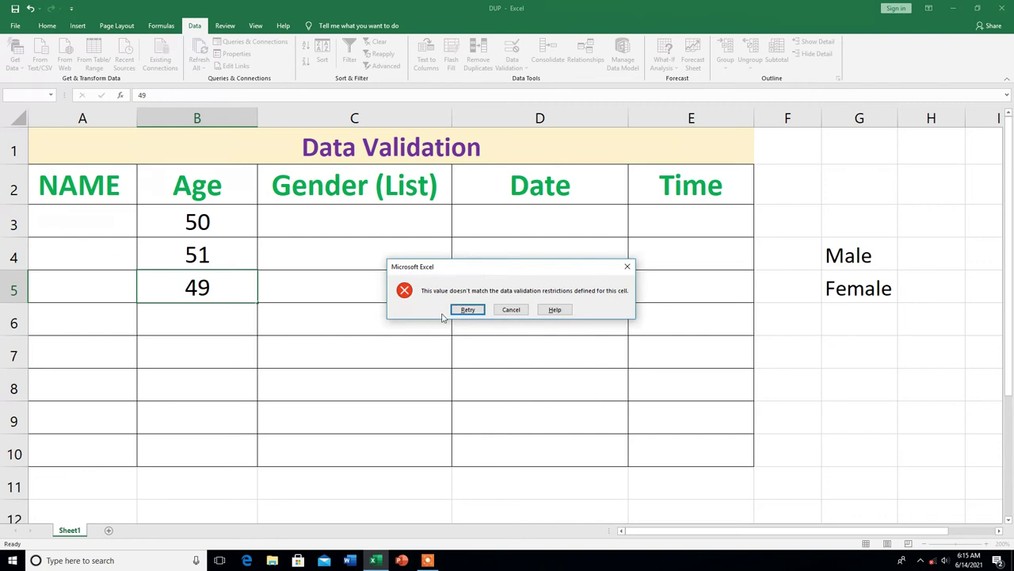
pyautogui.click(468, 310)
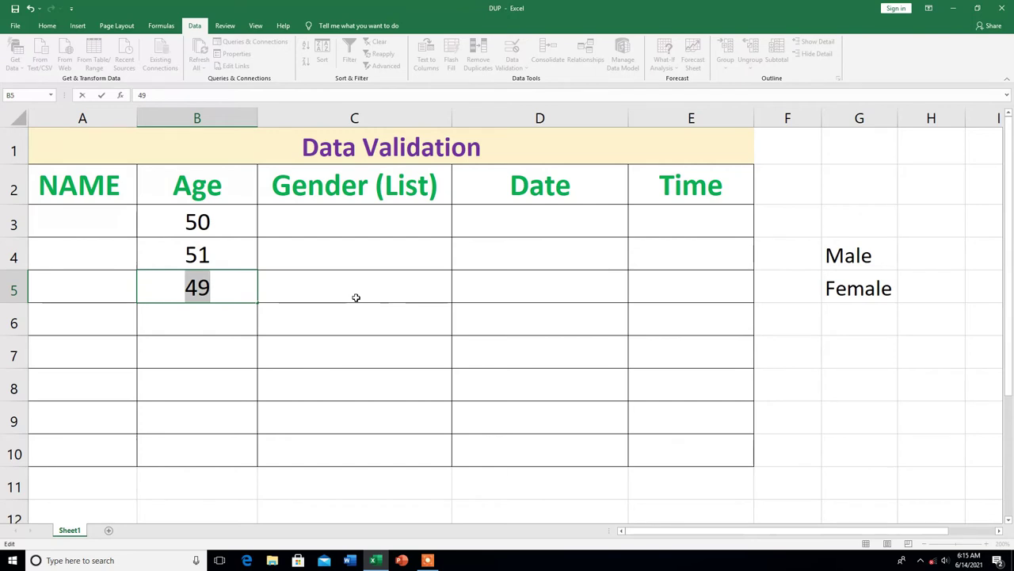
pyautogui.write('88')
pyautogui.press('Return')
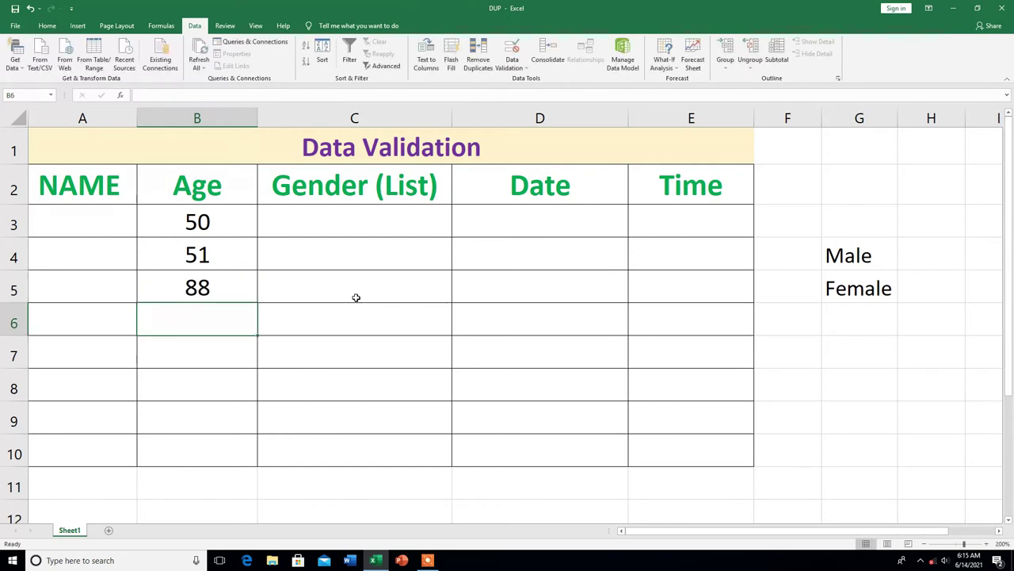
pyautogui.write('3')
pyautogui.write('9')
pyautogui.press('Return')
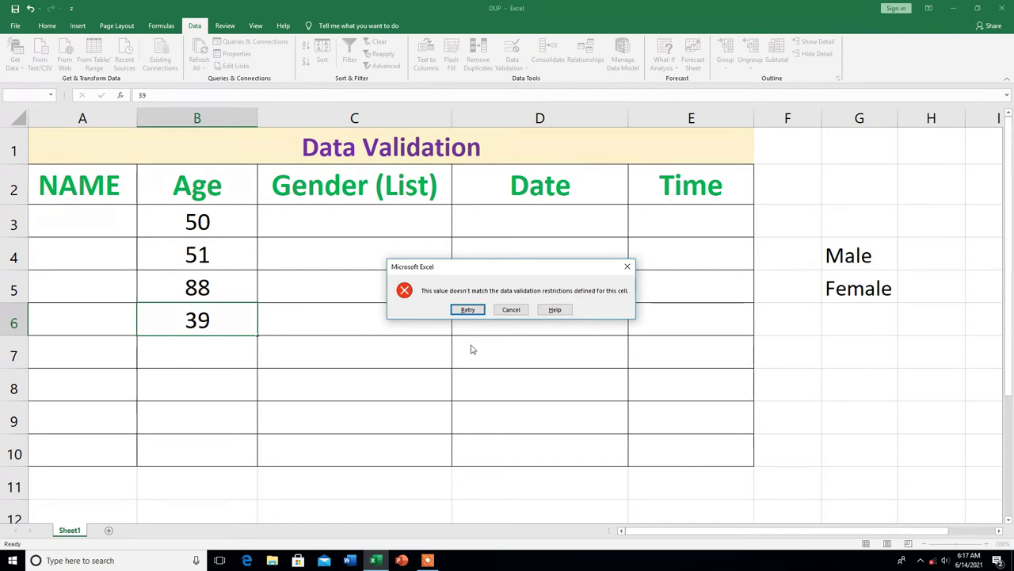
# Dismiss the error for 39 and clear the test ages from the Age column
pyautogui.click(627, 270)
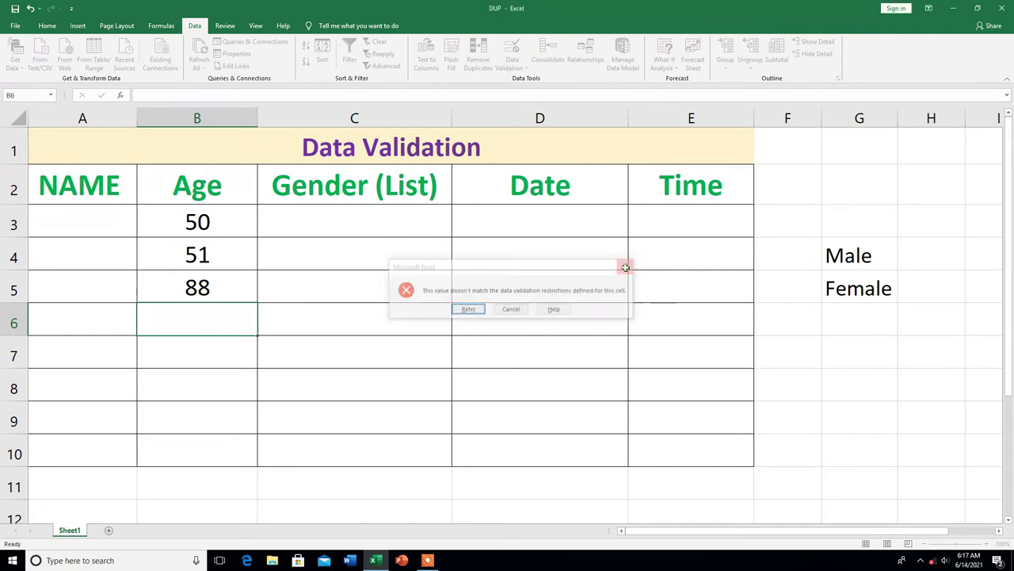
pyautogui.moveTo(198, 225); pyautogui.dragTo(235, 429)
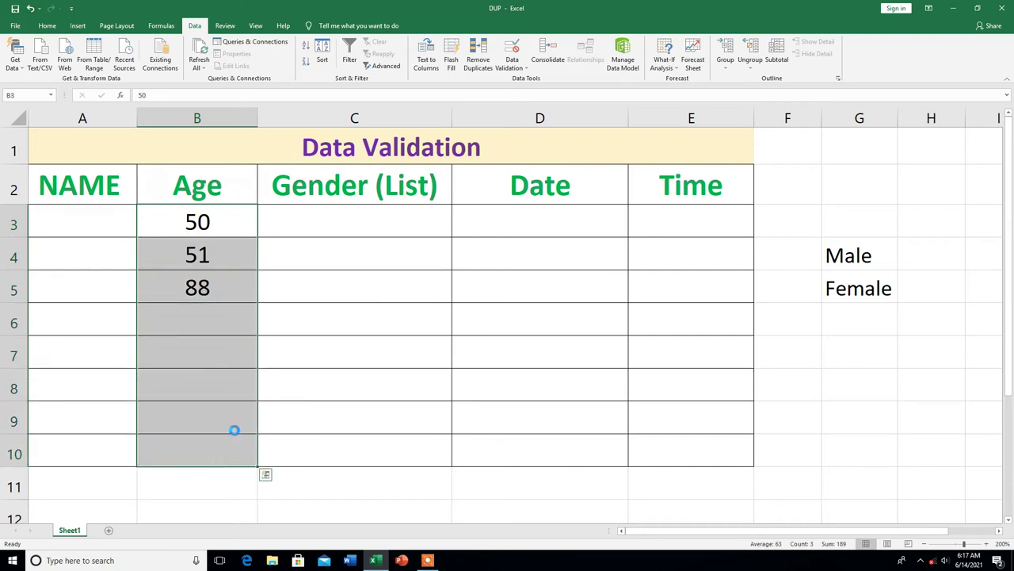
pyautogui.press('Delete')
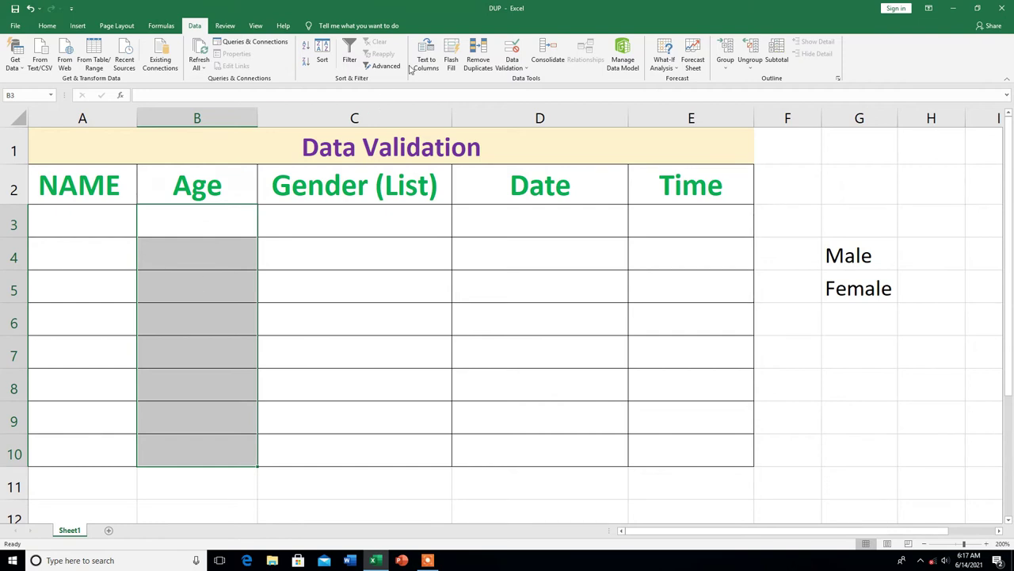
# Replace the Age rule with whole numbers less than or equal to 50
pyautogui.click(512, 51)
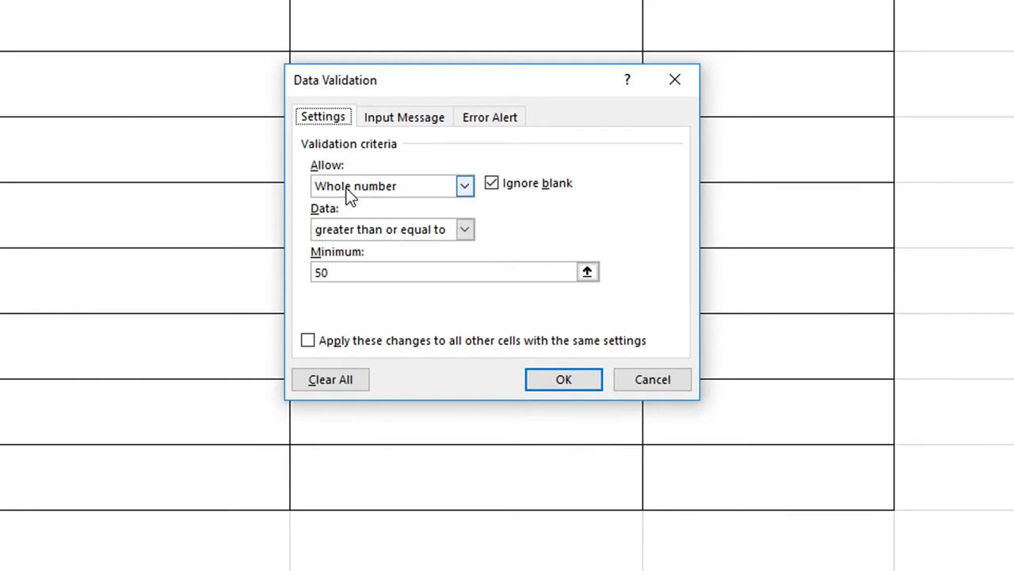
pyautogui.click(343, 381)
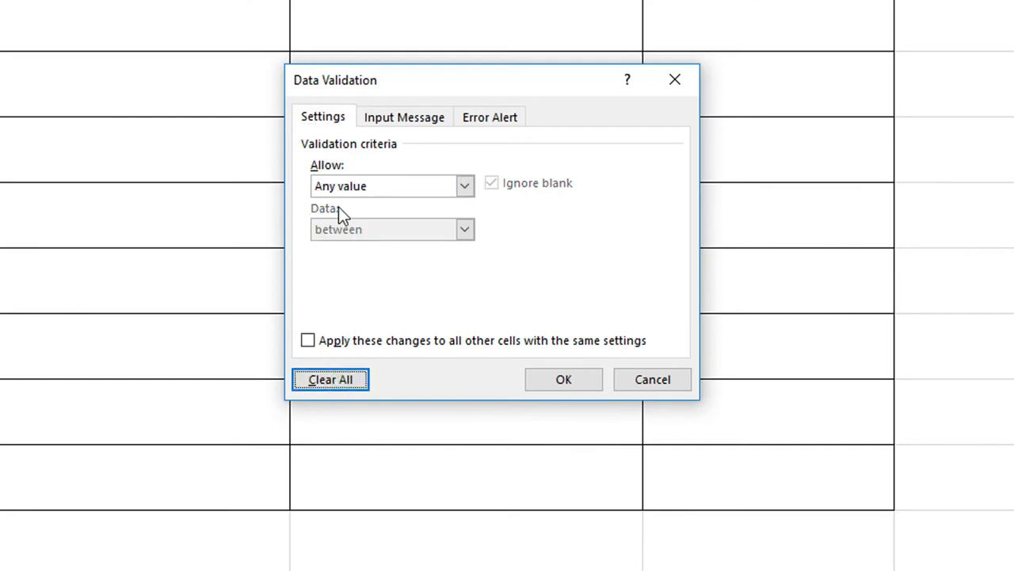
pyautogui.click(463, 185)
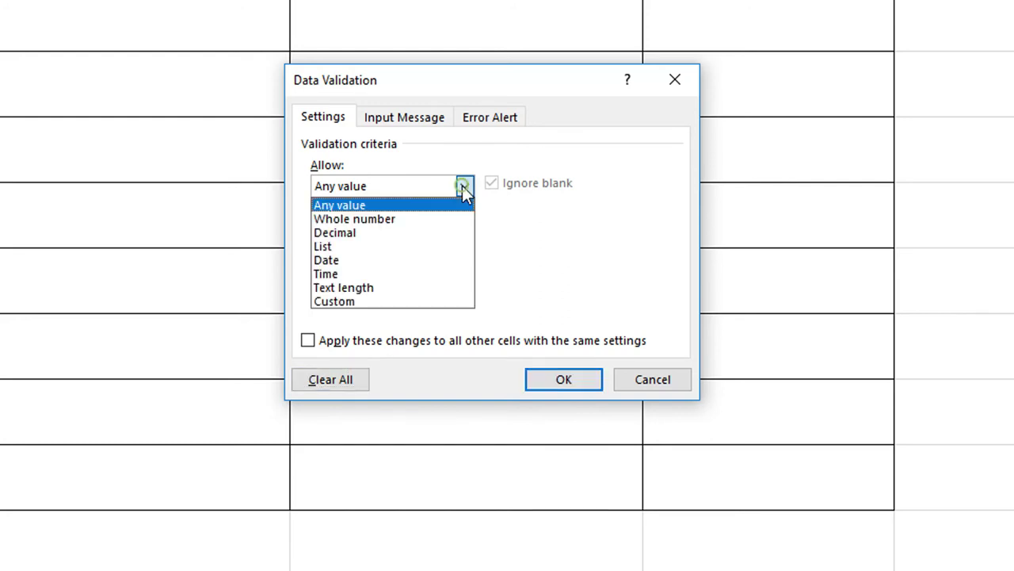
pyautogui.click(400, 226)
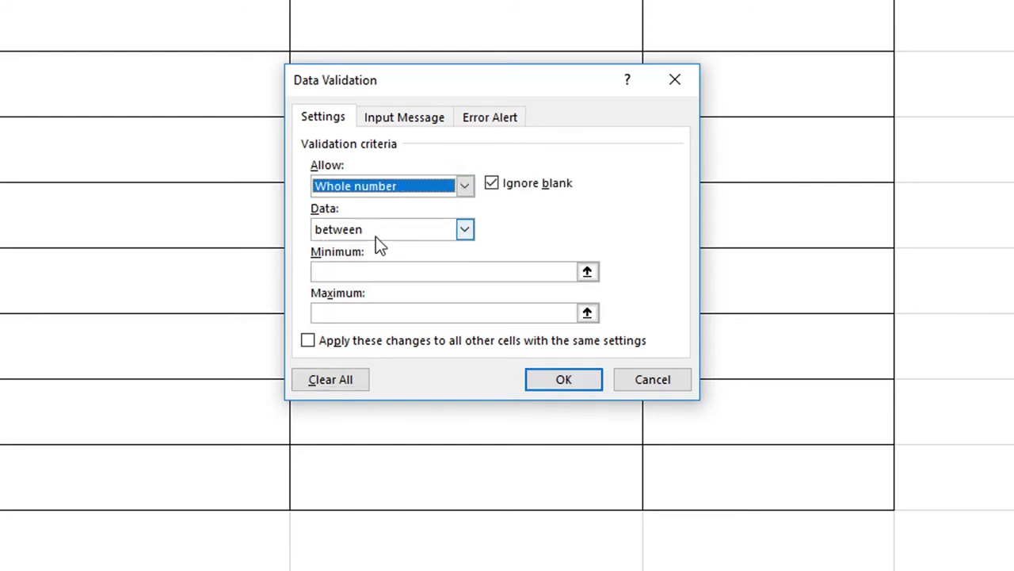
pyautogui.click(464, 229)
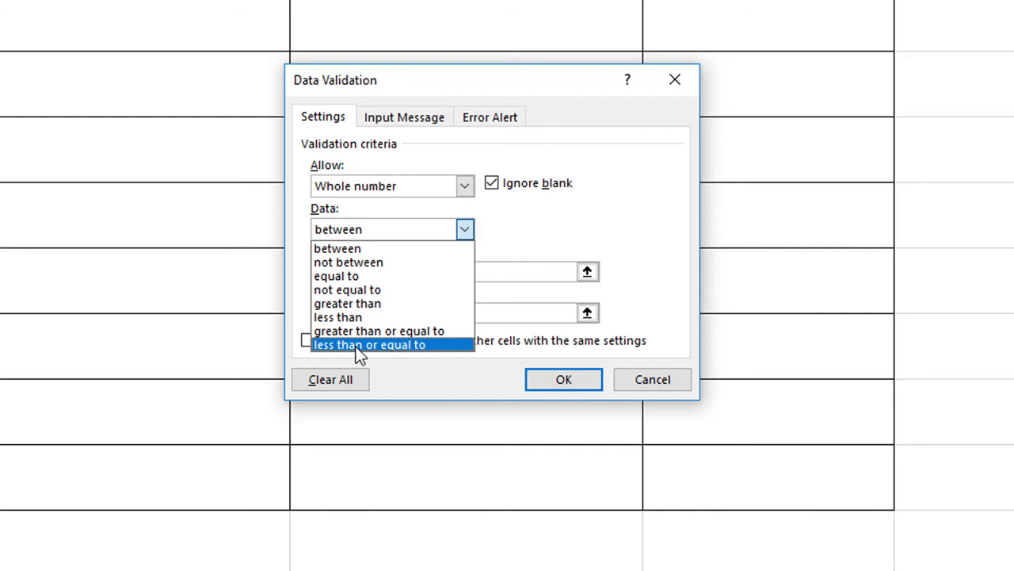
pyautogui.click(358, 346)
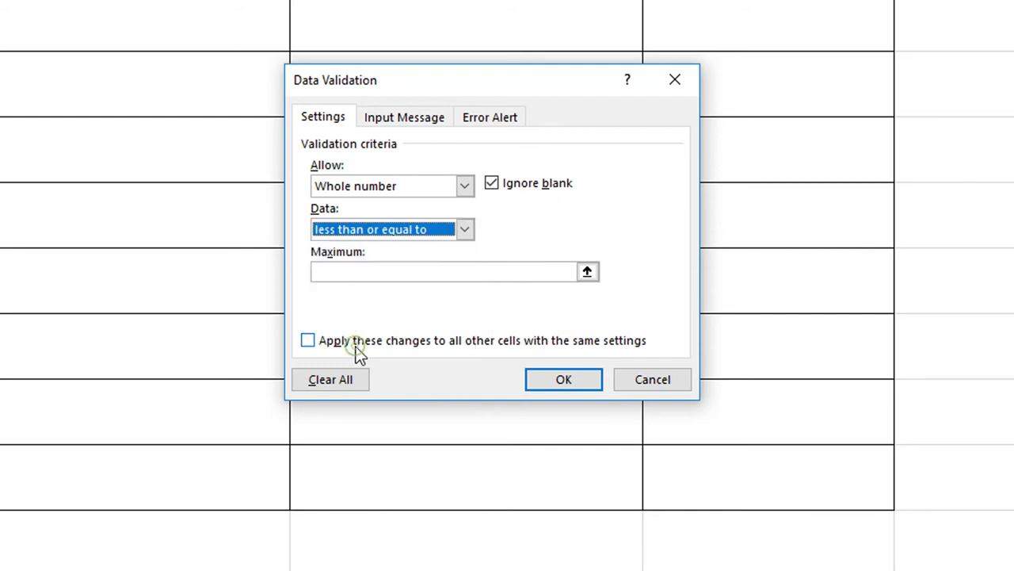
pyautogui.click(348, 271)
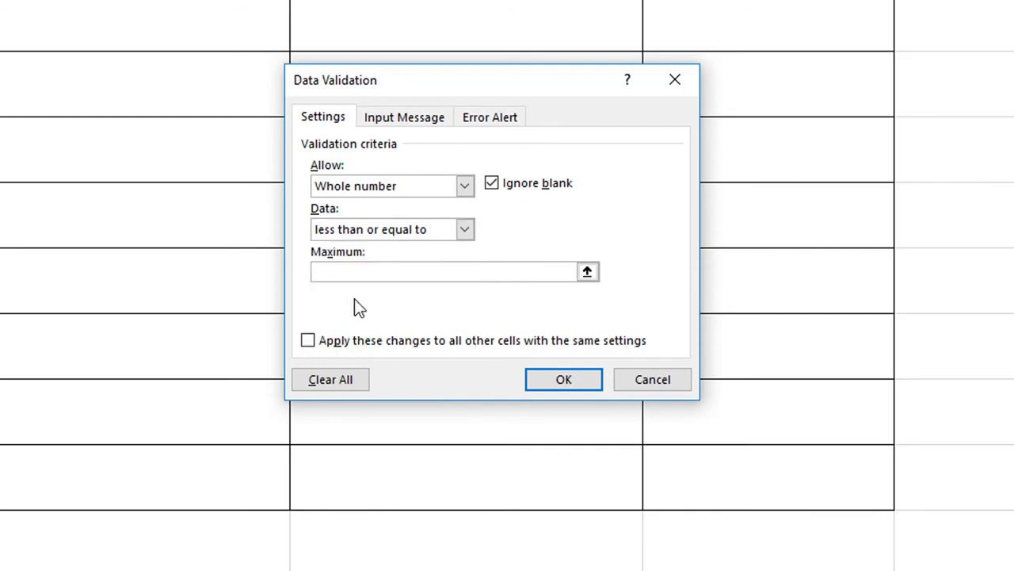
pyautogui.write('50')
# Apply the up-to-50 whole-number age rule and enter the ages 50, 49 and 30 in B4:B6
pyautogui.click(547, 378)
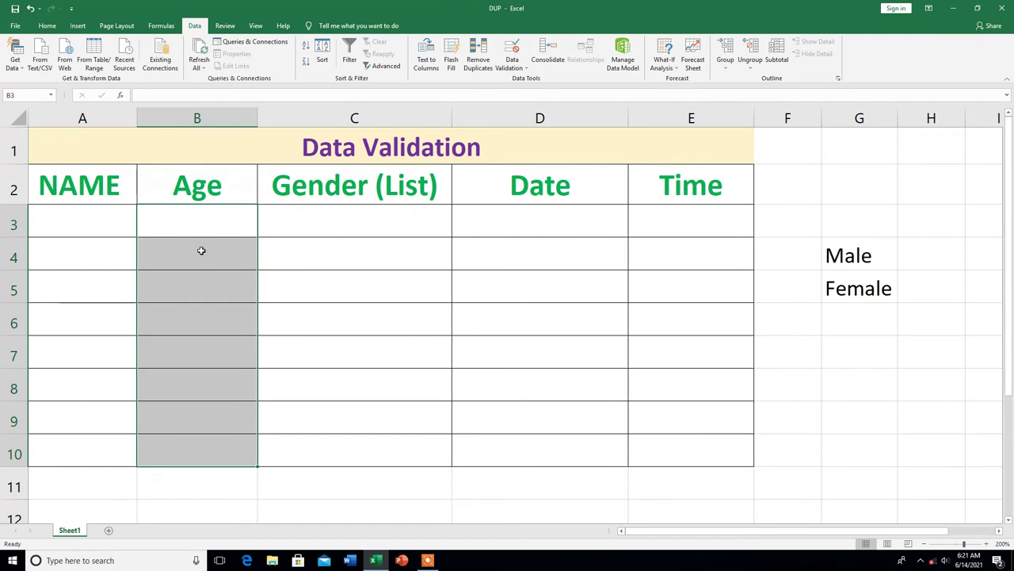
pyautogui.click(202, 251)
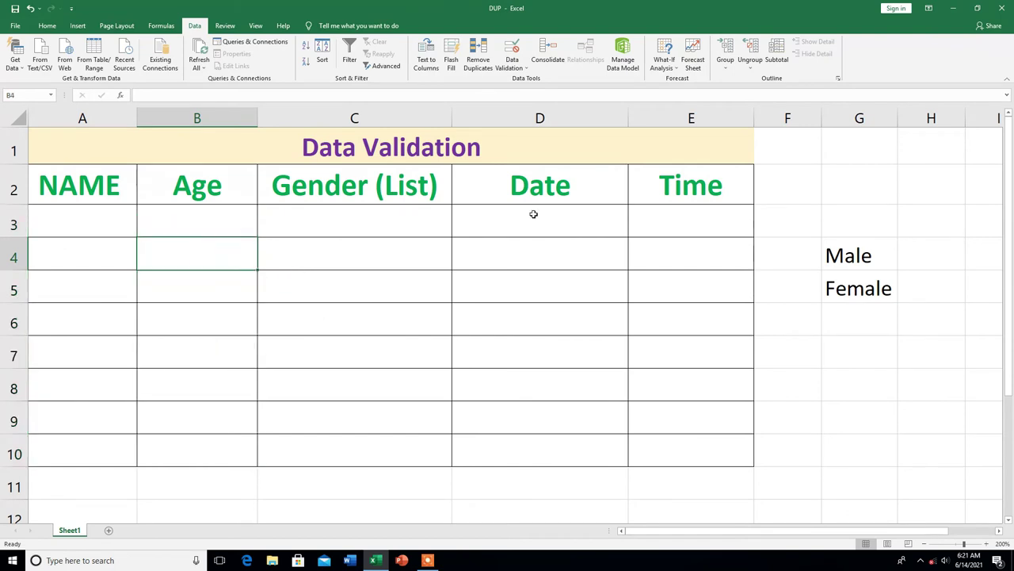
pyautogui.write('50')
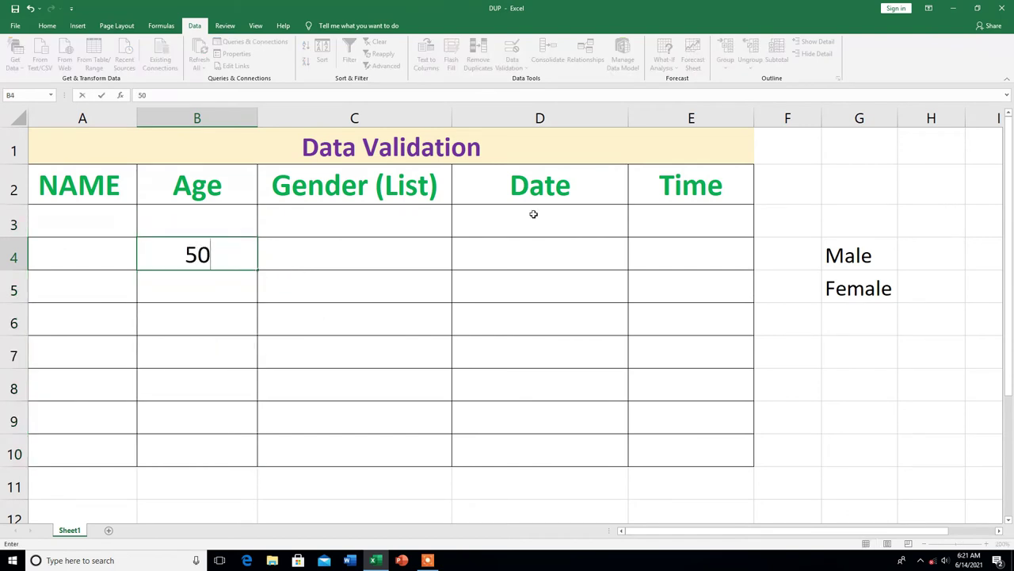
pyautogui.press('Return')
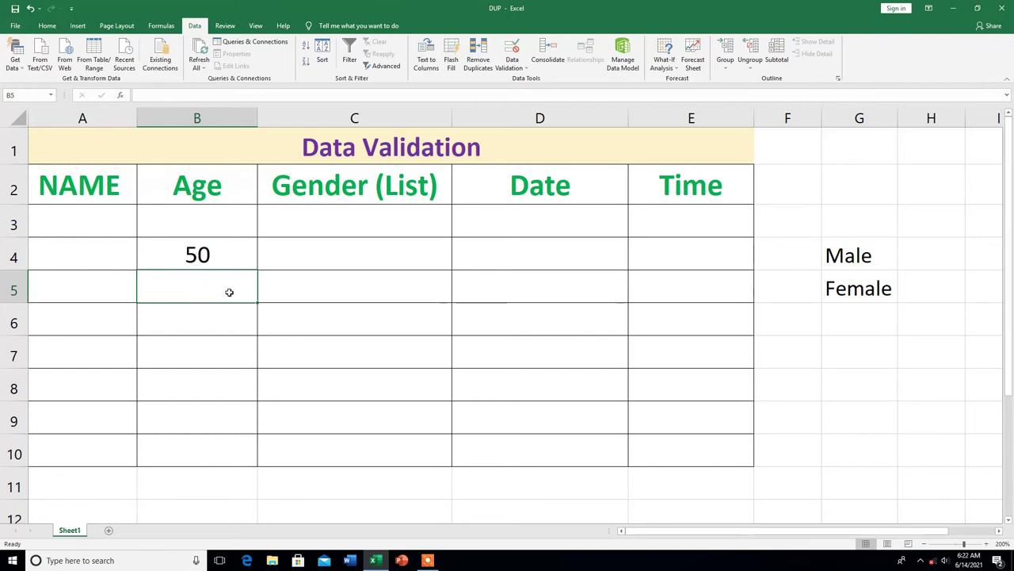
pyautogui.write('4')
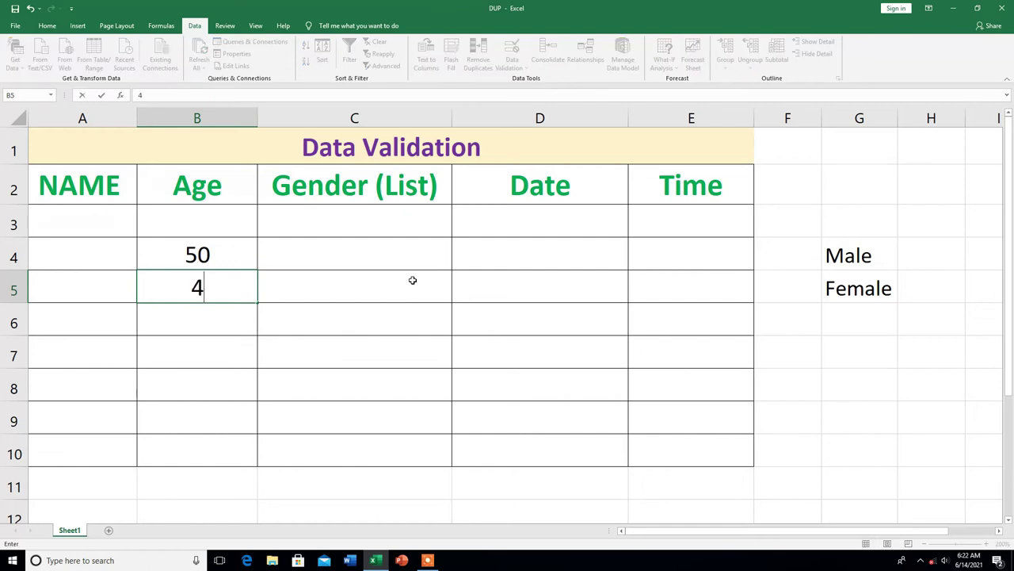
pyautogui.write('9')
pyautogui.press('Return')
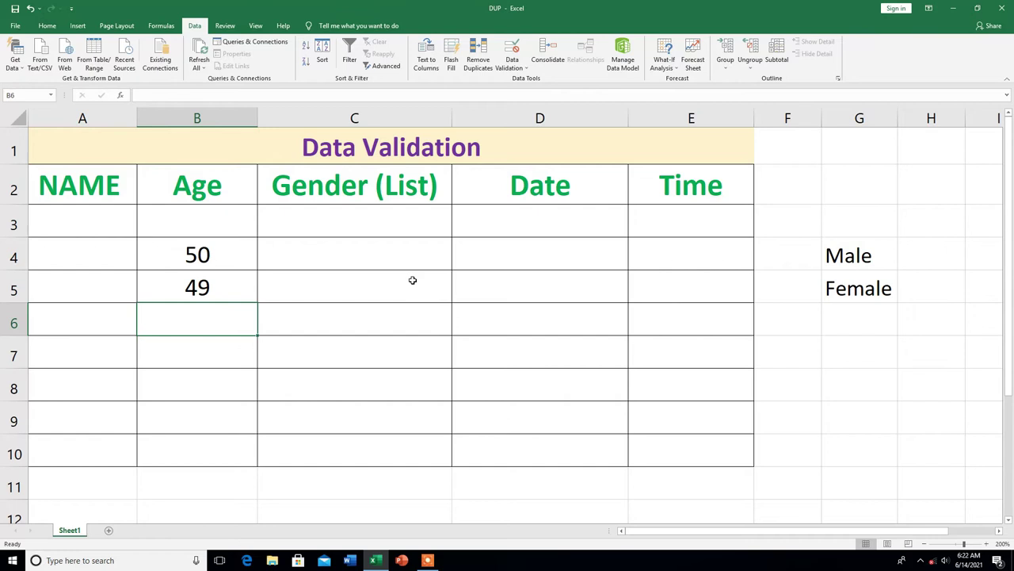
pyautogui.write('30')
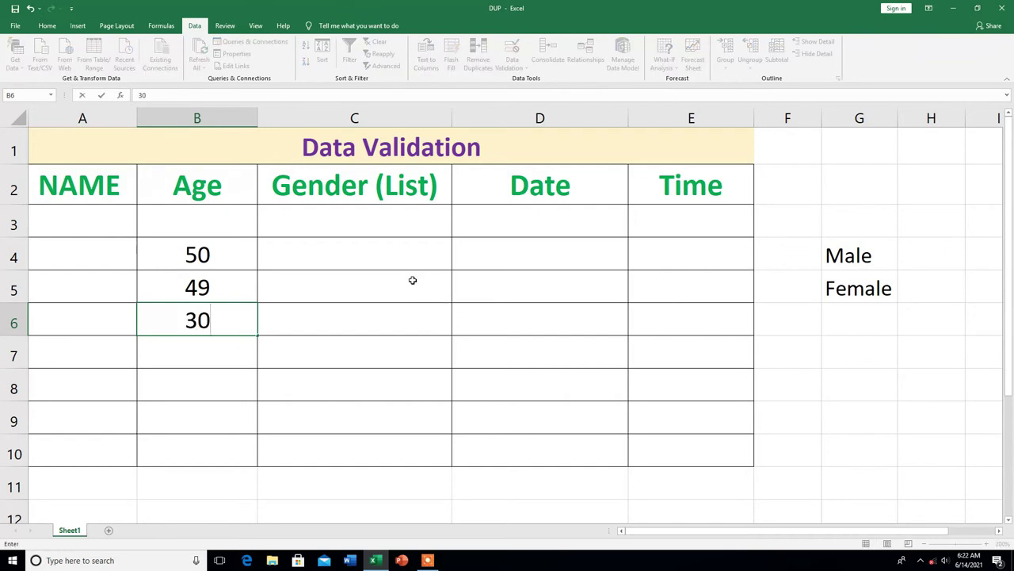
pyautogui.press('Return')
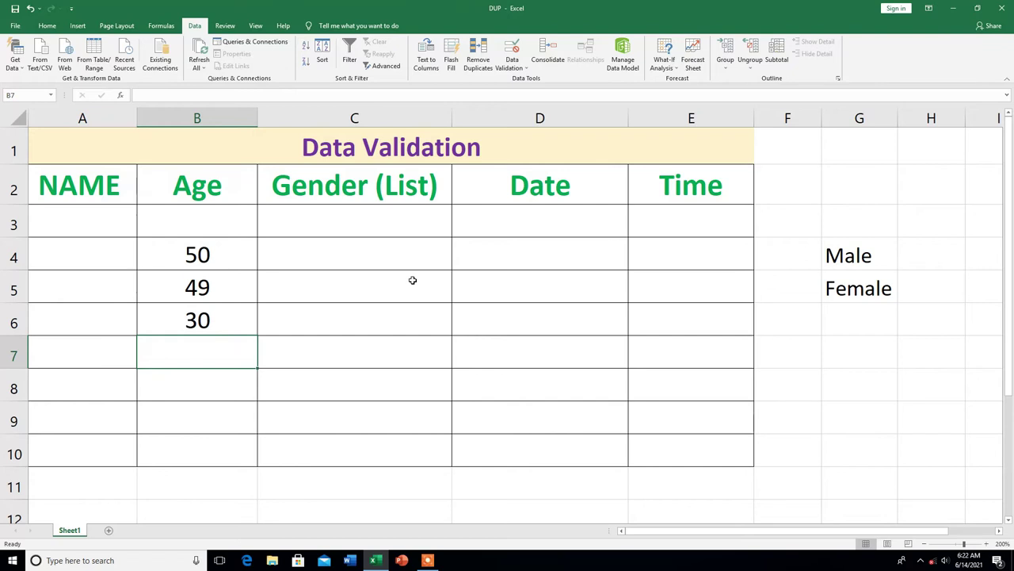
# Enter 55 in B7 and dismiss the validation error that rejects it
pyautogui.write('55')
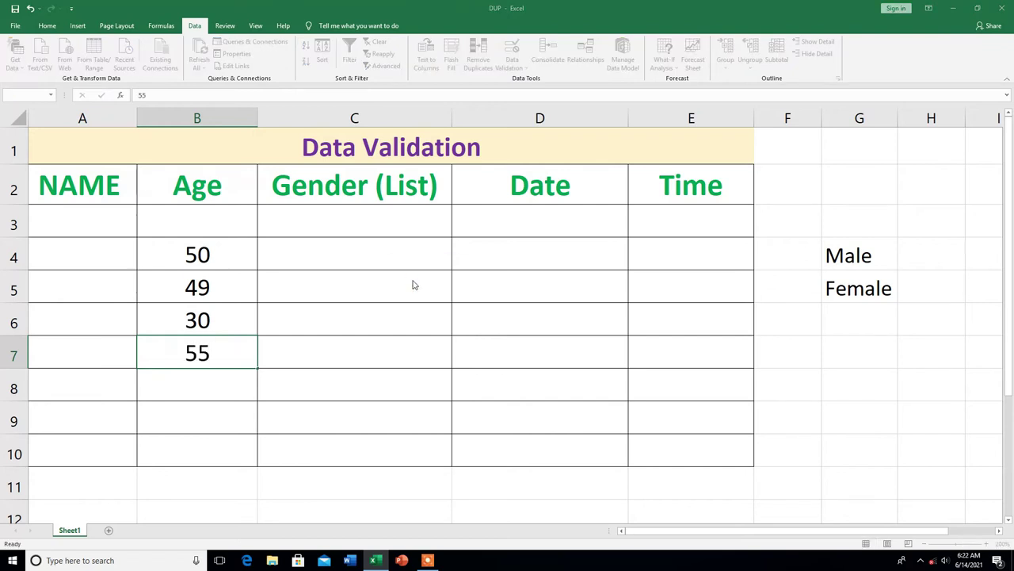
pyautogui.press('Return')
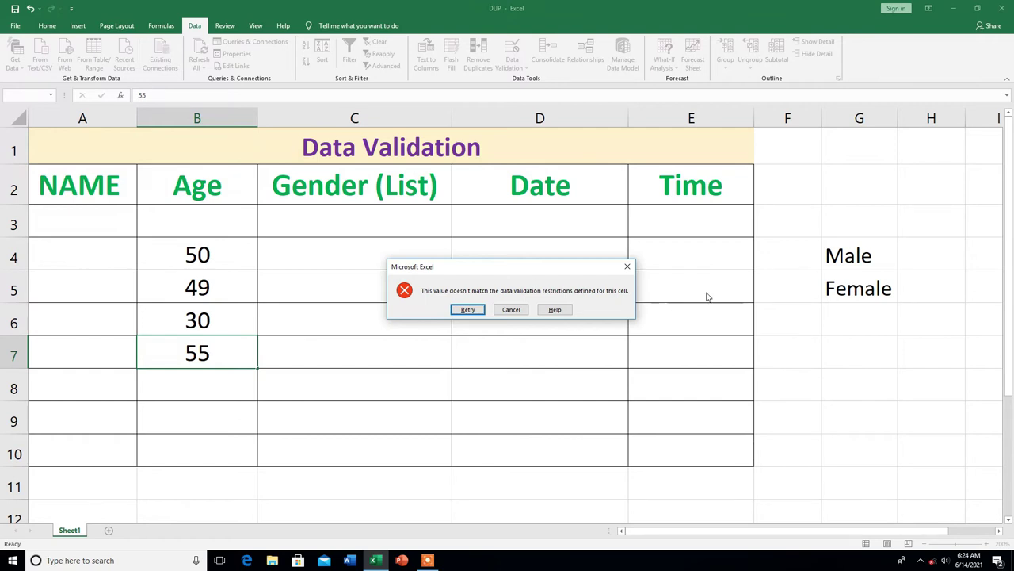
pyautogui.click(627, 269)
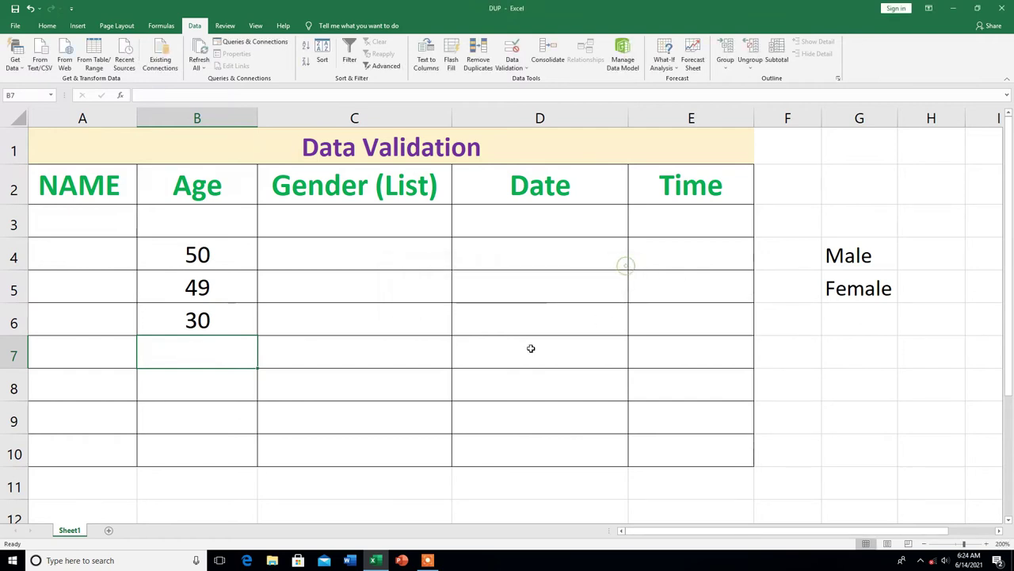
# Clear the test ages, then confirm 22.5 in B3 is rejected and dismiss the error
pyautogui.moveTo(219, 223); pyautogui.dragTo(210, 414)
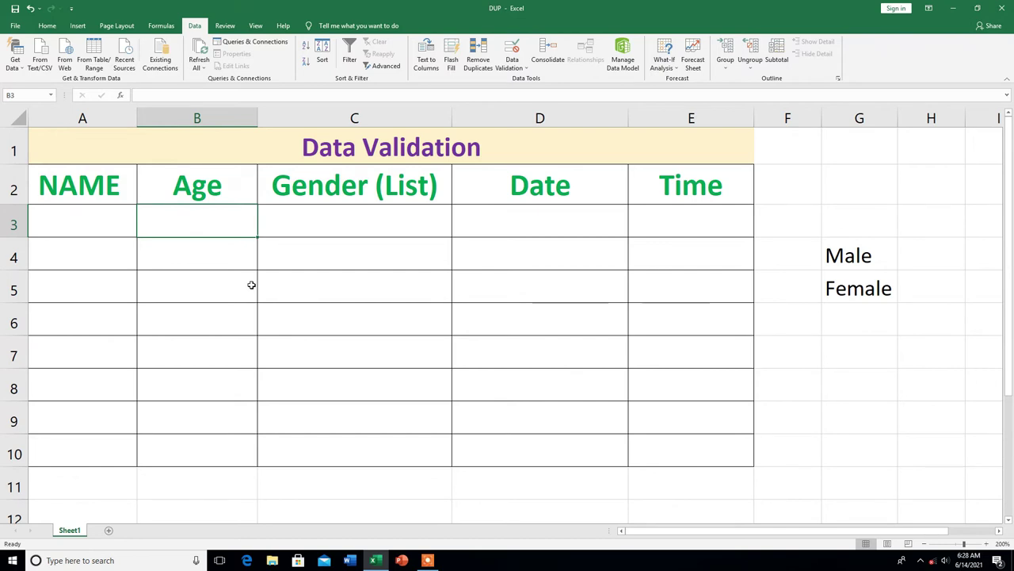
pyautogui.write('22.5')
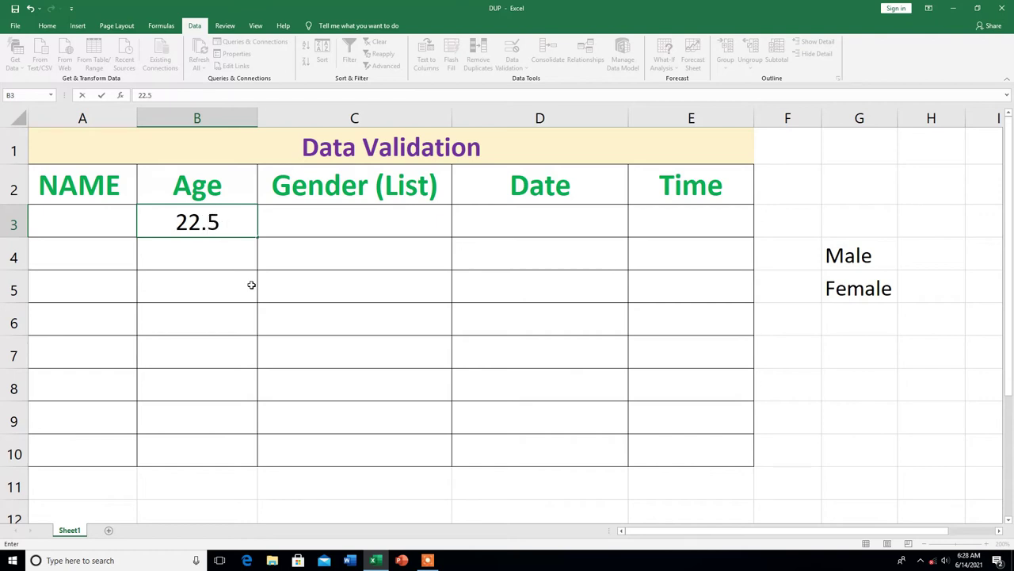
pyautogui.press('Return')
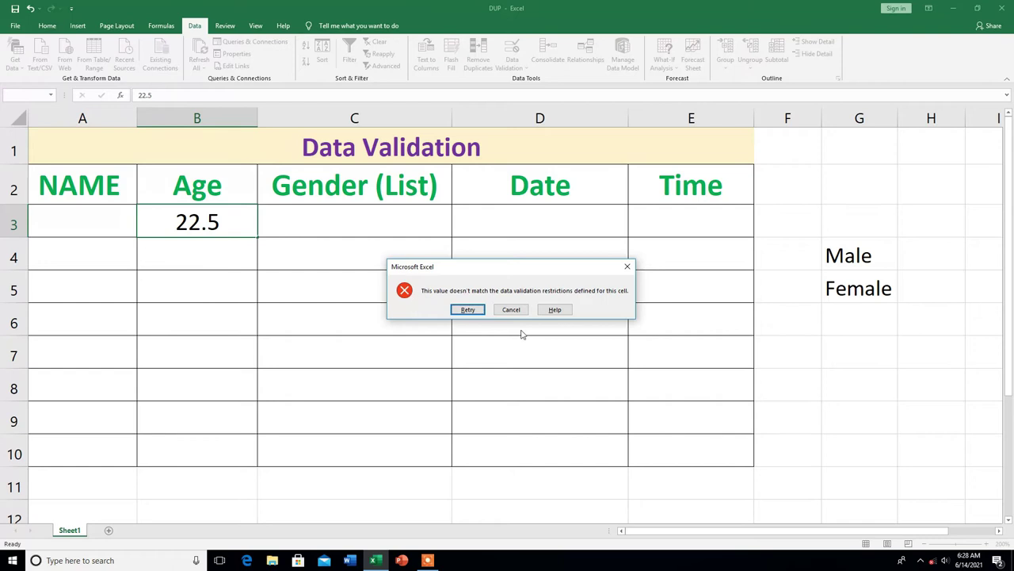
pyautogui.click(628, 268)
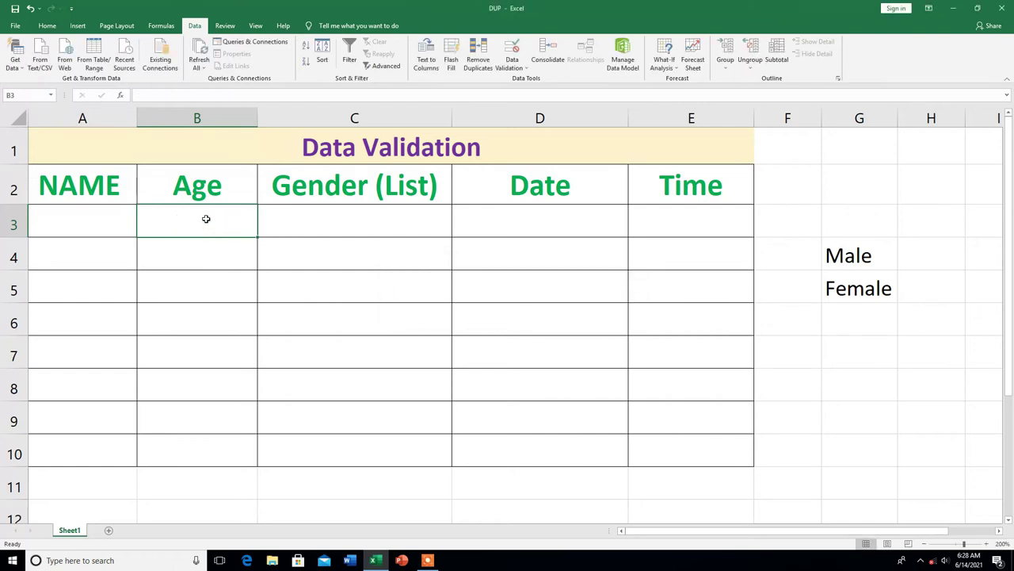
# Change the B3:B10 validation from Whole number to Decimal, keeping the maximum of 50
pyautogui.moveTo(206, 215); pyautogui.dragTo(220, 453)
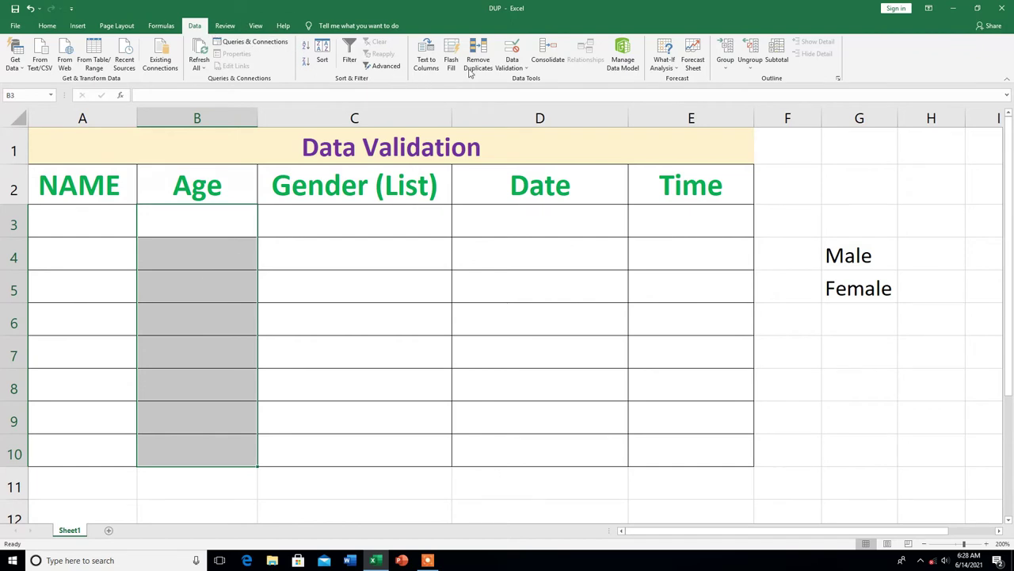
pyautogui.click(512, 50)
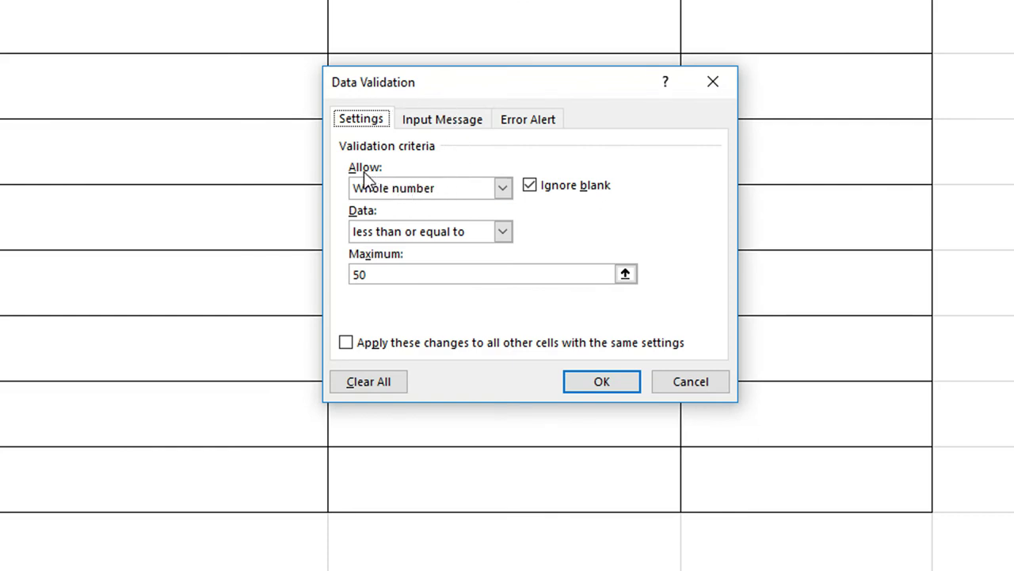
pyautogui.click(503, 190)
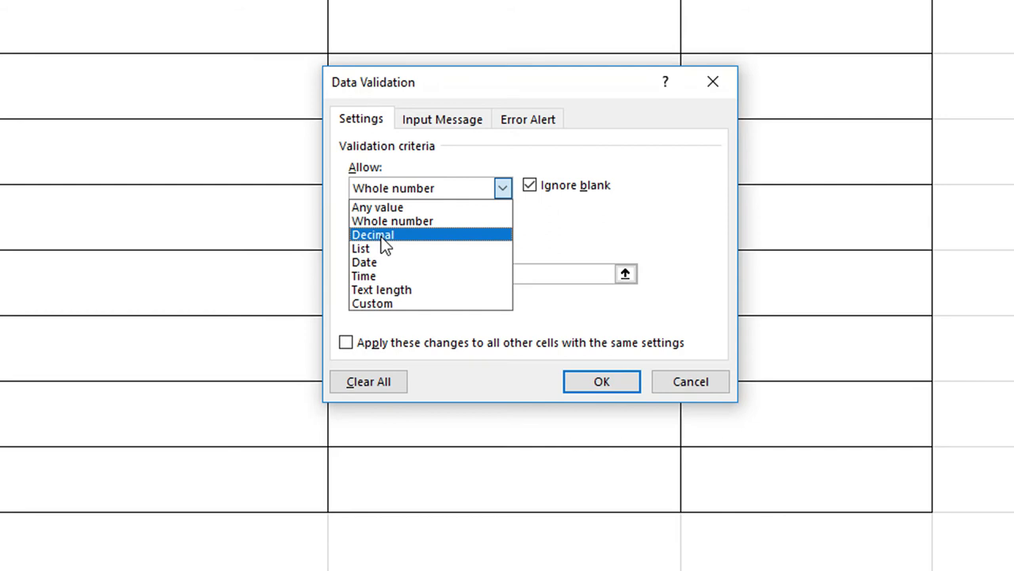
pyautogui.click(382, 237)
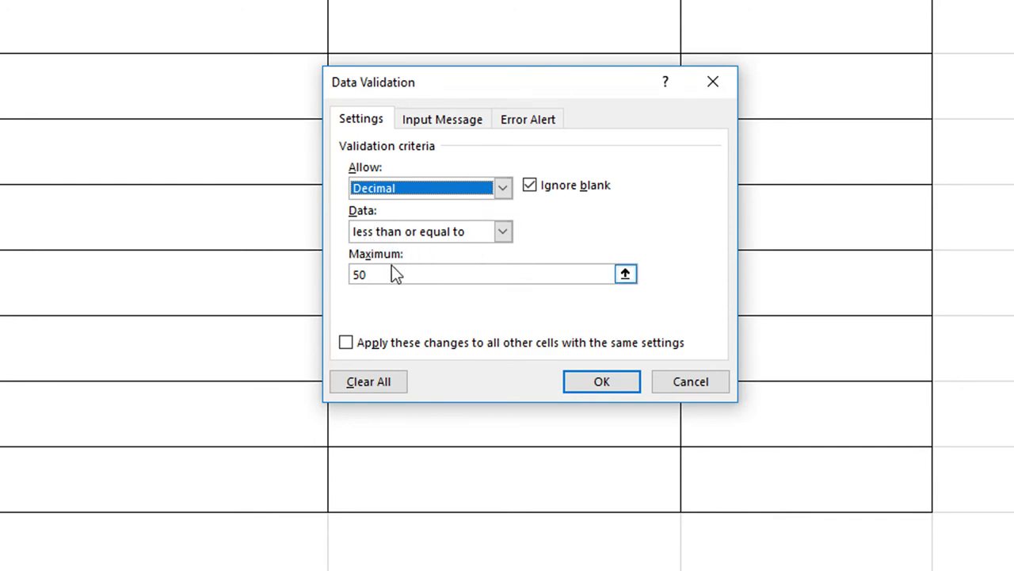
pyautogui.click(602, 382)
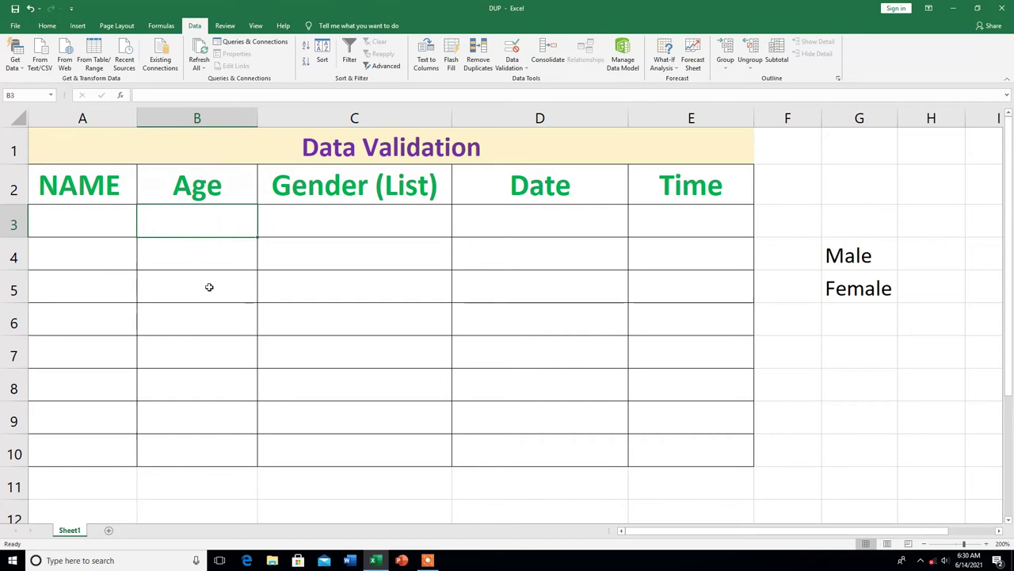
# Enter the decimal ages 22.5 and 25.5 to confirm they are now accepted
pyautogui.write('22.5')
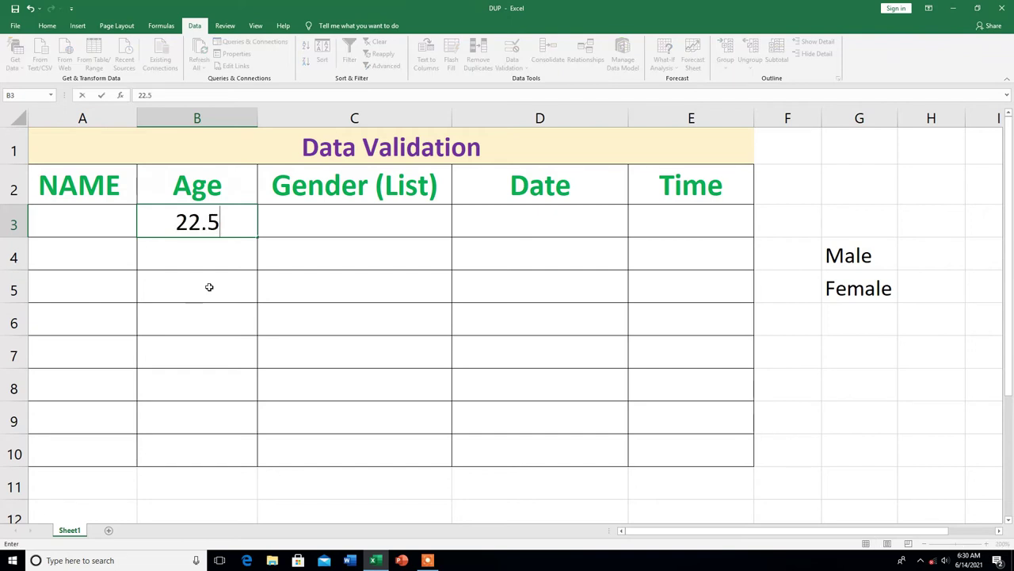
pyautogui.press('Return')
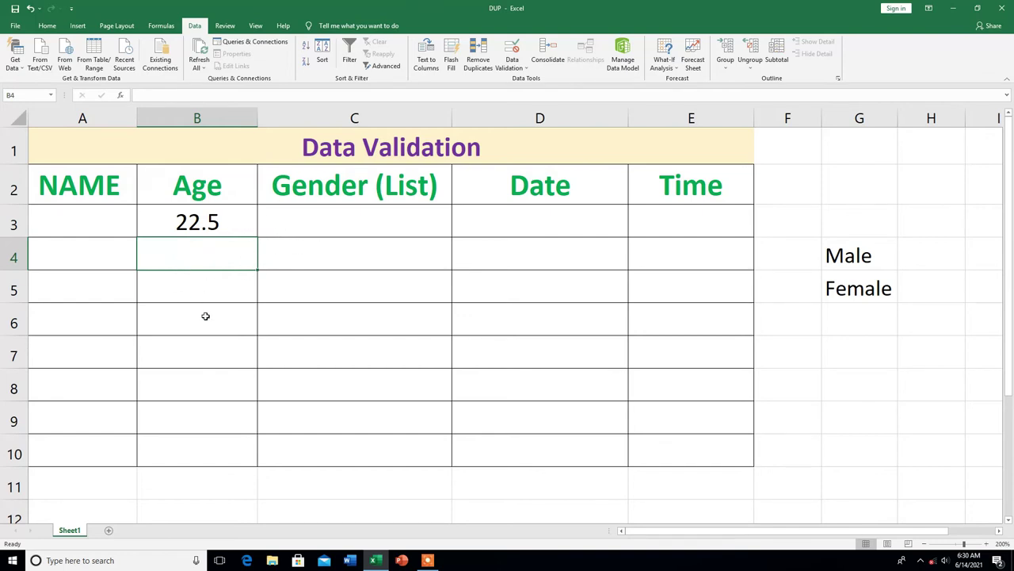
pyautogui.write('25.5')
pyautogui.press('Return')
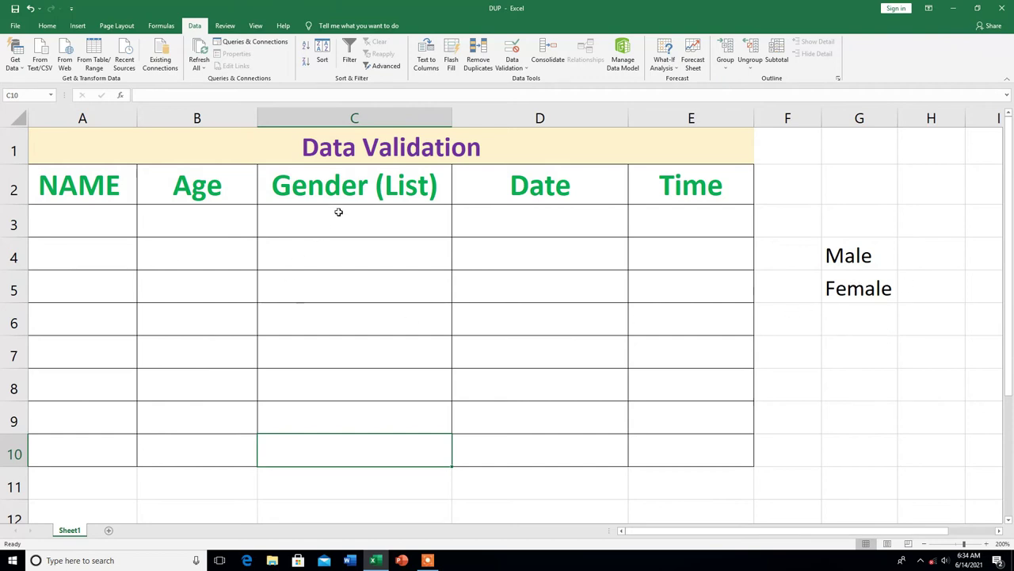
# Give C3:C10 a List validation rule with source =$G$4:$G$5 (Male, Female)
pyautogui.moveTo(338, 212)
pyautogui.mouseDown()
pyautogui.moveTo(365, 469)
pyautogui.moveTo(357, 439)
pyautogui.mouseUp()
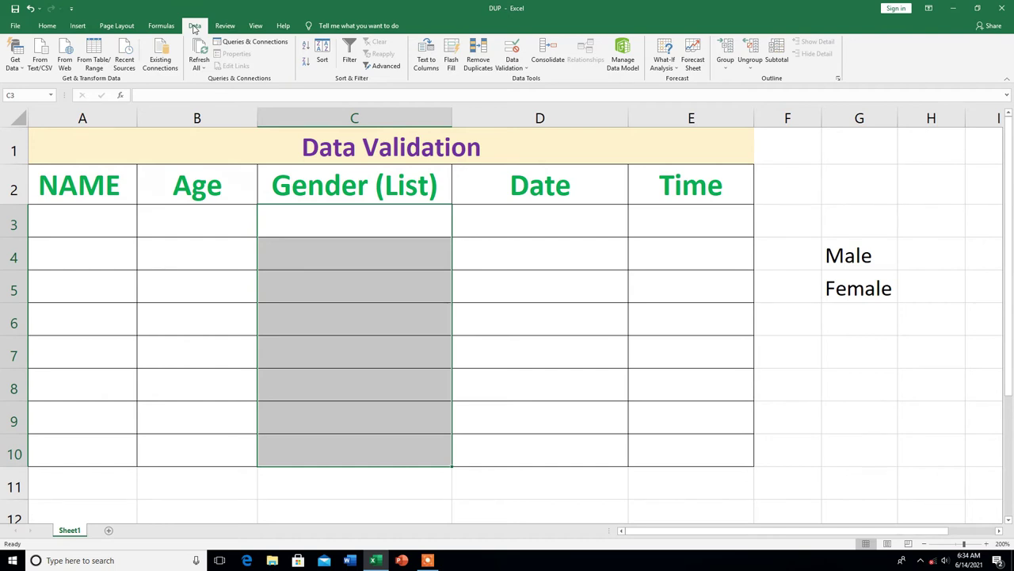
pyautogui.click(511, 50)
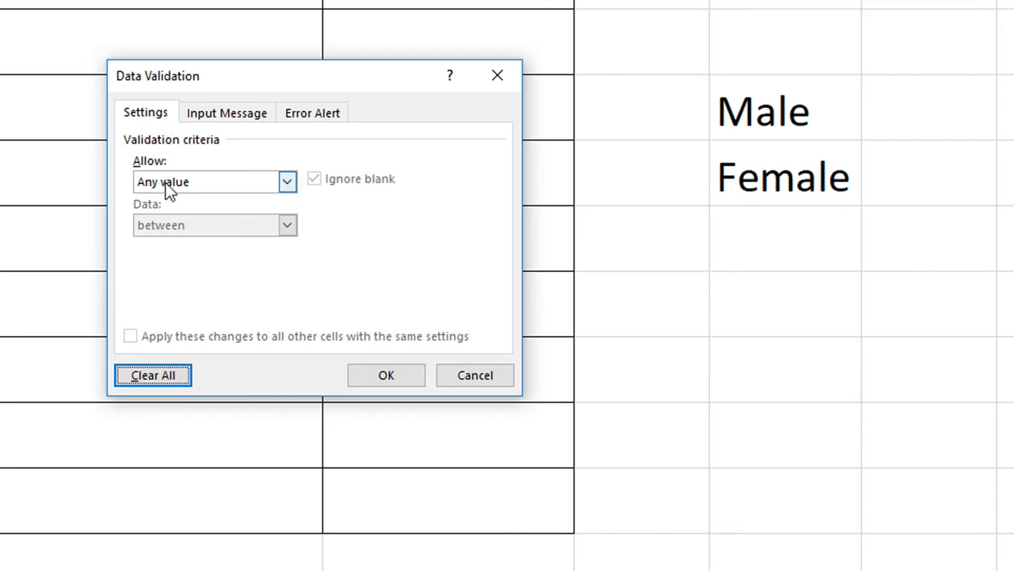
pyautogui.click(287, 185)
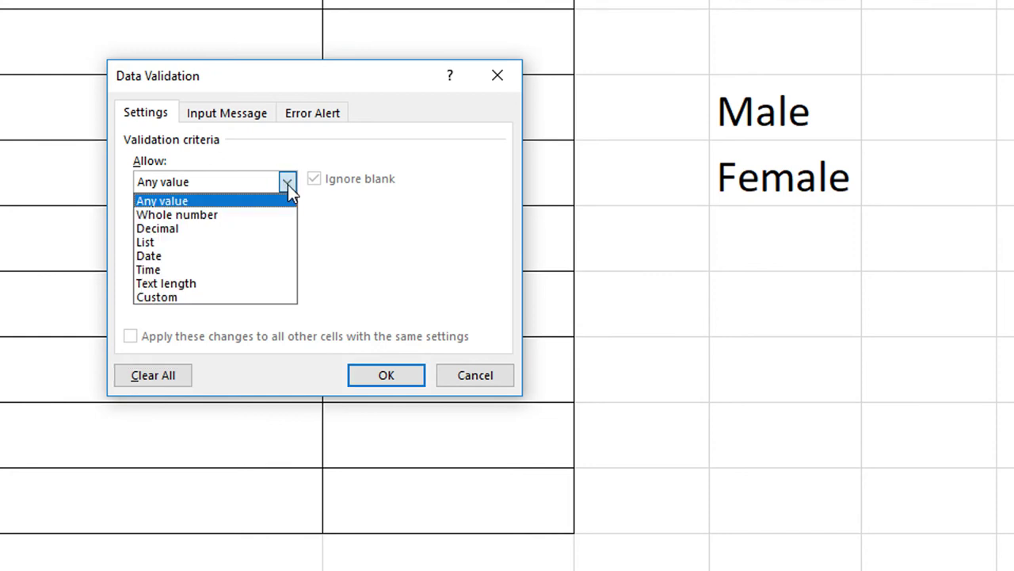
pyautogui.click(157, 245)
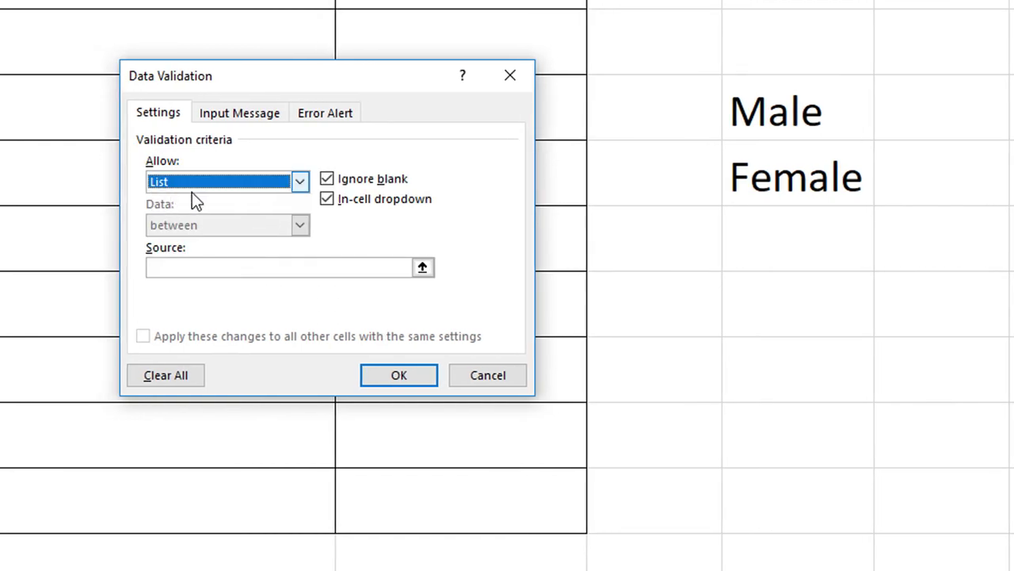
pyautogui.click(183, 267)
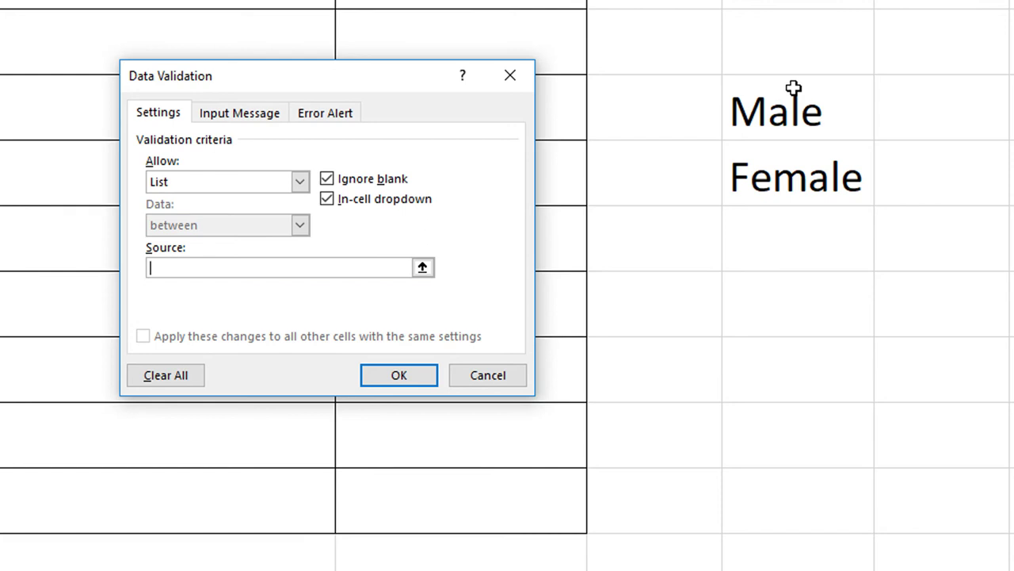
pyautogui.moveTo(793, 90); pyautogui.dragTo(799, 156)
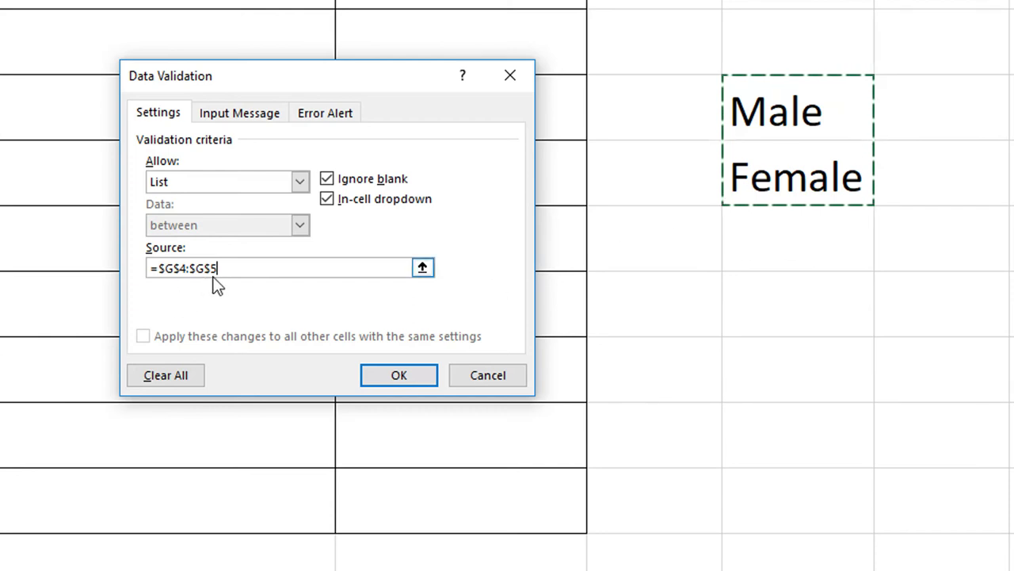
pyautogui.click(406, 378)
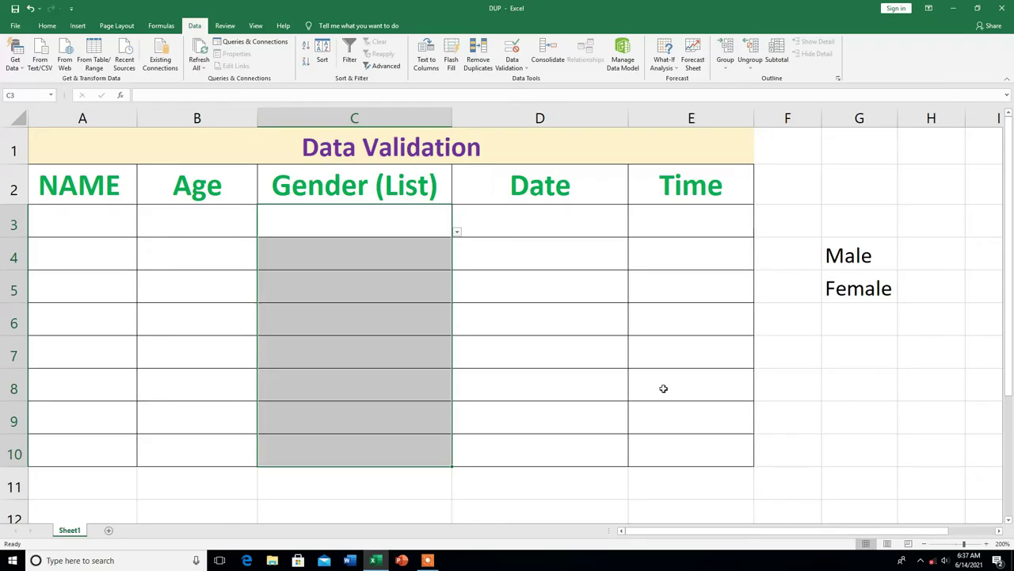
# Pick Male for C3 and Female for C4 from their Gender dropdowns
pyautogui.click(419, 259)
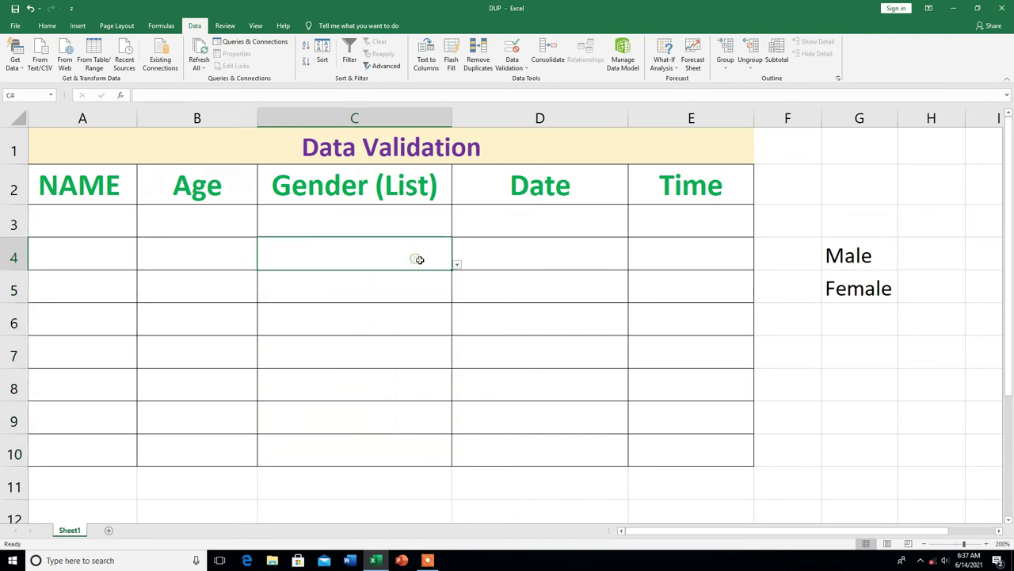
pyautogui.click(434, 222)
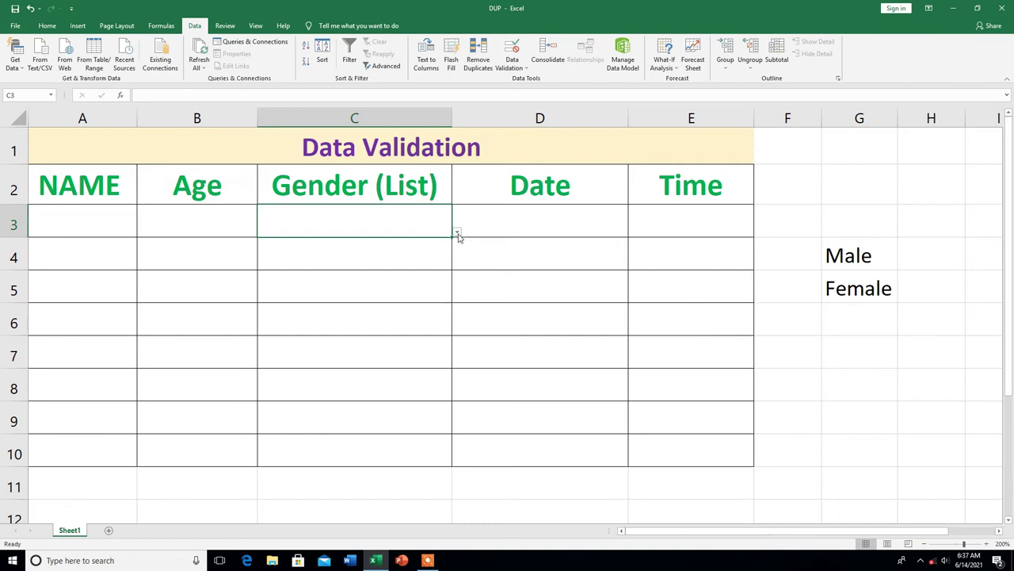
pyautogui.click(457, 234)
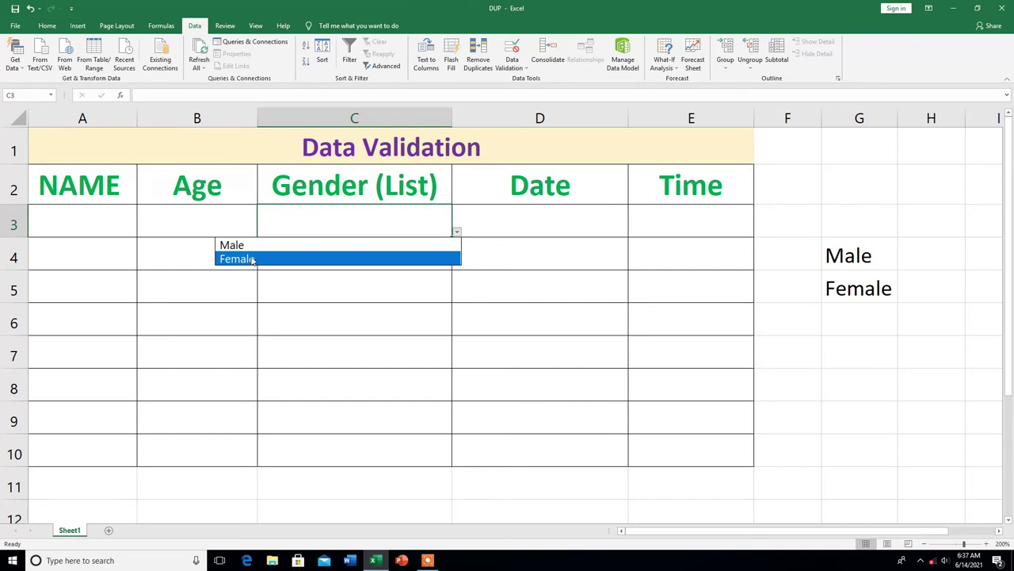
pyautogui.click(250, 248)
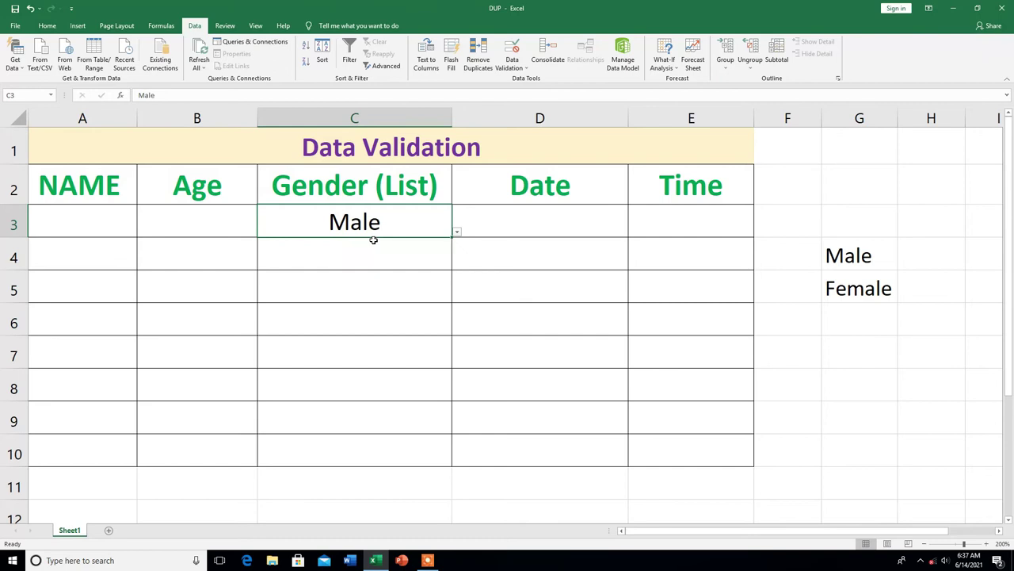
pyautogui.click(425, 257)
pyautogui.click(458, 265)
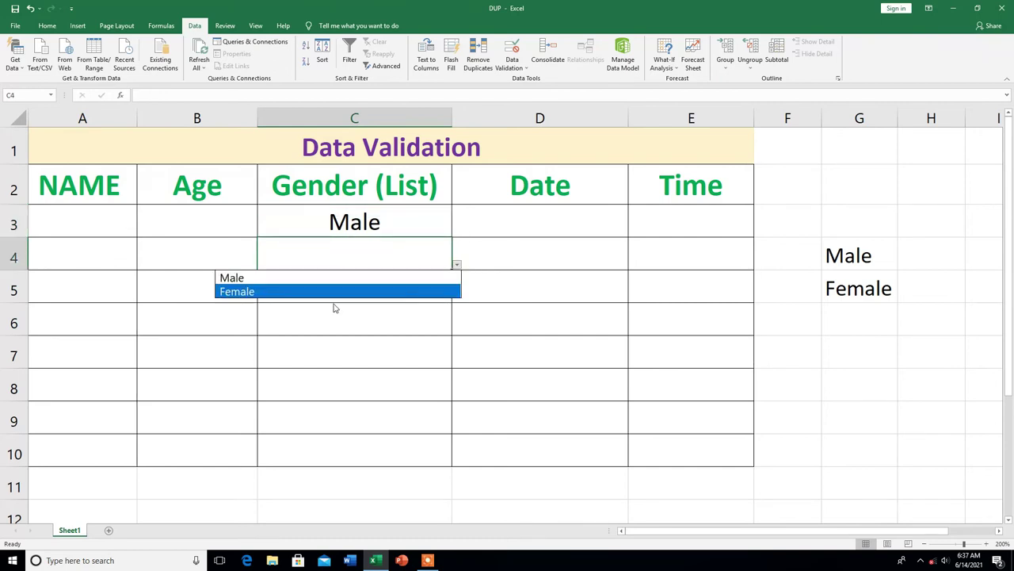
pyautogui.click(272, 292)
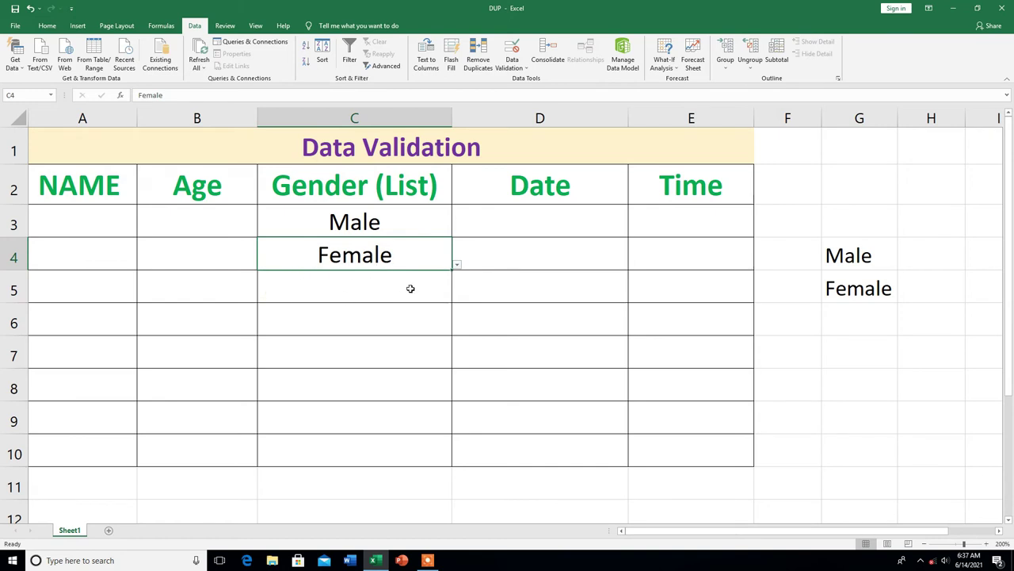
pyautogui.click(346, 289)
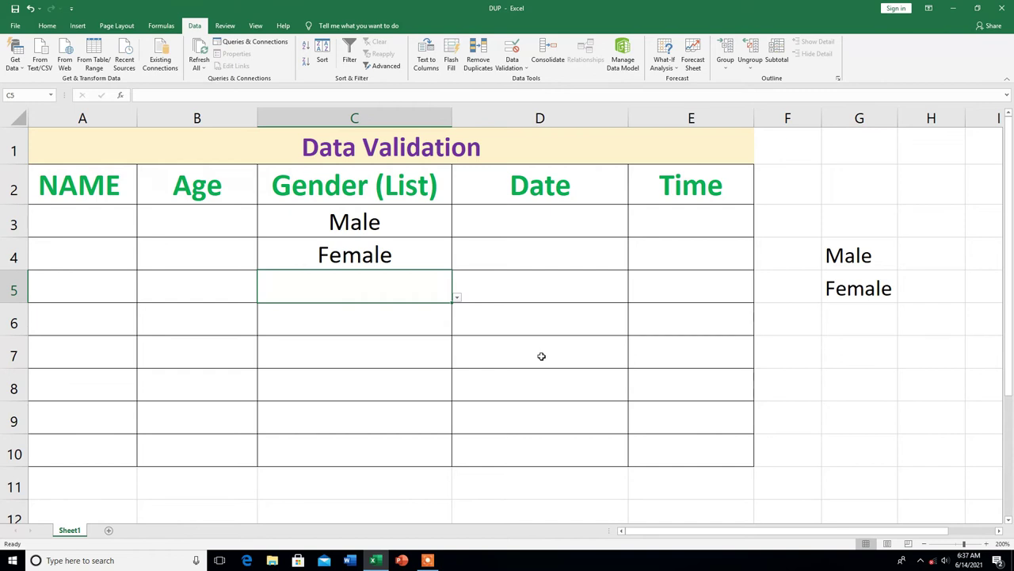
# Test C5 with 'maale' (rejected), retry with 'male', then pick Female for C6
pyautogui.write('maale')
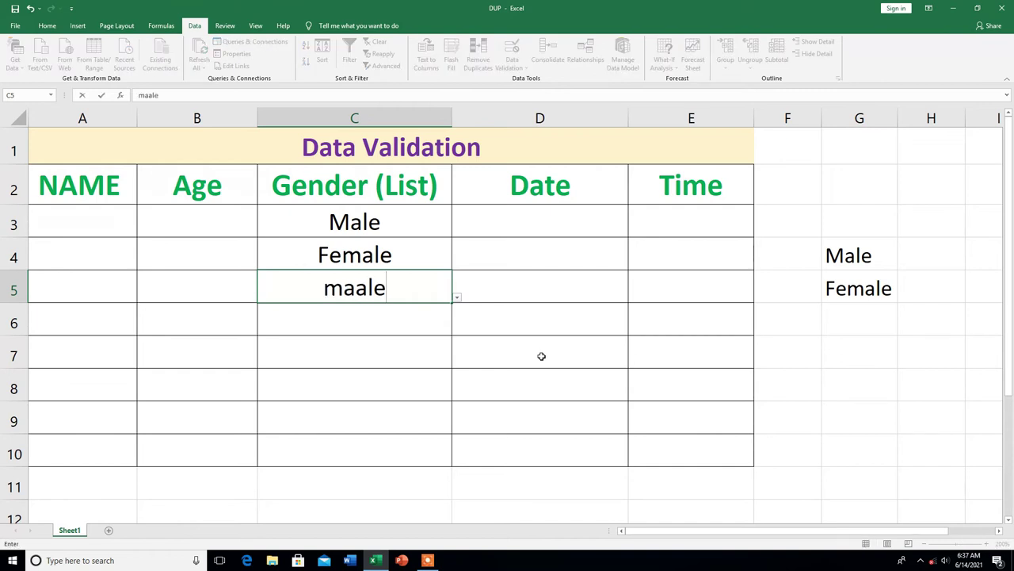
pyautogui.click(488, 320)
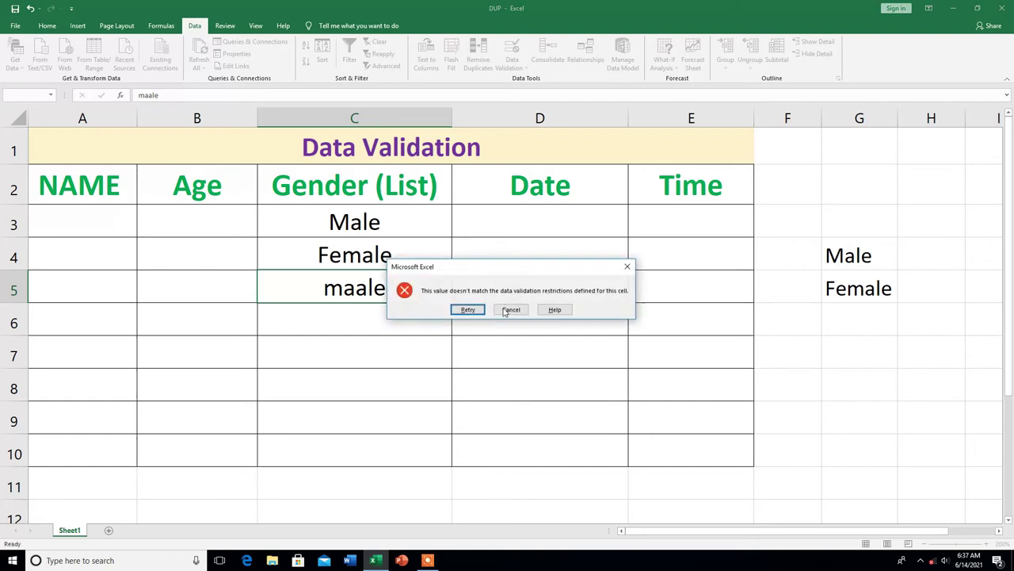
pyautogui.moveTo(537, 267); pyautogui.dragTo(625, 267)
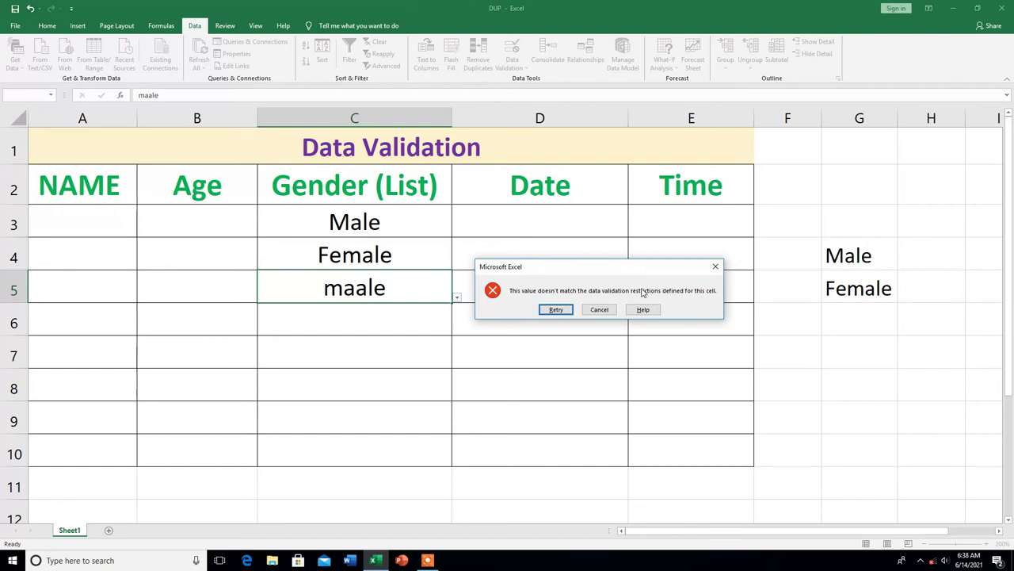
pyautogui.click(557, 310)
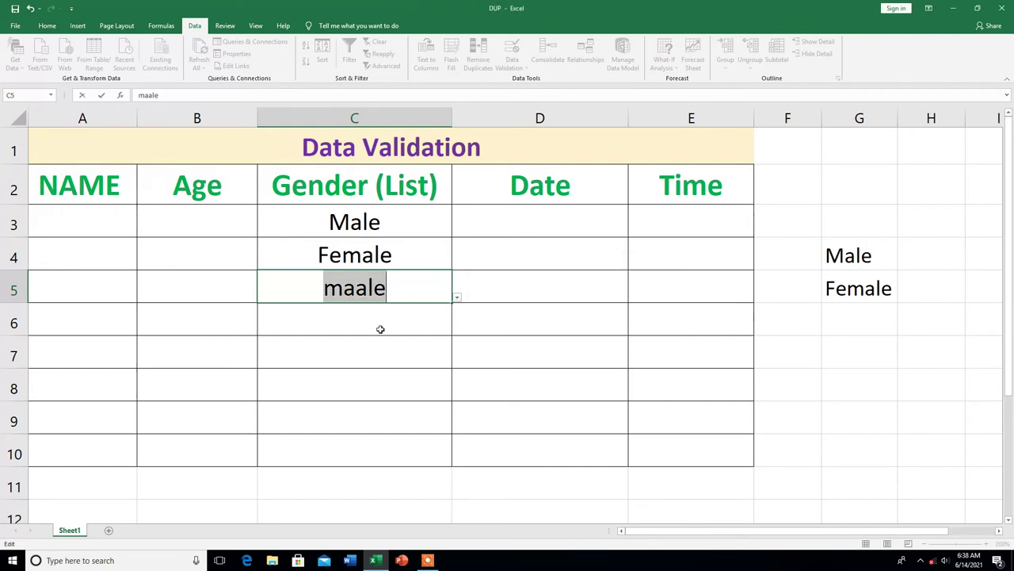
pyautogui.write('male')
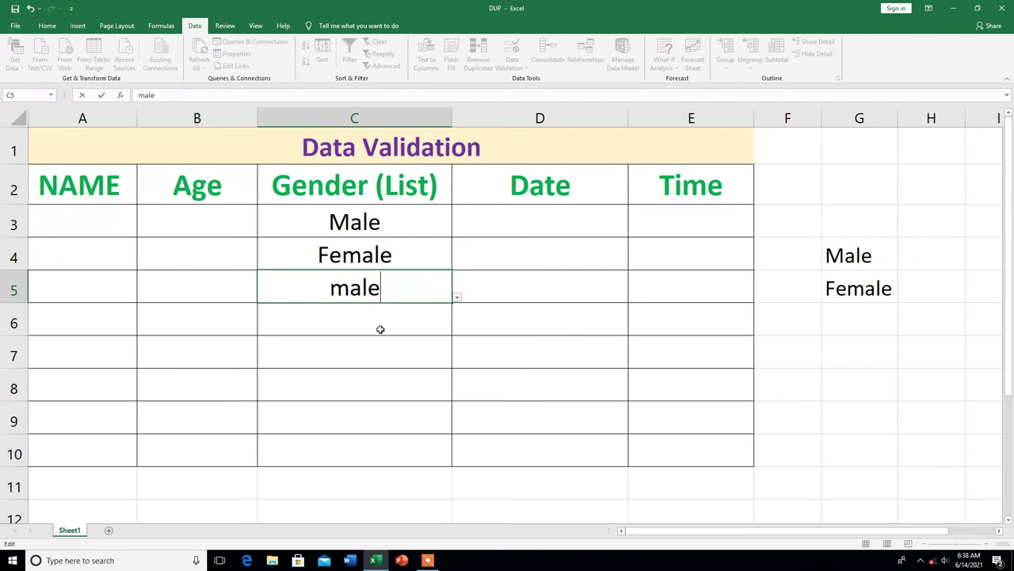
pyautogui.press('Return')
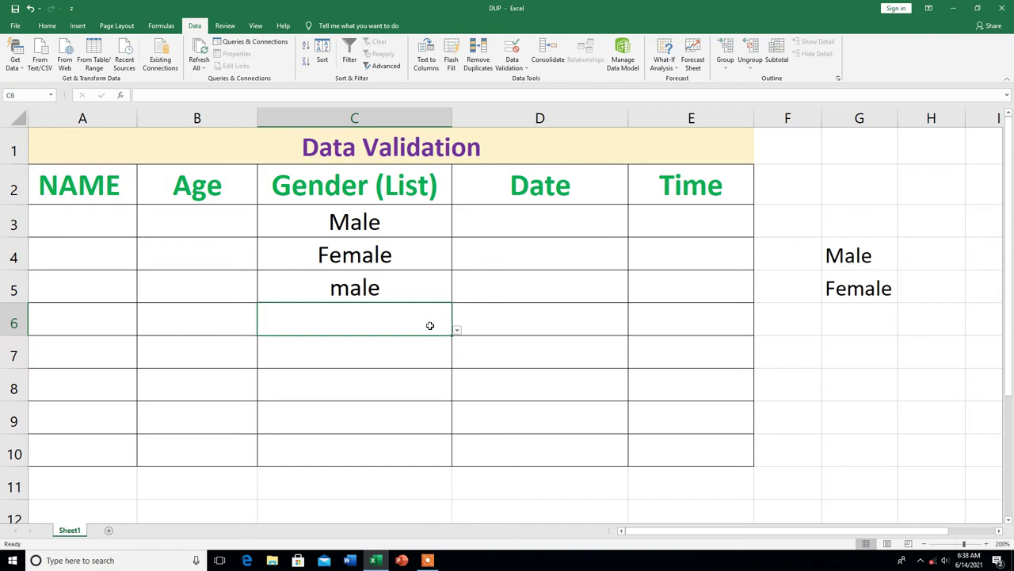
pyautogui.click(457, 333)
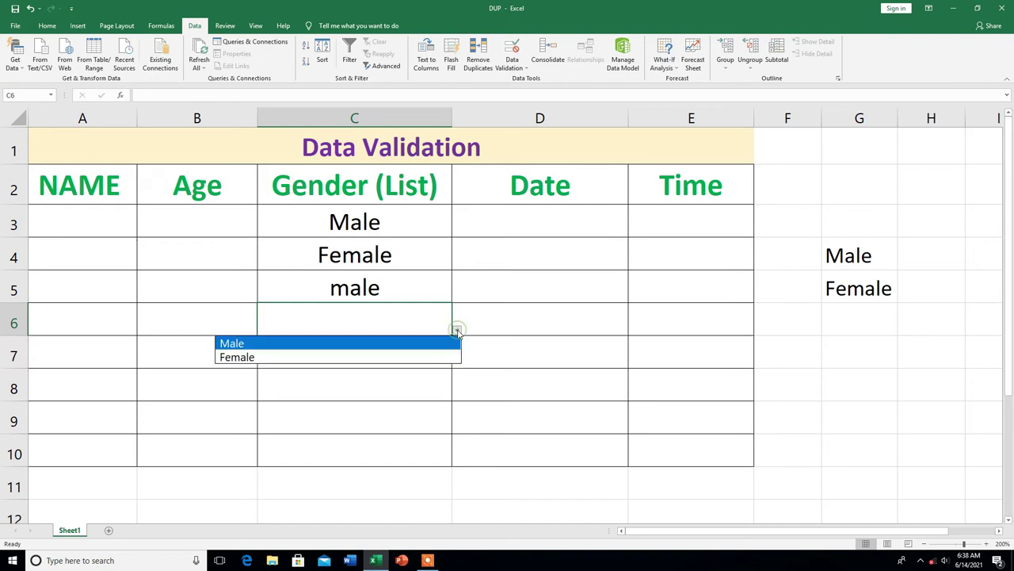
pyautogui.click(233, 357)
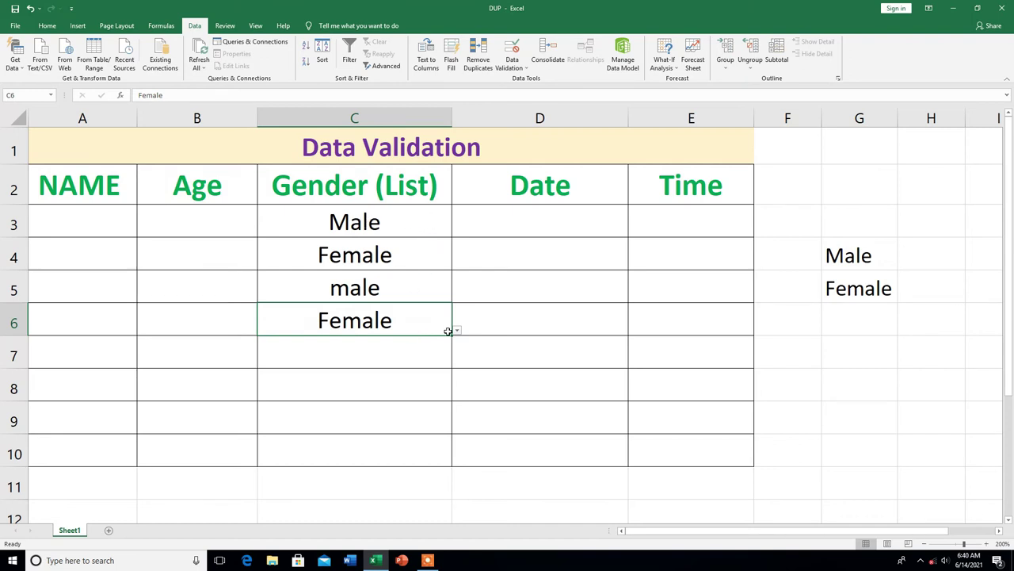
# Delete the Male and Female helper values from G4:G5 and select the Date cells D3:D10
pyautogui.moveTo(852, 252); pyautogui.dragTo(856, 285)
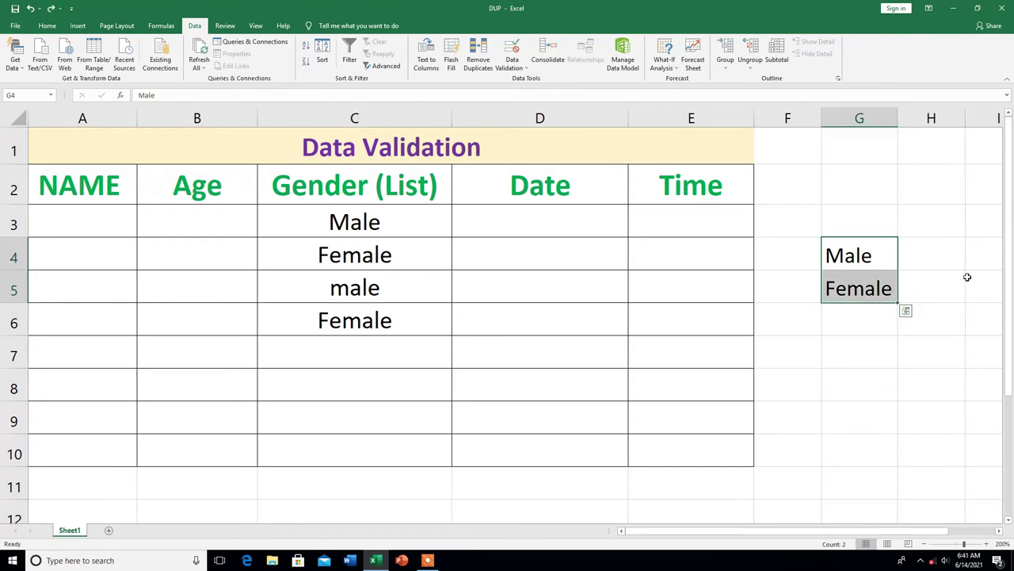
pyautogui.click(968, 279)
pyautogui.moveTo(849, 249); pyautogui.dragTo(861, 284)
pyautogui.press('Delete')
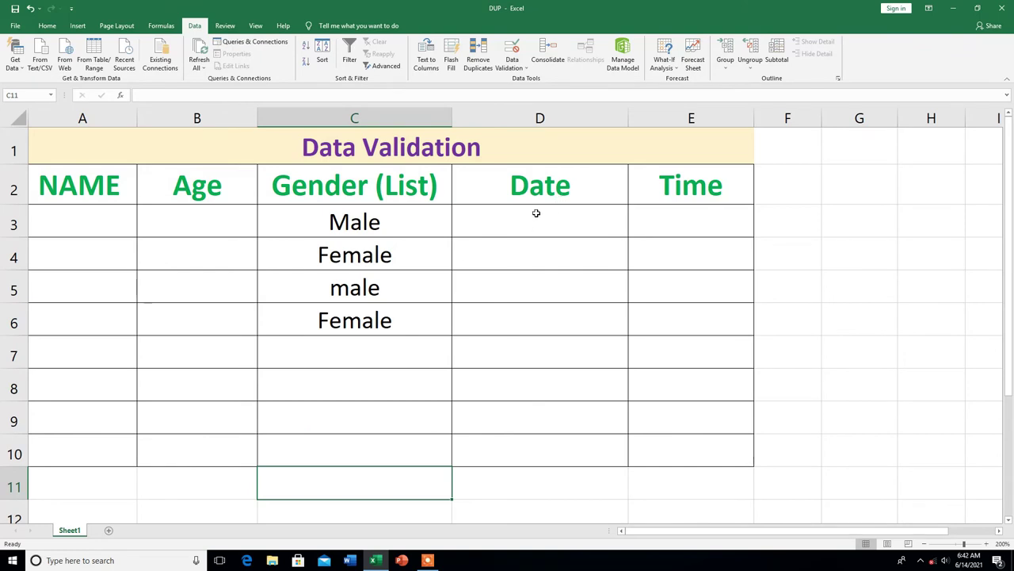
pyautogui.moveTo(536, 213); pyautogui.dragTo(549, 433)
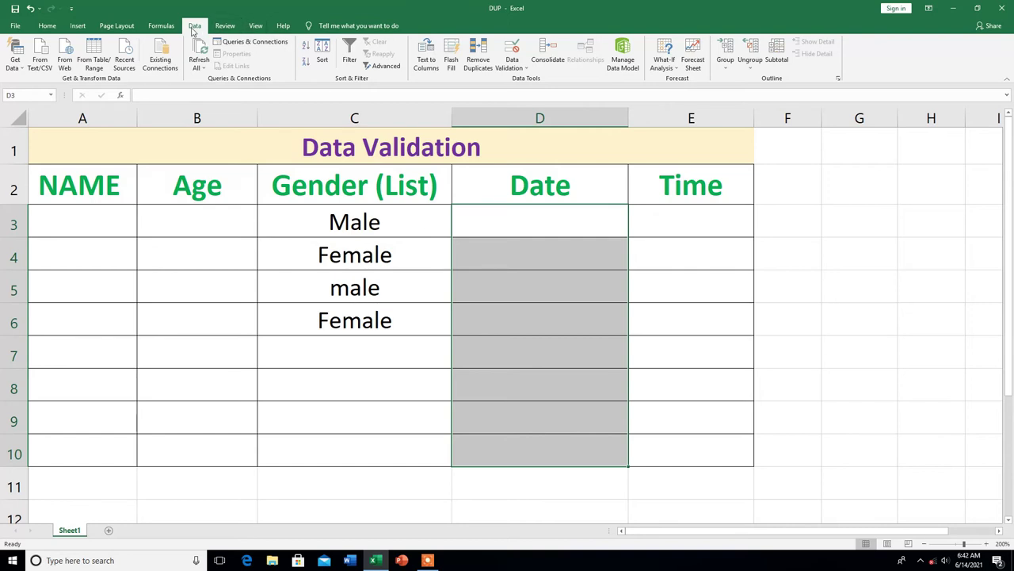
# Set a Date validation rule between 1/3/2021 and 1/20/2021 for the Date cells
pyautogui.click(512, 63)
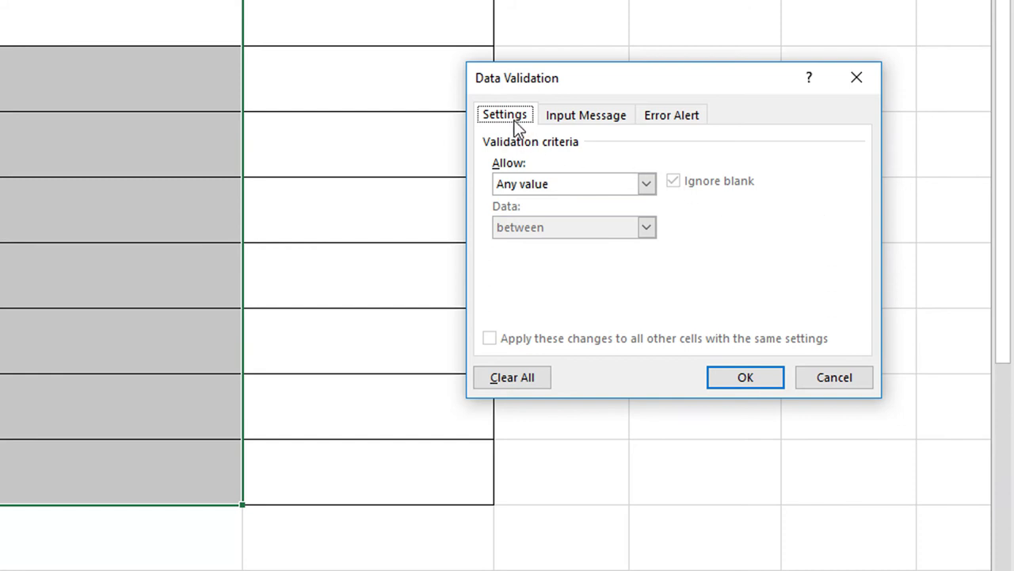
pyautogui.click(646, 187)
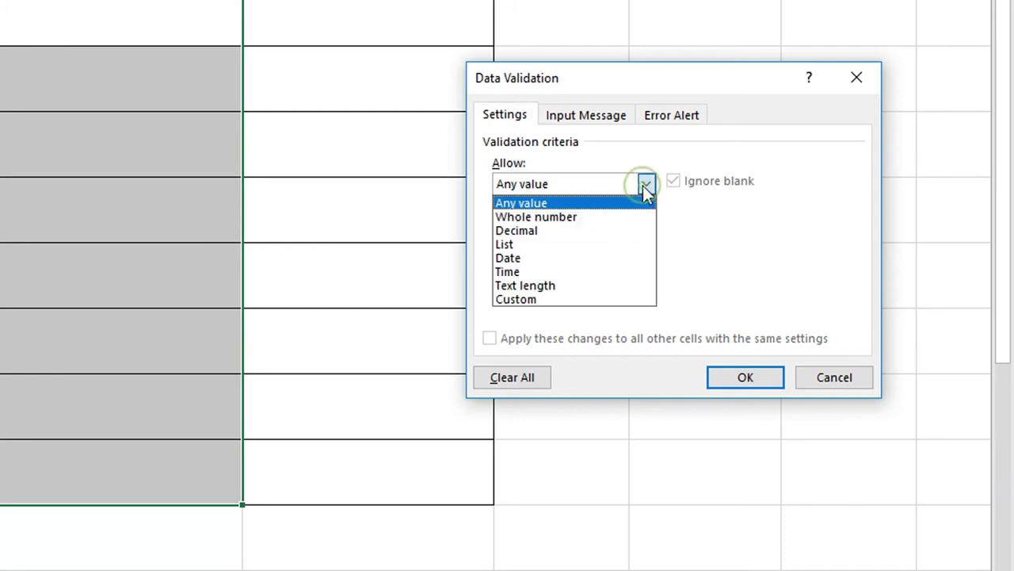
pyautogui.click(529, 259)
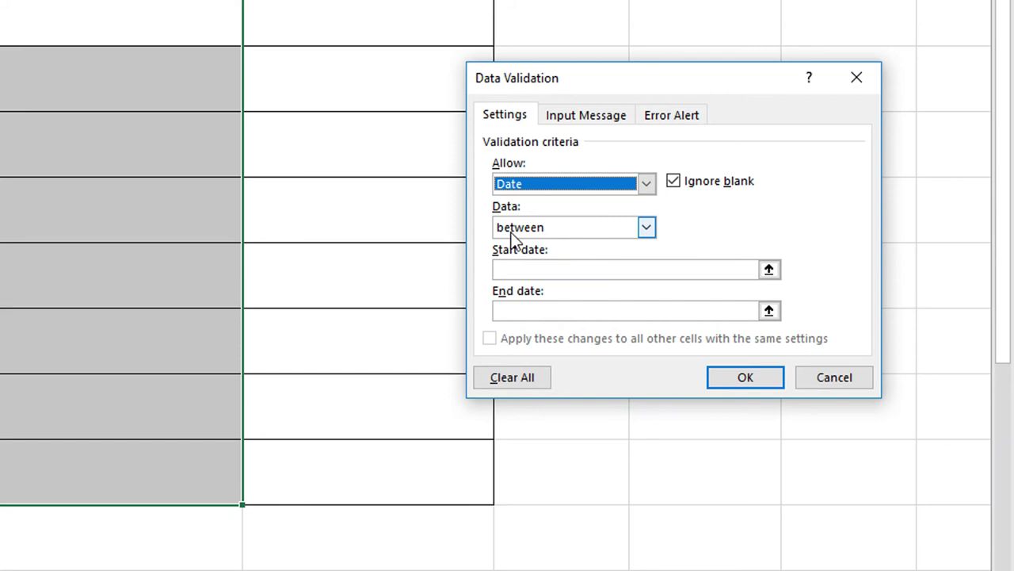
pyautogui.click(515, 270)
pyautogui.write('1/3/')
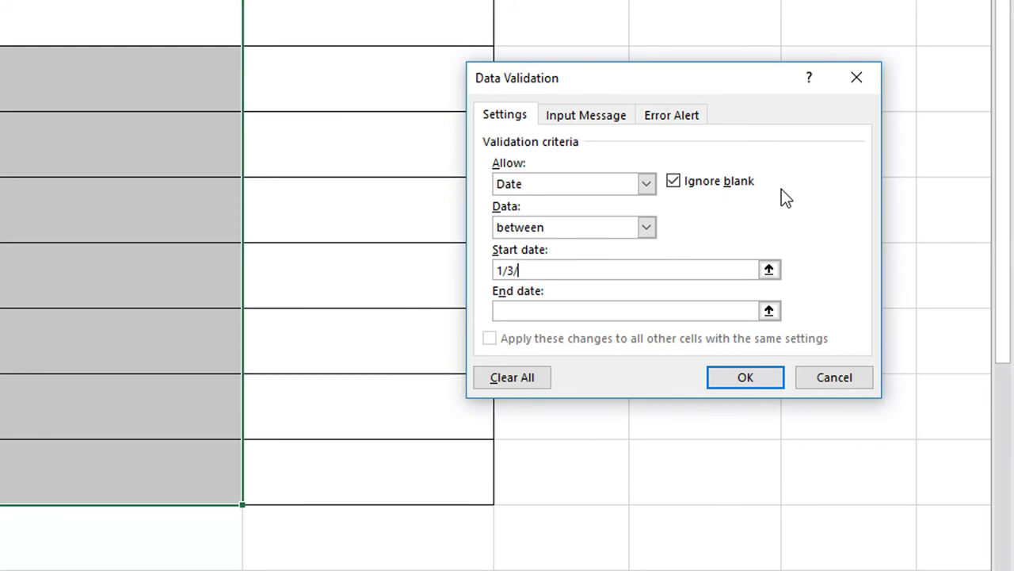
pyautogui.write('20/20')
pyautogui.write('21')
pyautogui.click(547, 313)
pyautogui.write('0/')
pyautogui.write('2021')
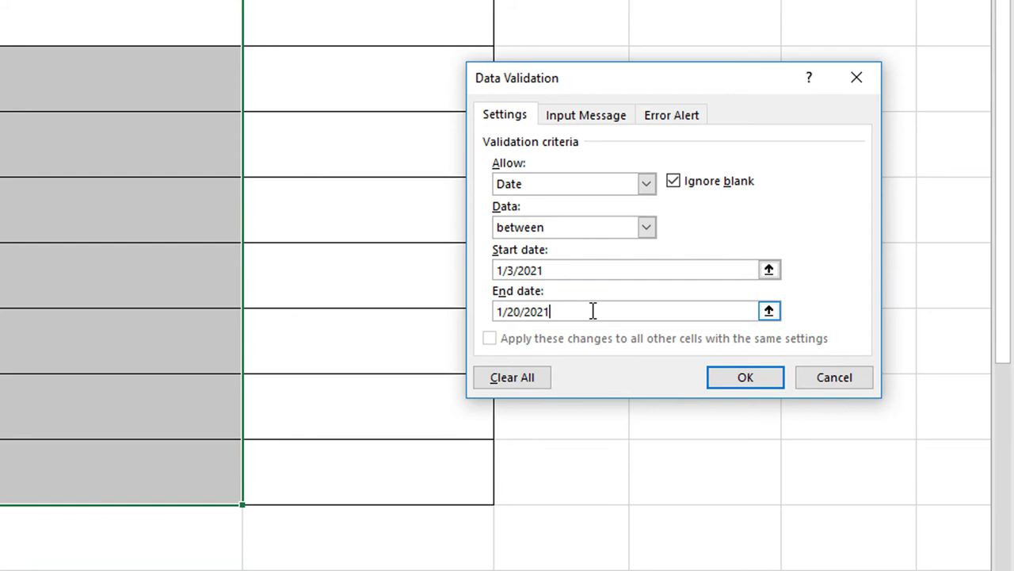
# Apply the date rule, see 1/1/2021 rejected in D3, then enter 1/3/2021 instead
pyautogui.click(748, 380)
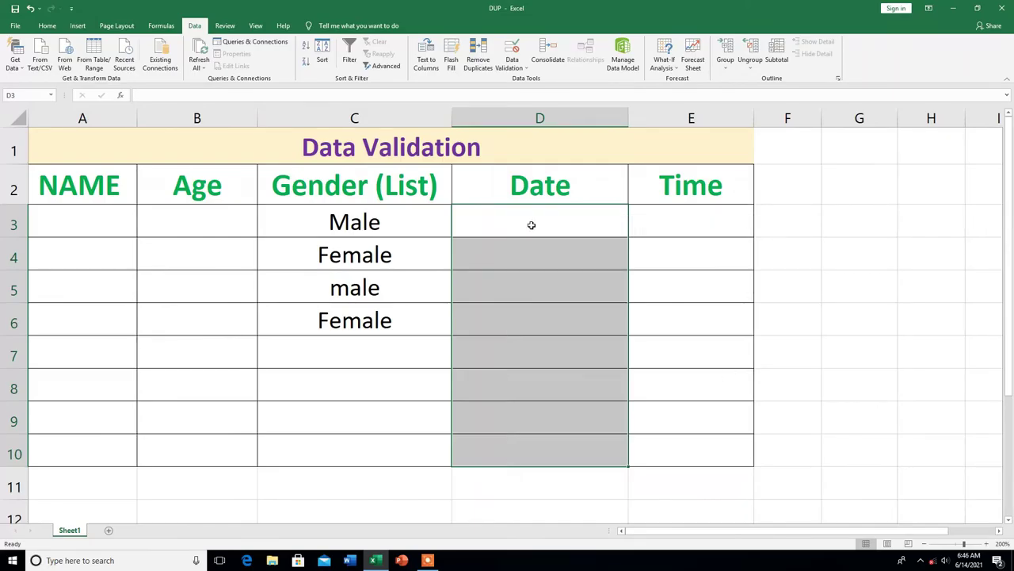
pyautogui.click(531, 225)
pyautogui.write('1/1/2021')
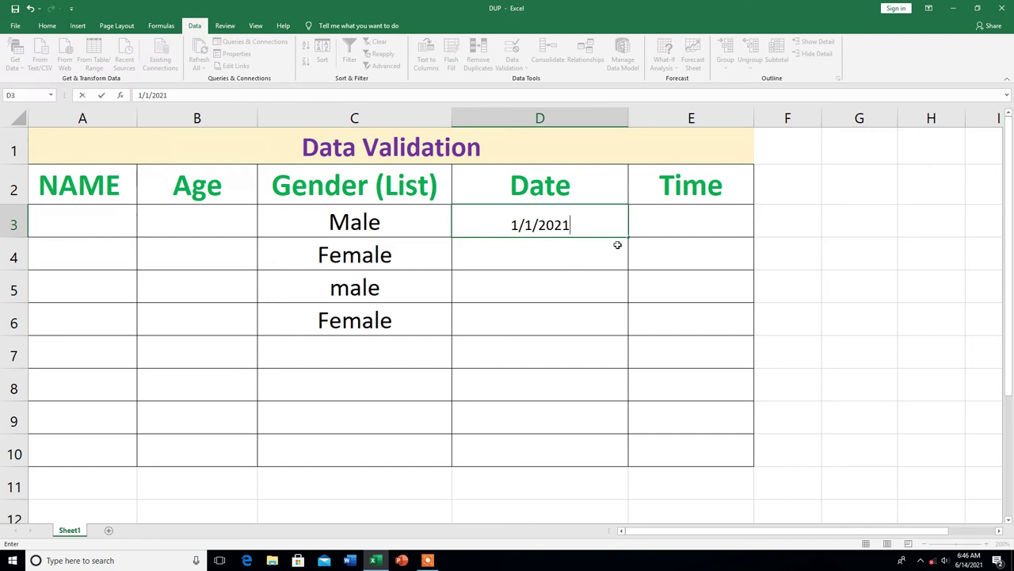
pyautogui.press('Return')
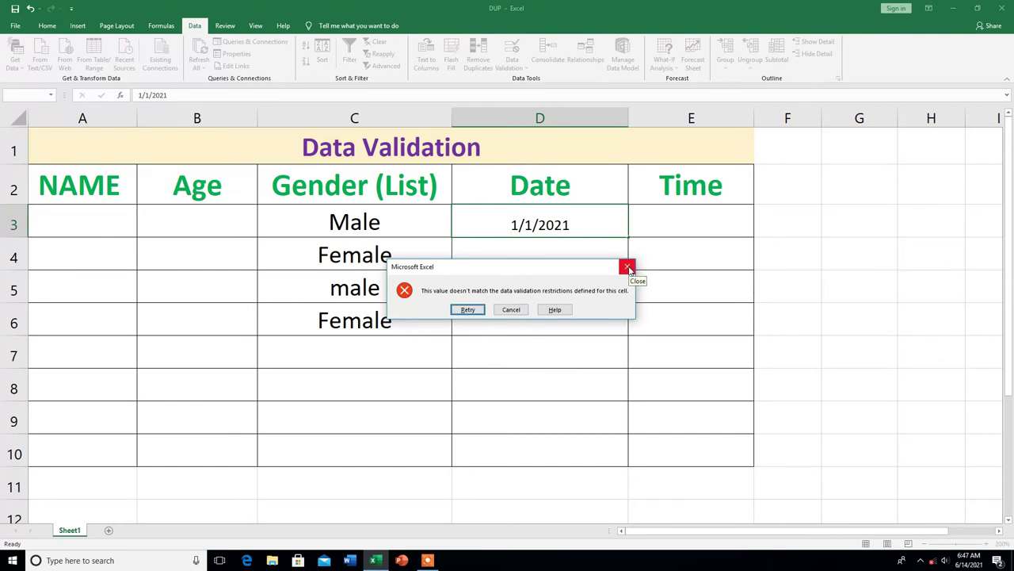
pyautogui.click(629, 270)
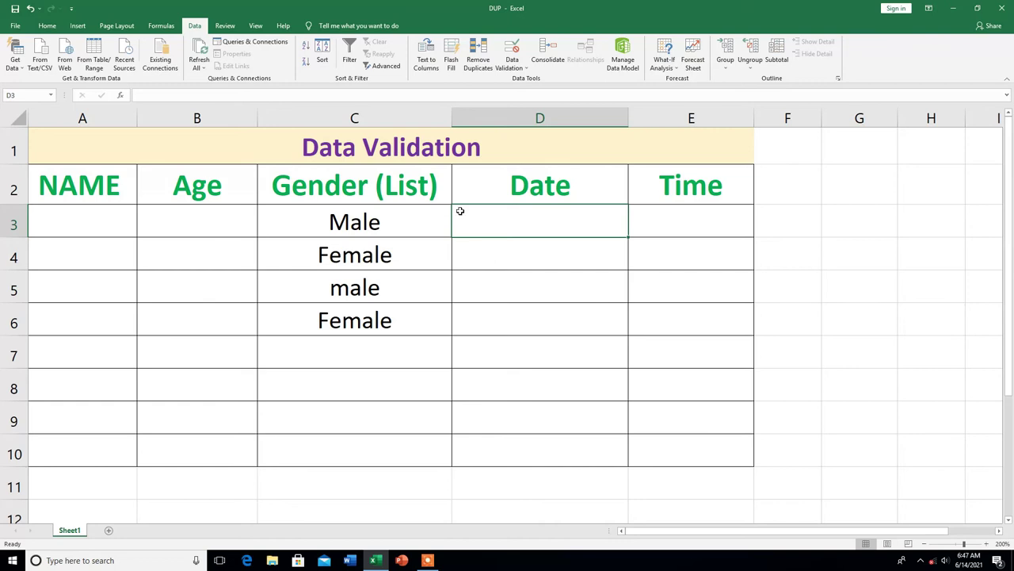
pyautogui.write('1/3/2021')
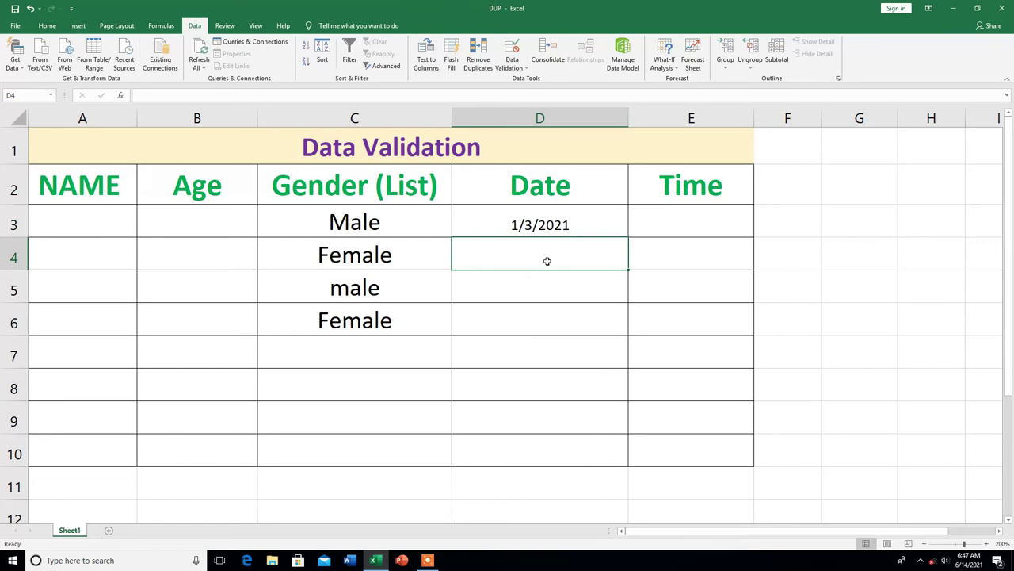
# Enter 1/5/2021 in D4, confirm 1/22/2021 is rejected in D5, then select E3:E10
pyautogui.write('1/5/2021')
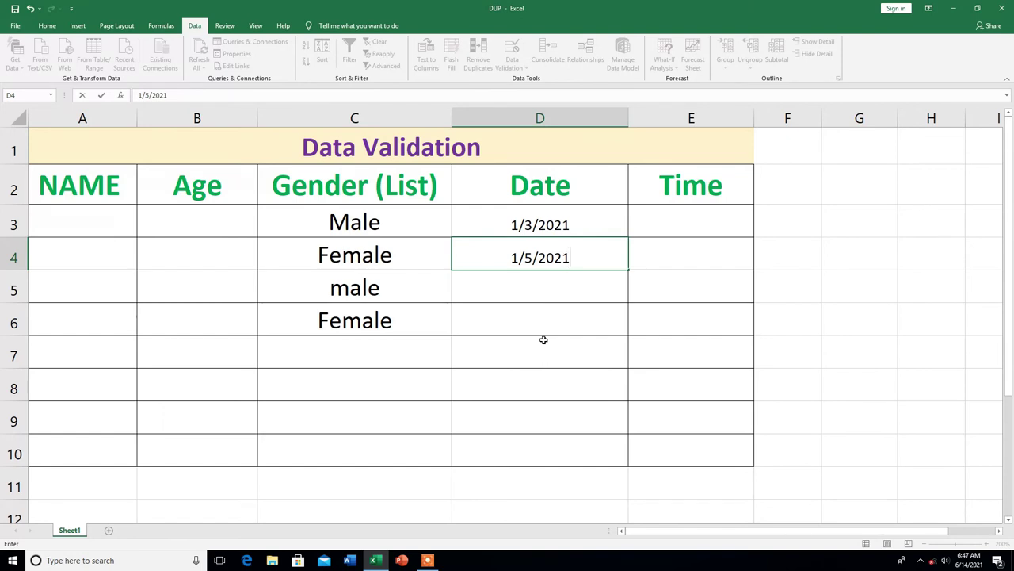
pyautogui.press('Return')
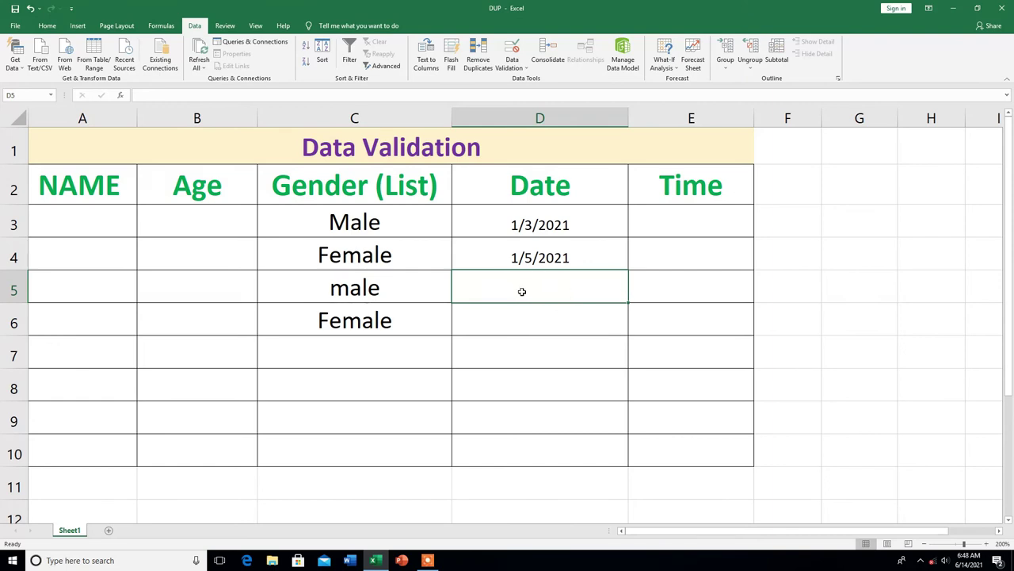
pyautogui.write('1/22/2021')
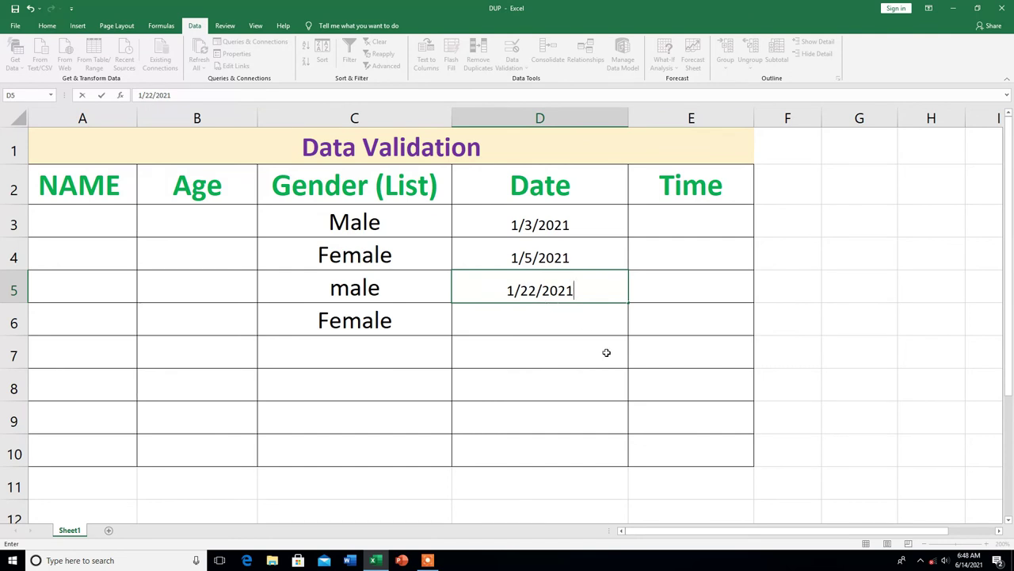
pyautogui.press('Return')
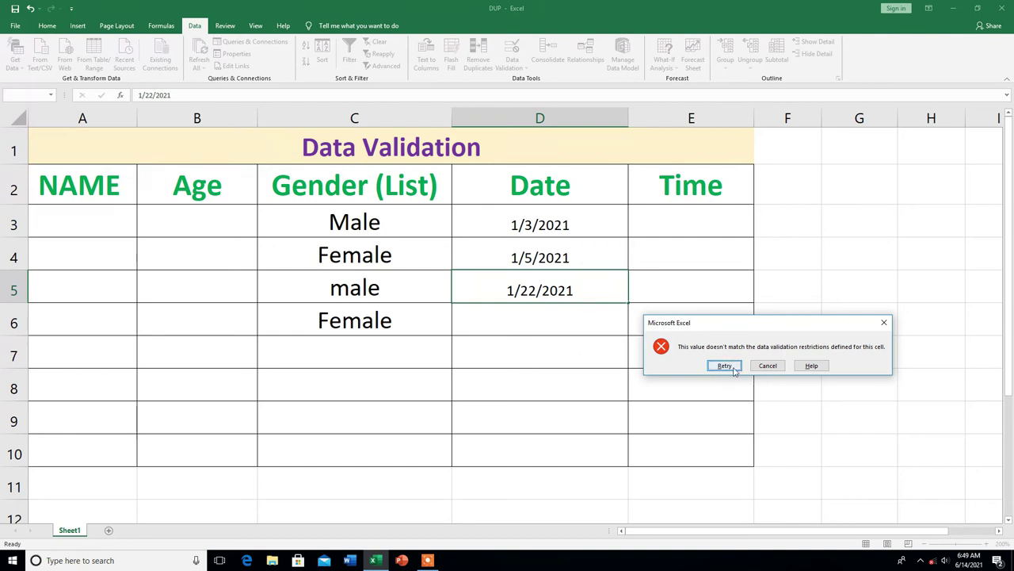
pyautogui.click(885, 323)
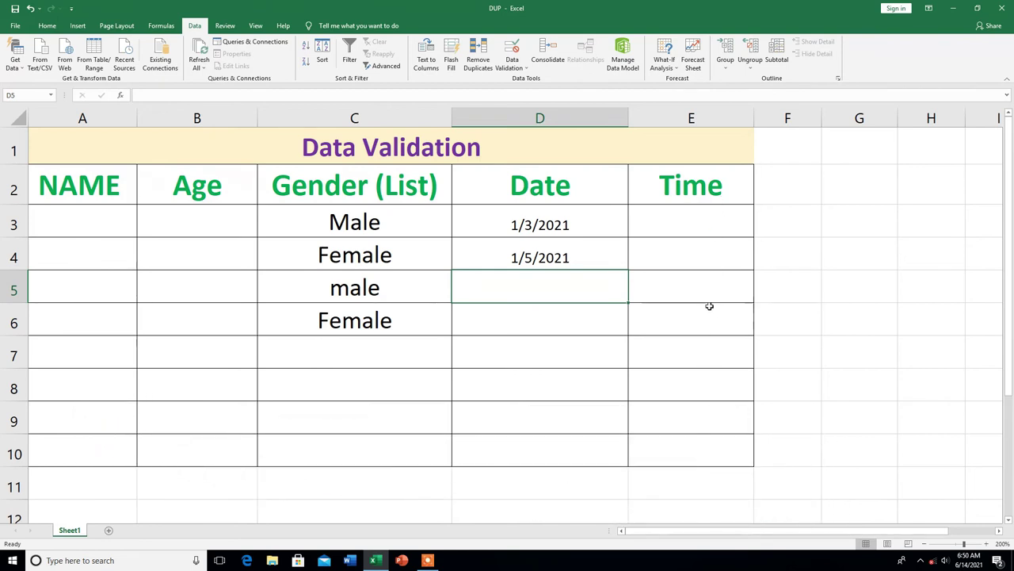
pyautogui.moveTo(693, 219); pyautogui.dragTo(711, 458)
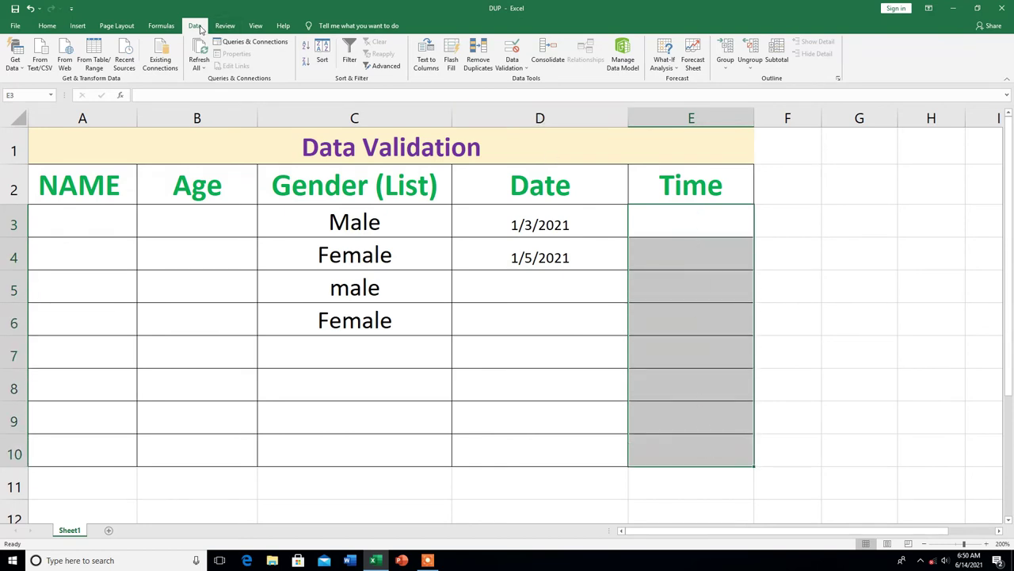
# Apply a Data Validation rule to E3:E10 allowing Time between 9 AM and 11 AM
pyautogui.click(511, 49)
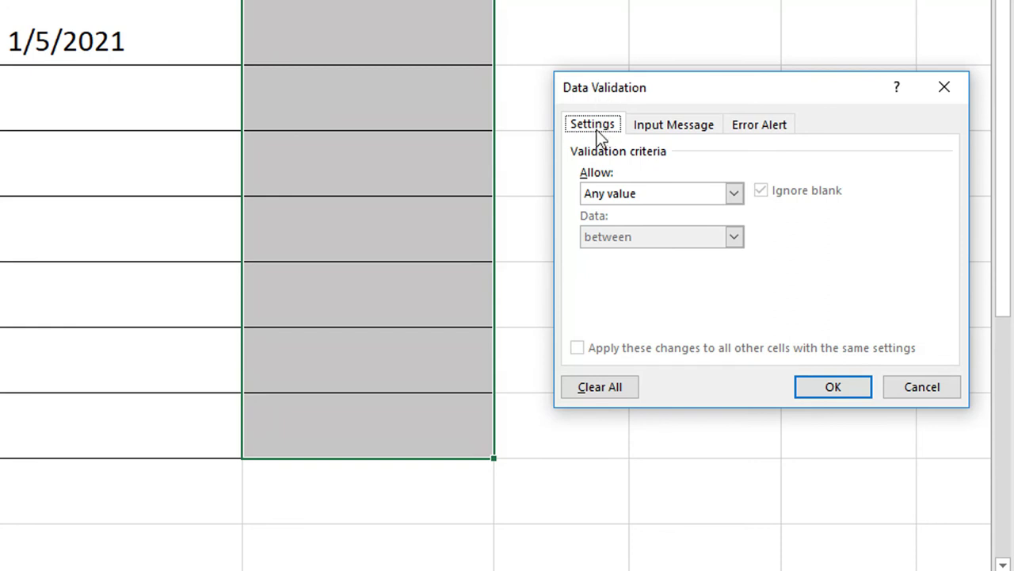
pyautogui.click(733, 194)
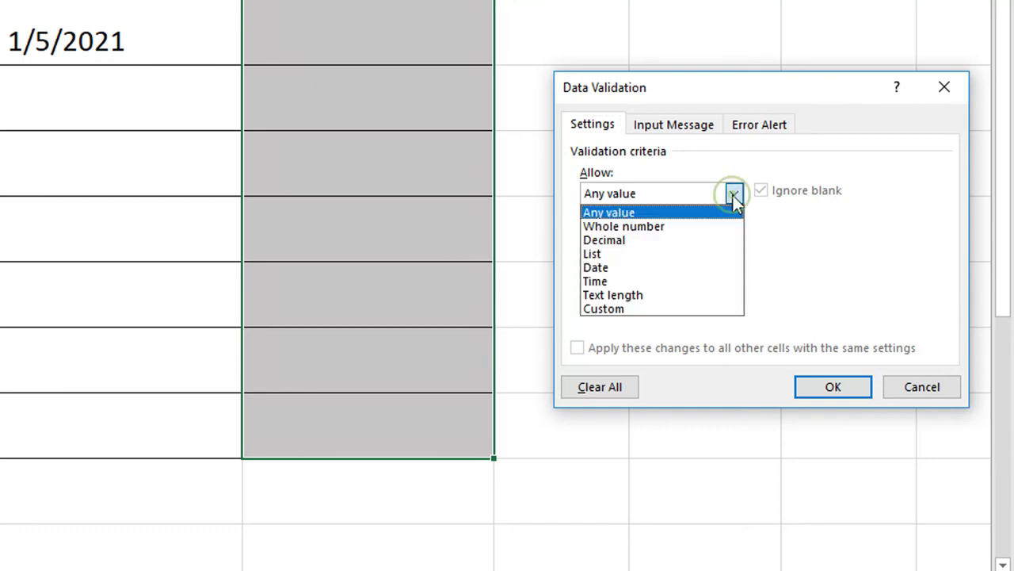
pyautogui.click(601, 283)
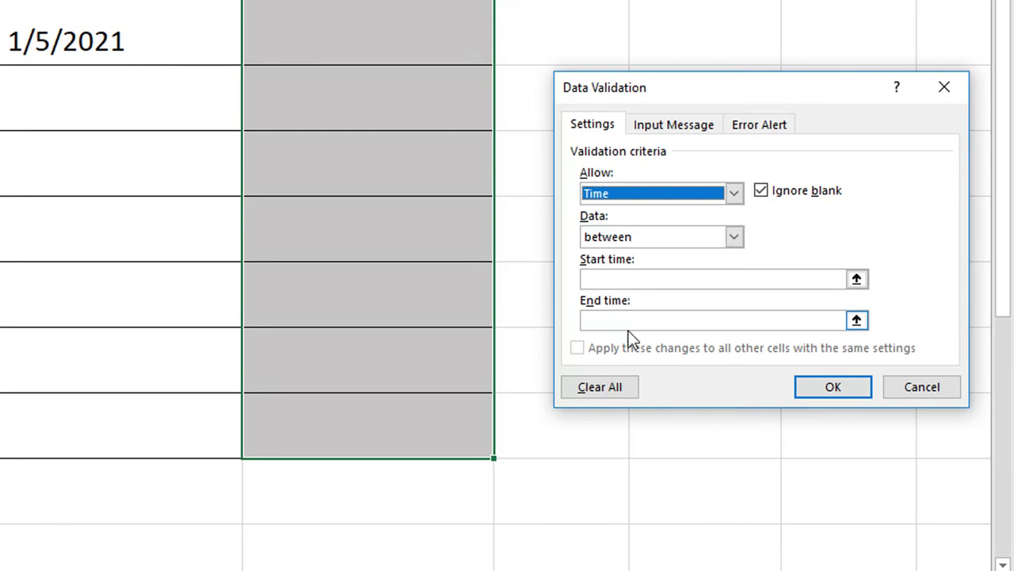
pyautogui.click(627, 279)
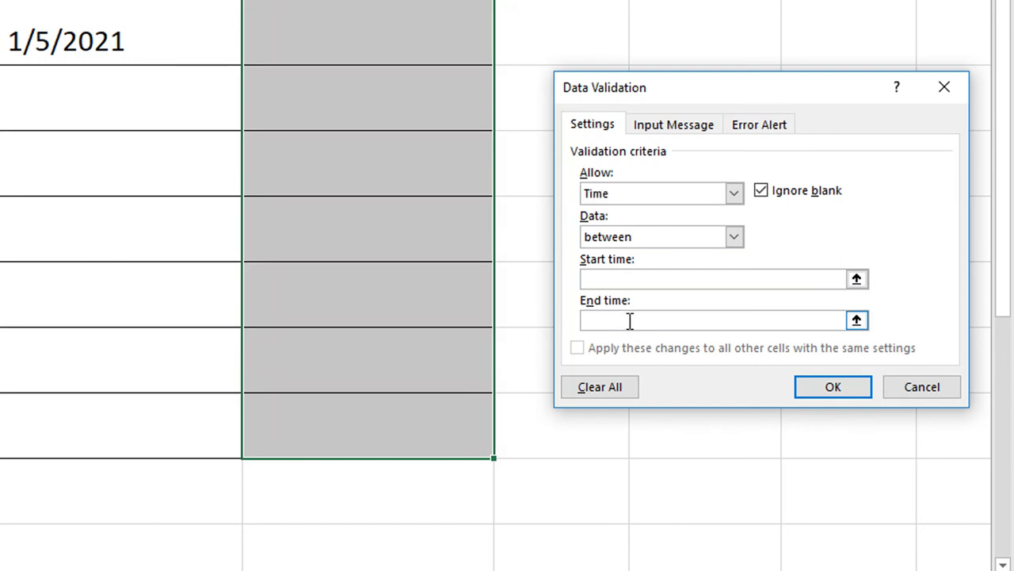
pyautogui.write('9 AM')
pyautogui.click(621, 320)
pyautogui.write('11 AM')
pyautogui.click(828, 388)
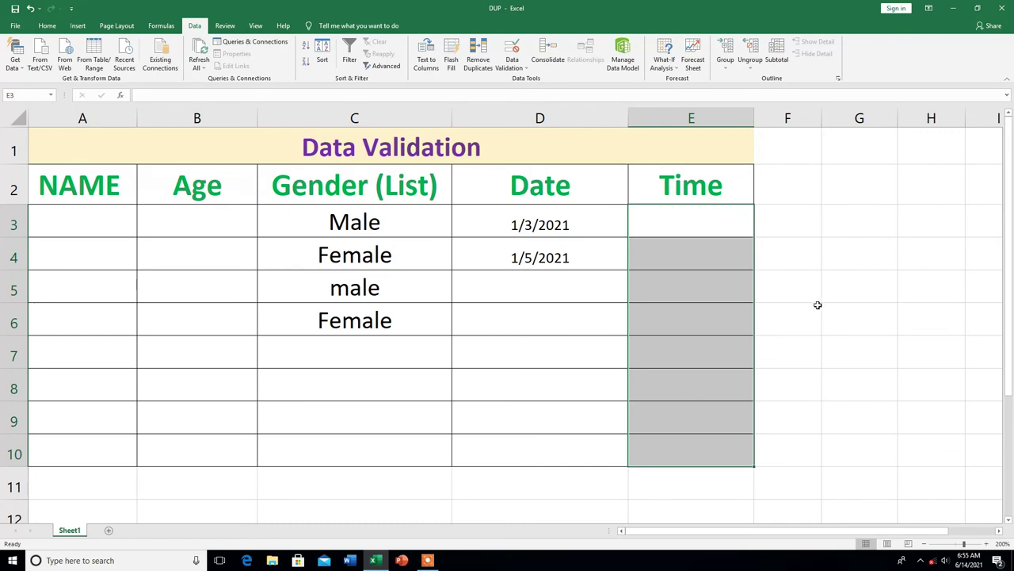
# Enter 9 AM in E3, then test 8 AM in E4 and move the error alert aside
pyautogui.hotkey('shift', 'Up')
pyautogui.hotkey('shift', 'Up')
pyautogui.hotkey('shift', 'Up')
pyautogui.click(672, 227)
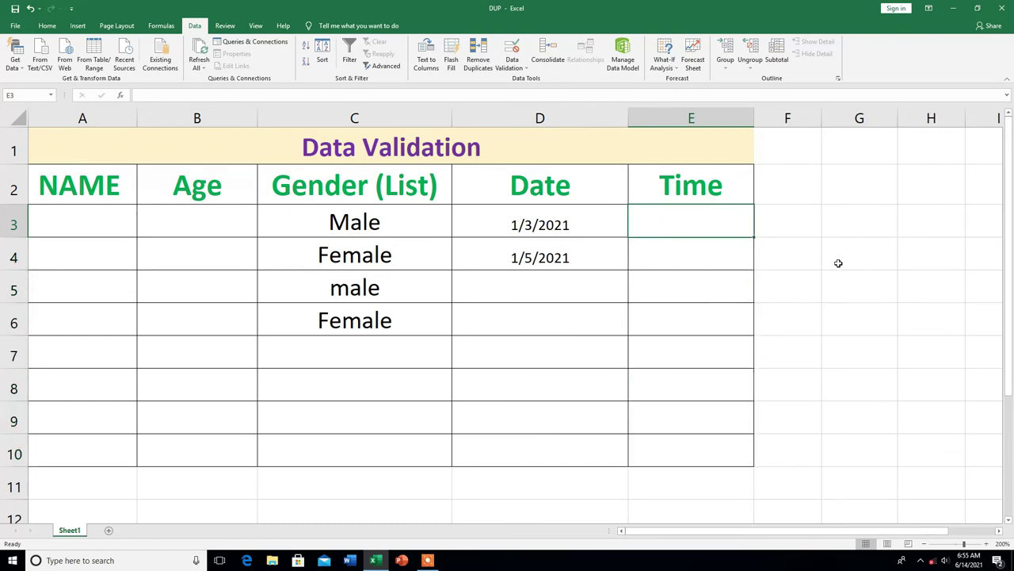
pyautogui.write('9 AM')
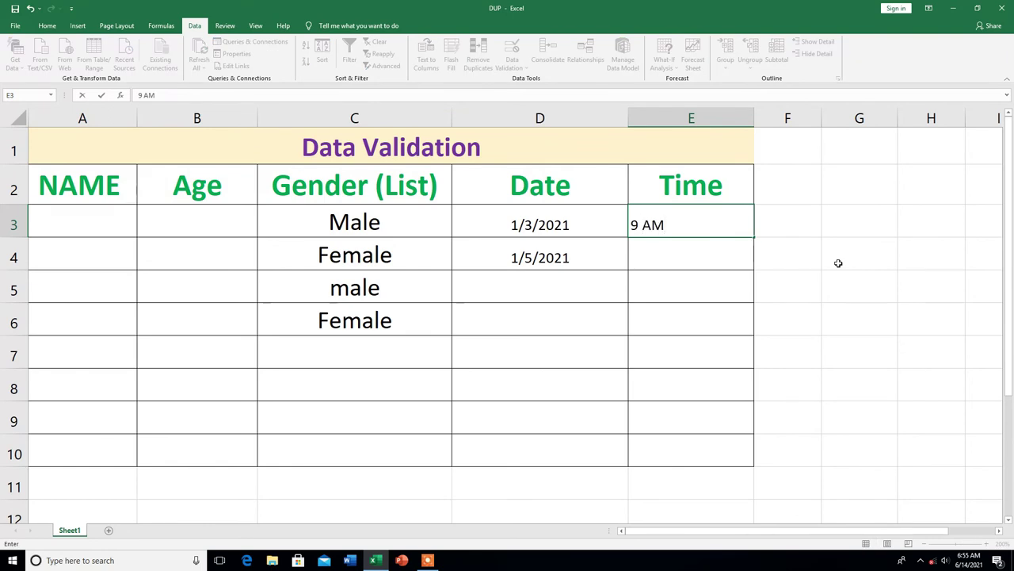
pyautogui.press('Return')
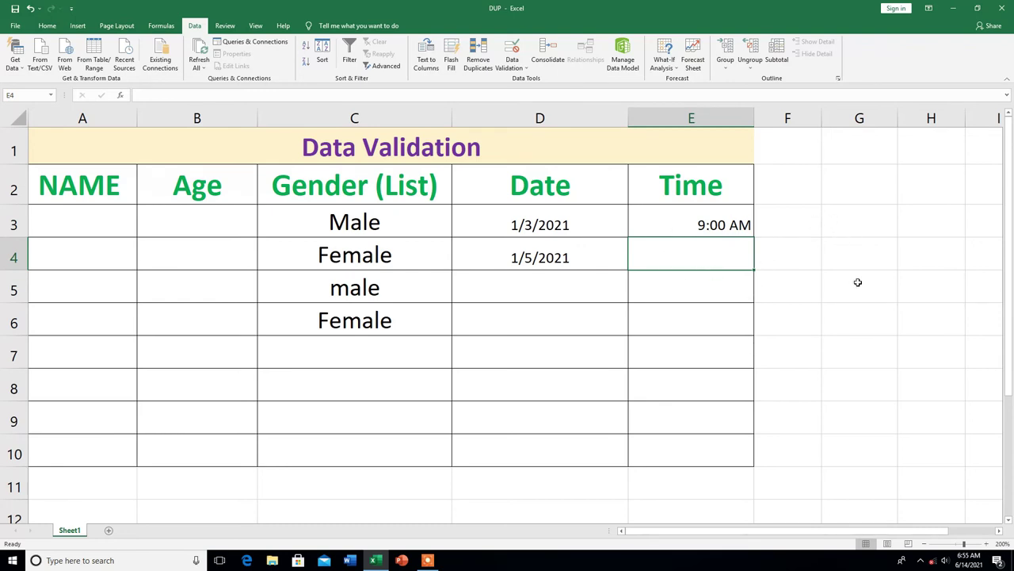
pyautogui.write('8 AM')
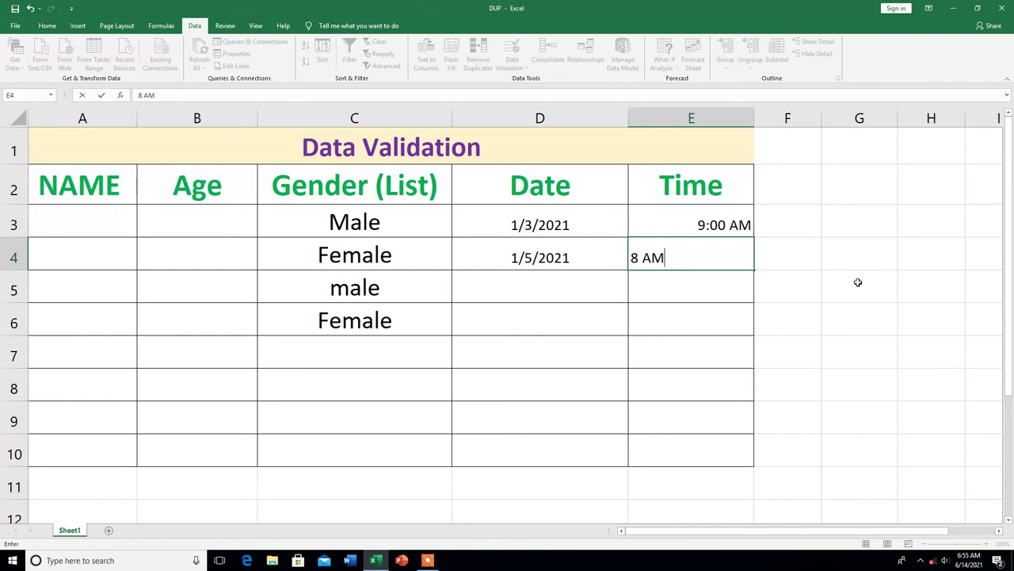
pyautogui.press('Return')
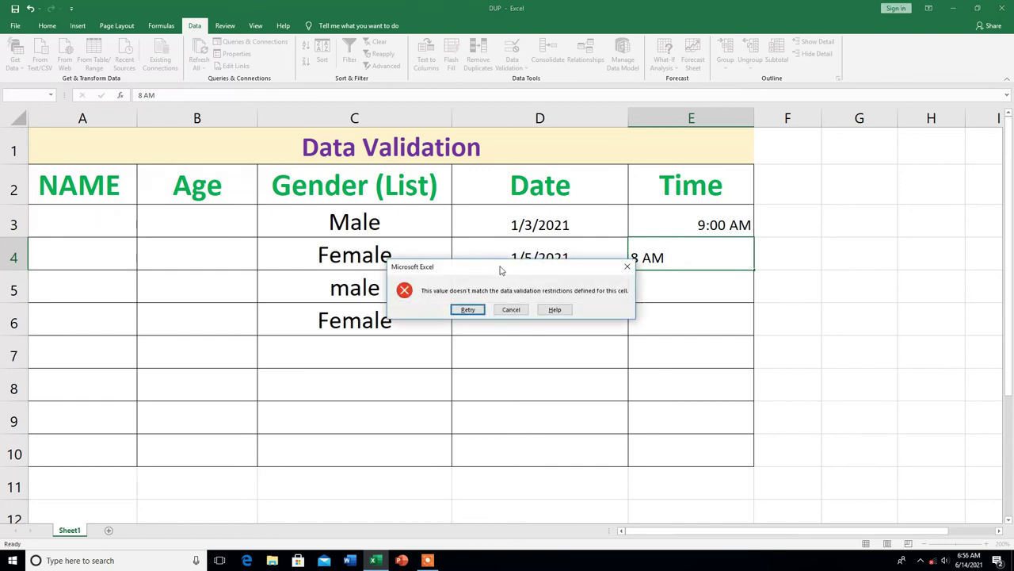
pyautogui.moveTo(509, 274); pyautogui.dragTo(840, 358)
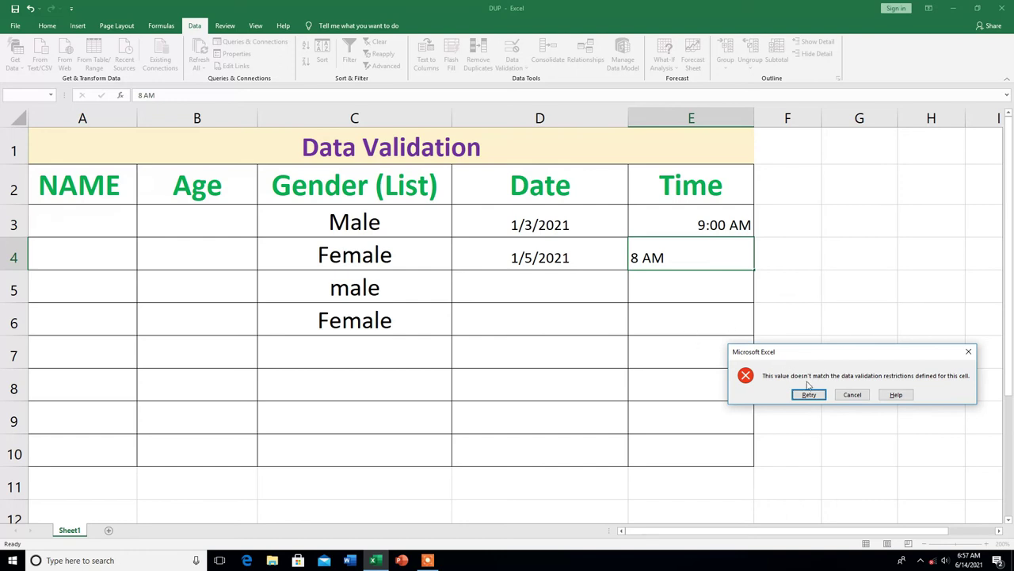
# Cancel the rejected 8 AM and enter 10 AM in E4 and 11 AM in E5
pyautogui.click(854, 397)
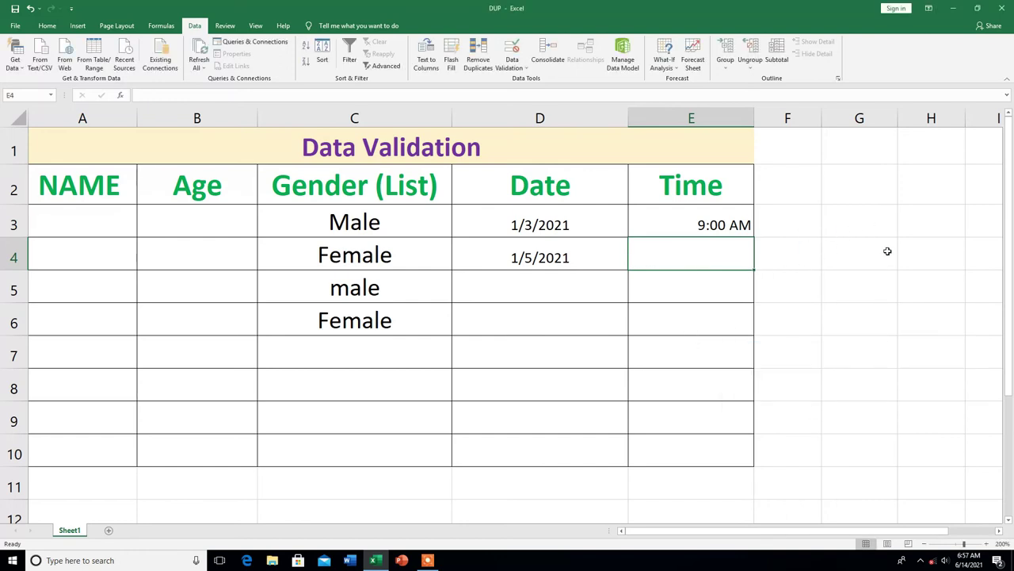
pyautogui.write('10 AM')
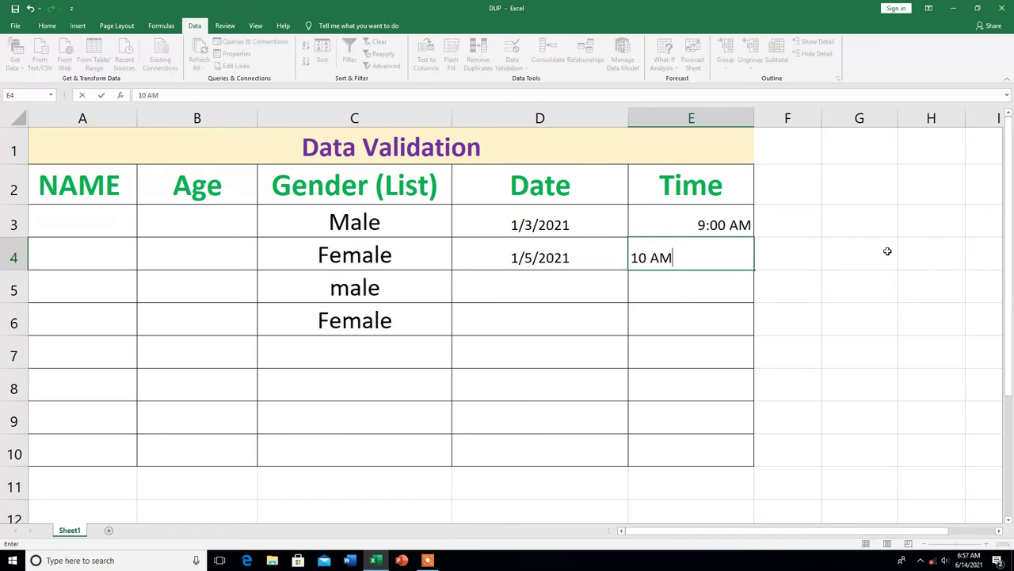
pyautogui.press('Return')
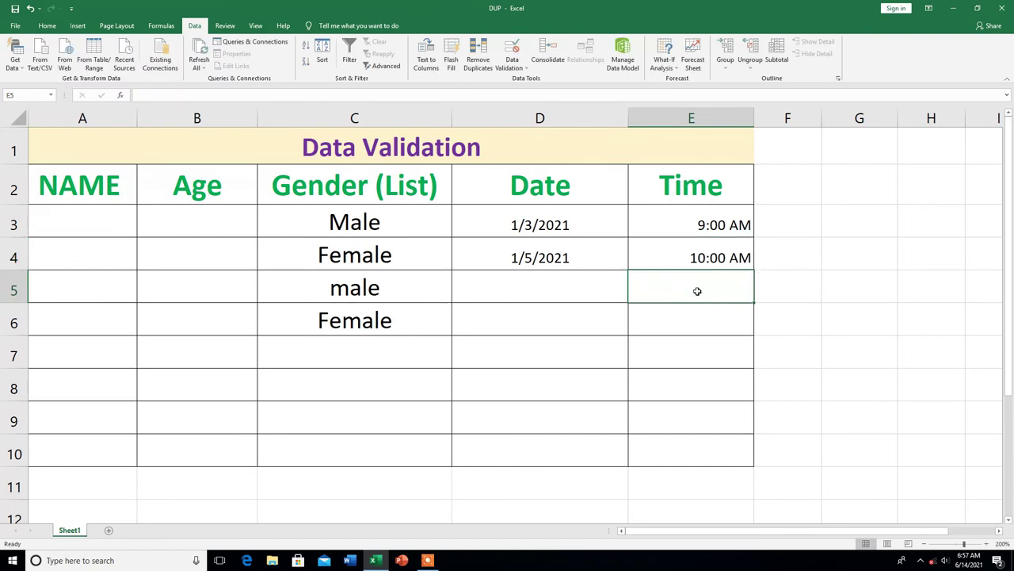
pyautogui.write('11 ')
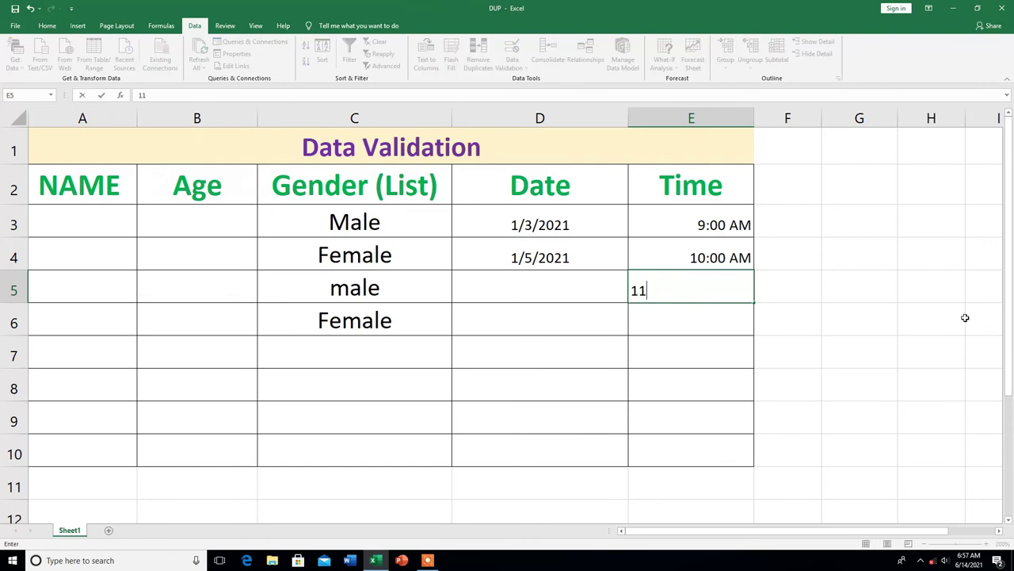
pyautogui.write('AM')
pyautogui.press('Return')
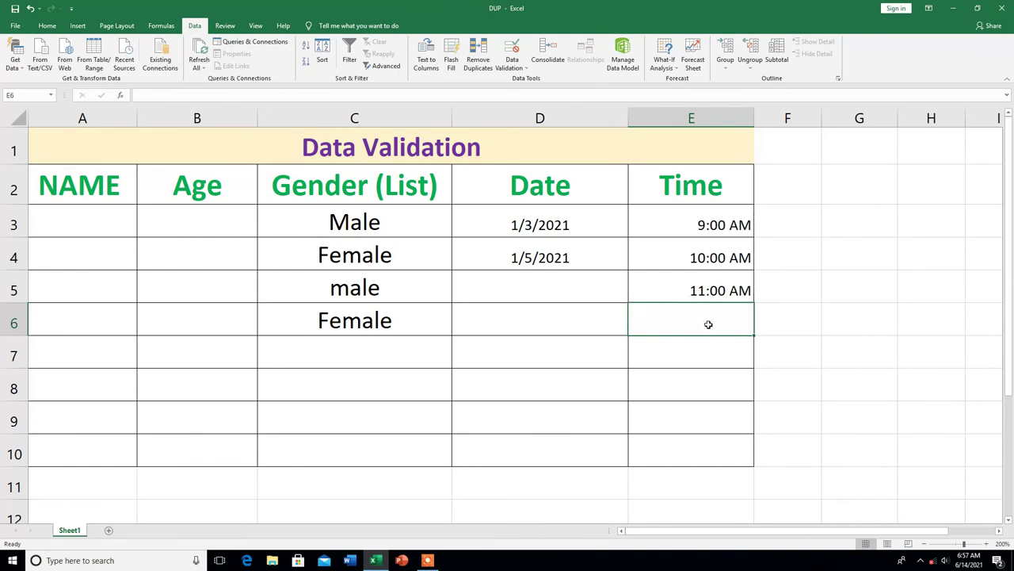
# Test 11:20 AM in E6 and move the resulting validation error aside
pyautogui.write('11:20 AM')
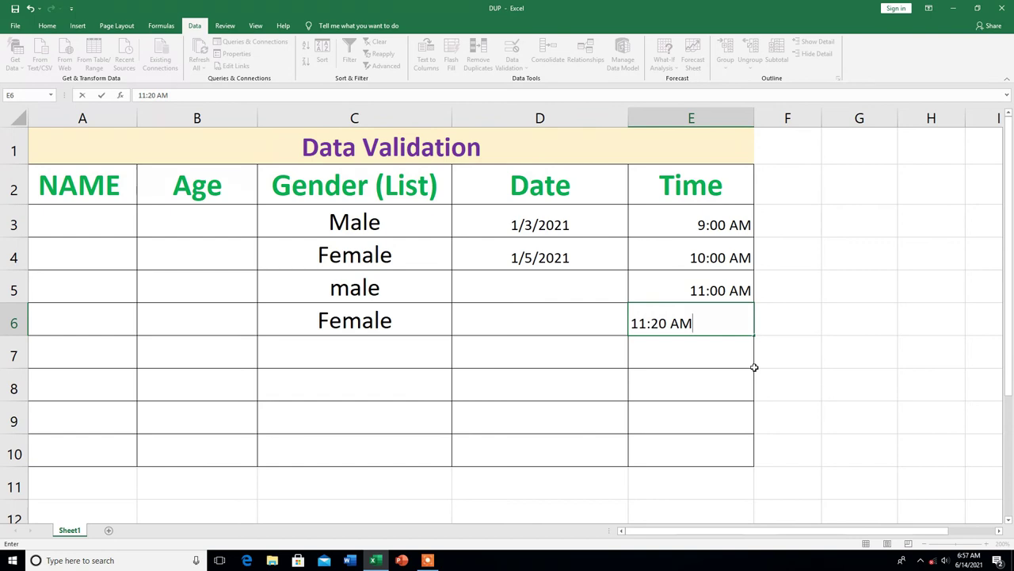
pyautogui.press('Return')
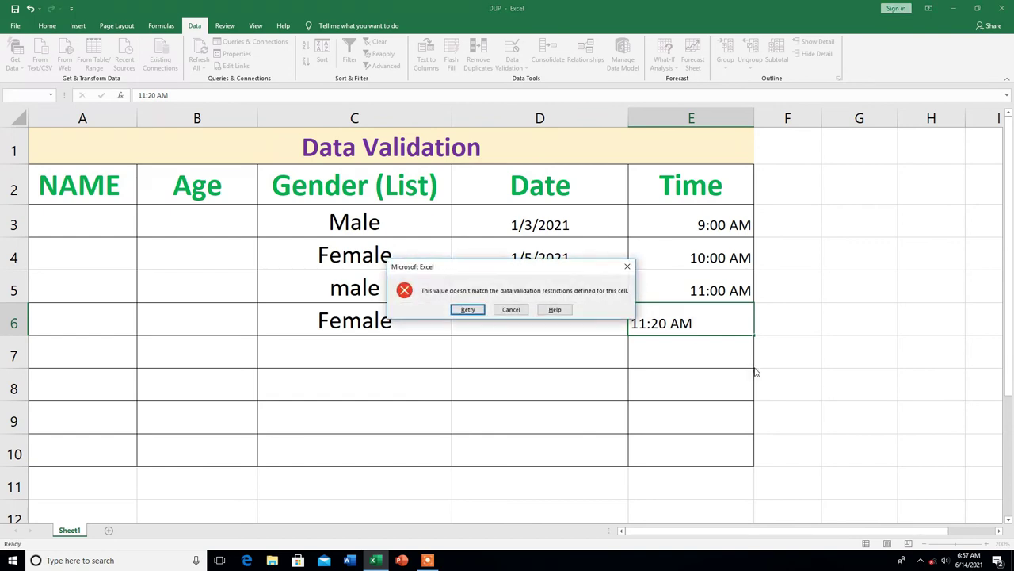
pyautogui.moveTo(512, 268)
pyautogui.mouseDown()
pyautogui.moveTo(539, 353)
pyautogui.moveTo(808, 394)
pyautogui.moveTo(864, 366)
pyautogui.mouseUp()
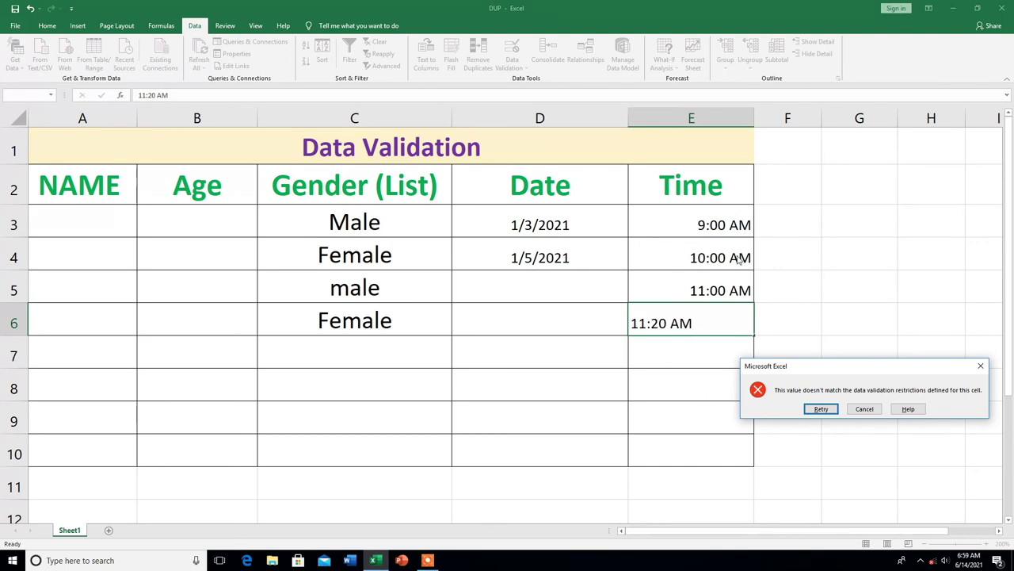
# Dismiss the validation error and clear the Gender, Date and Time entries in C3:E6
pyautogui.click(981, 365)
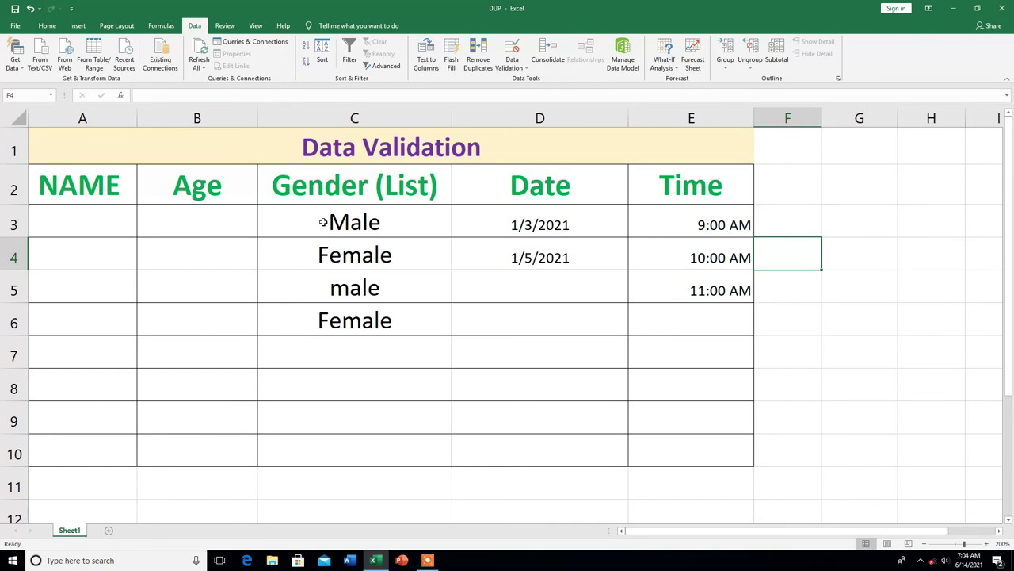
pyautogui.moveTo(322, 222); pyautogui.dragTo(659, 325)
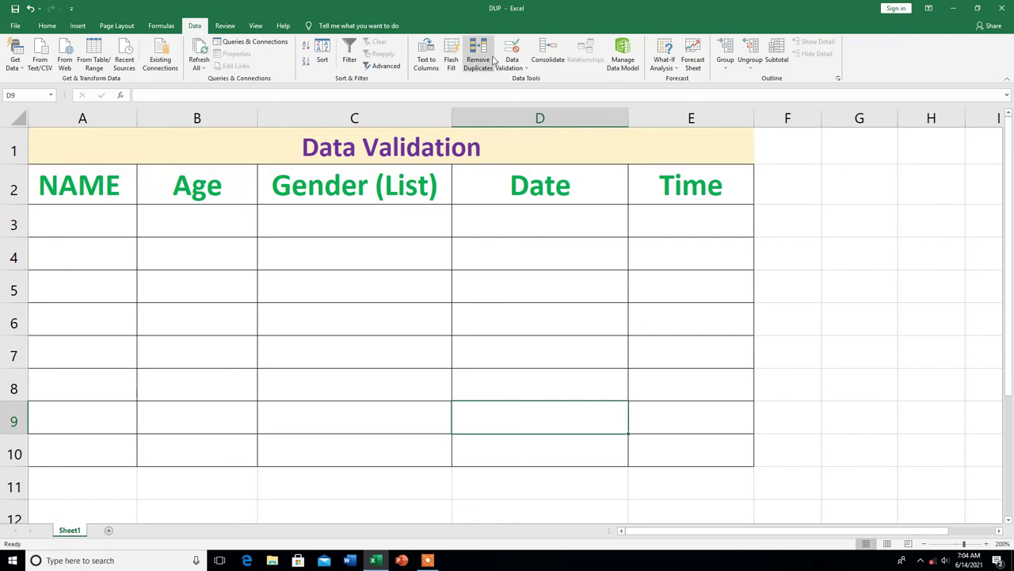
# Allow only whole numbers from 18 to 100 in the Age cells B3:B10
pyautogui.click(511, 51)
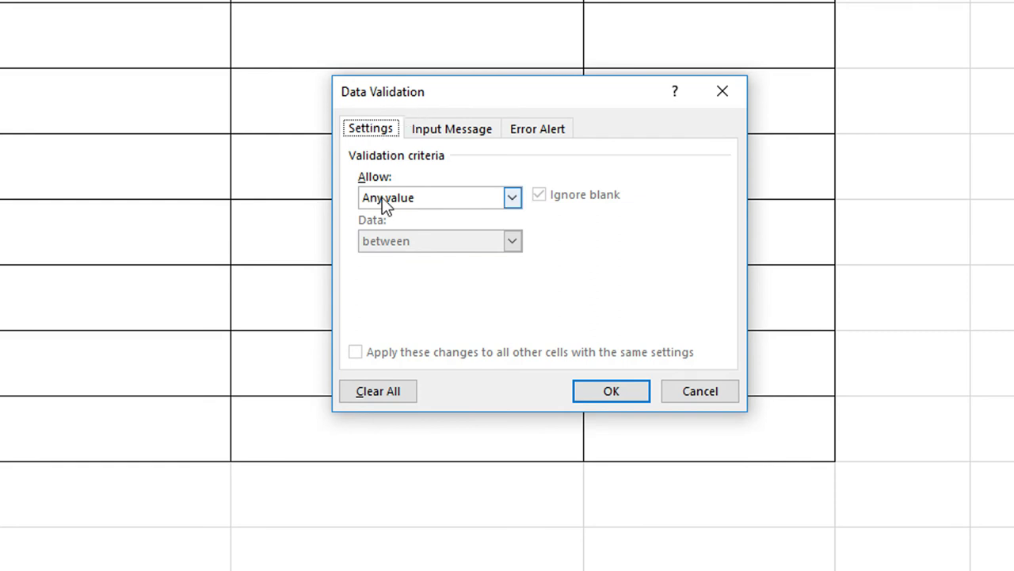
pyautogui.click(512, 197)
pyautogui.click(407, 230)
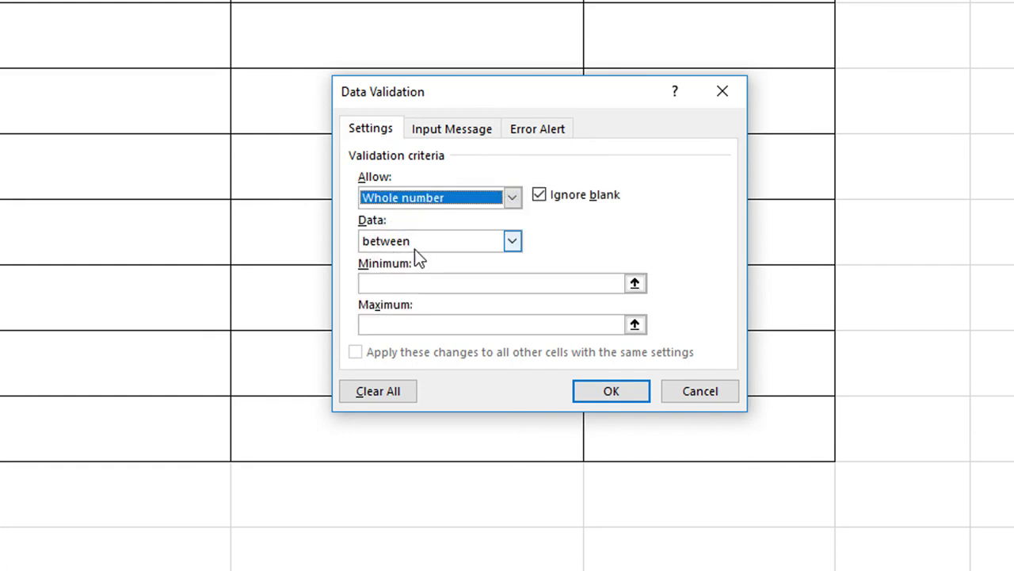
pyautogui.click(389, 283)
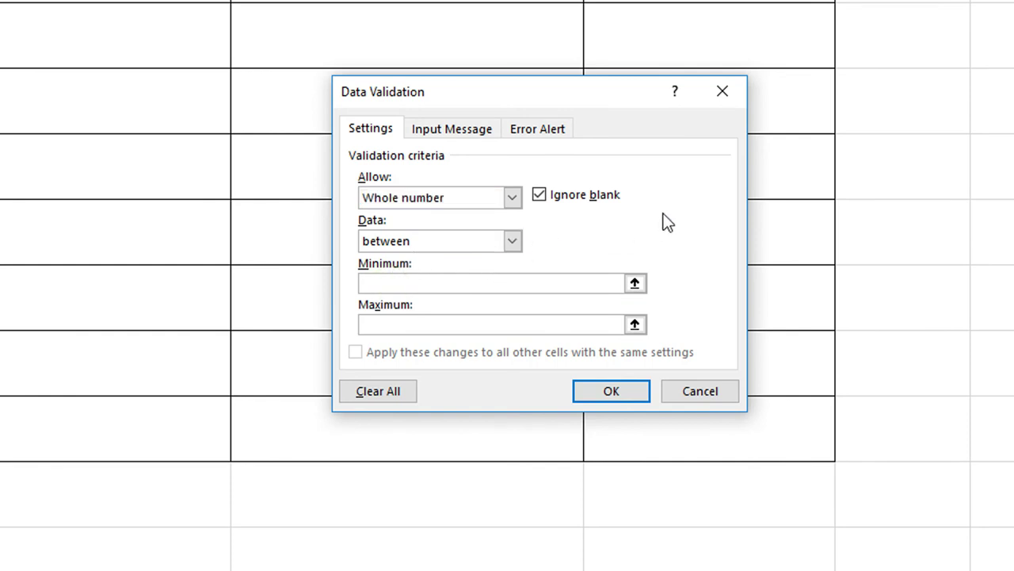
pyautogui.write('18')
pyautogui.click(486, 325)
pyautogui.write('00')
pyautogui.click(609, 395)
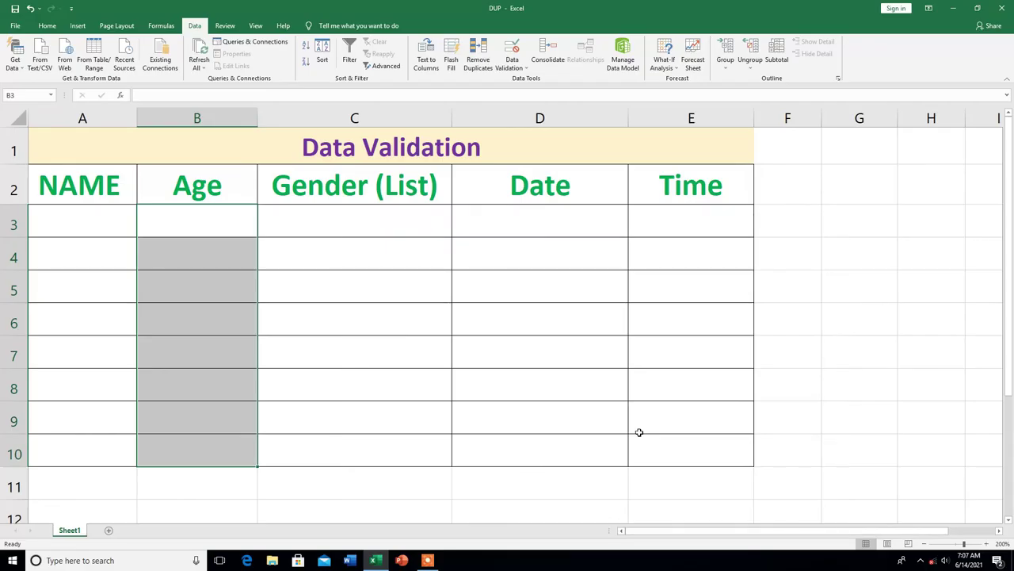
pyautogui.click(210, 225)
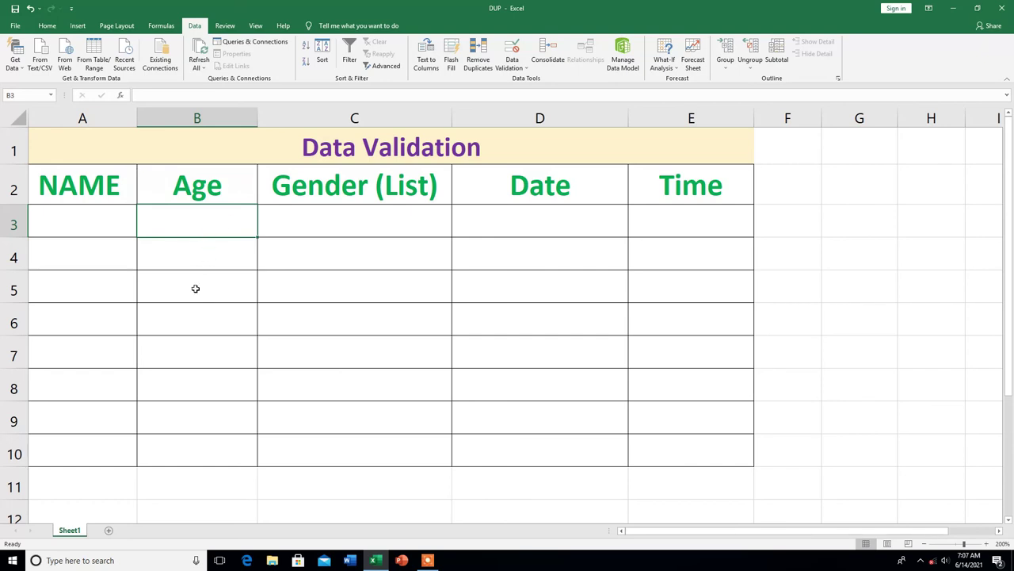
pyautogui.write('17')
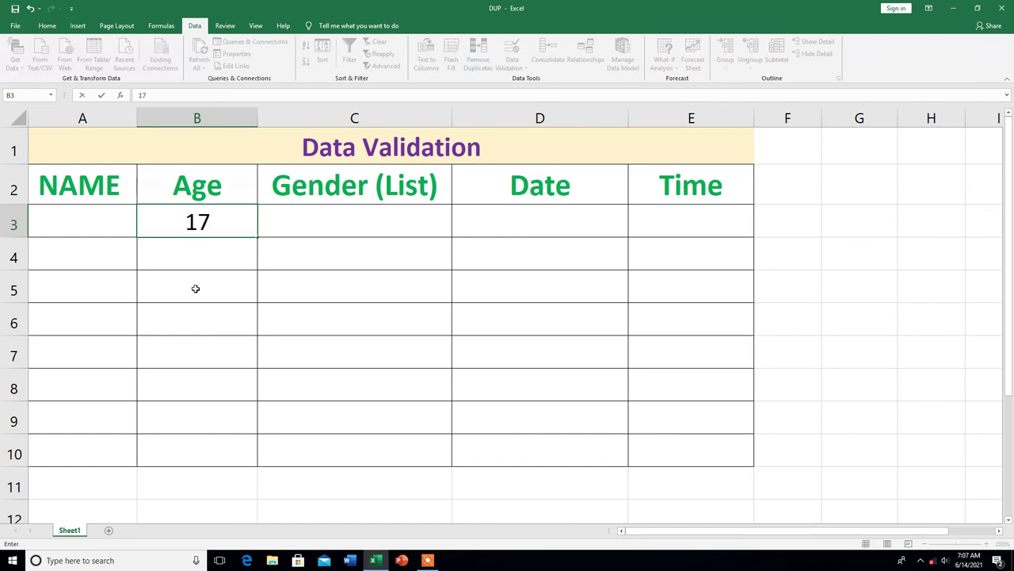
pyautogui.press('Return')
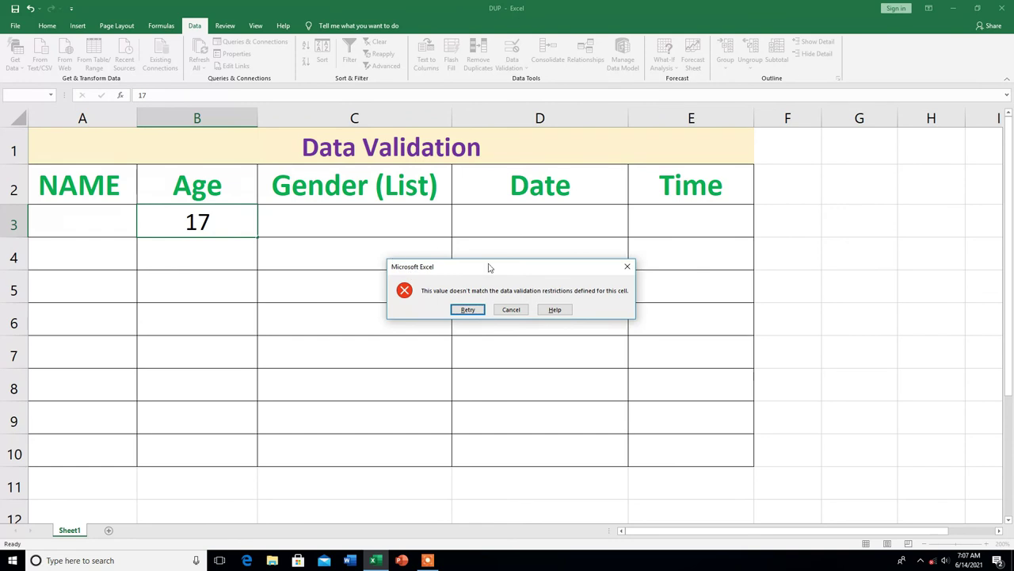
pyautogui.click(627, 267)
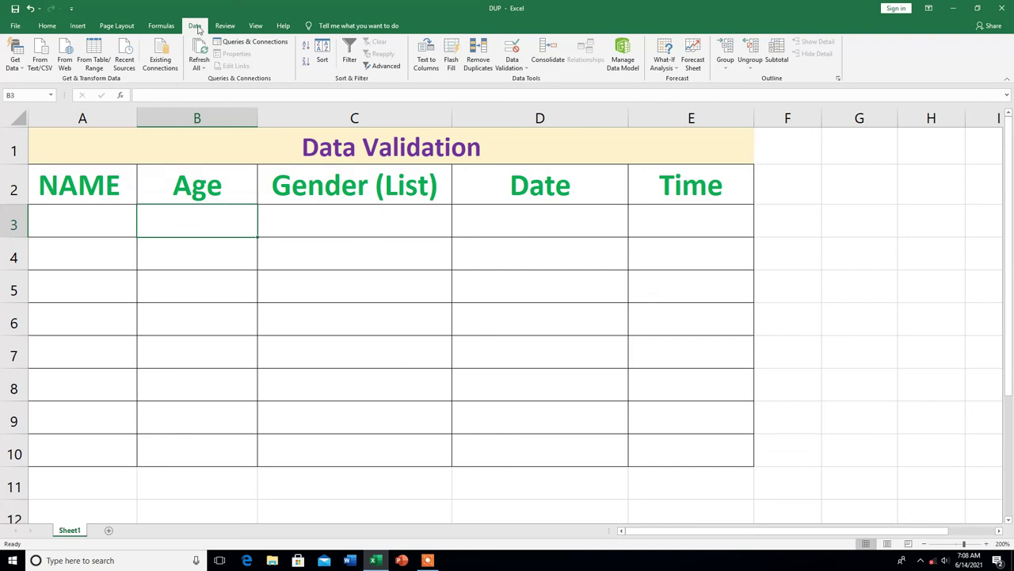
# Add an input message titled INFORMATION with the prompt ENTER AGE to the Age cells
pyautogui.click(514, 54)
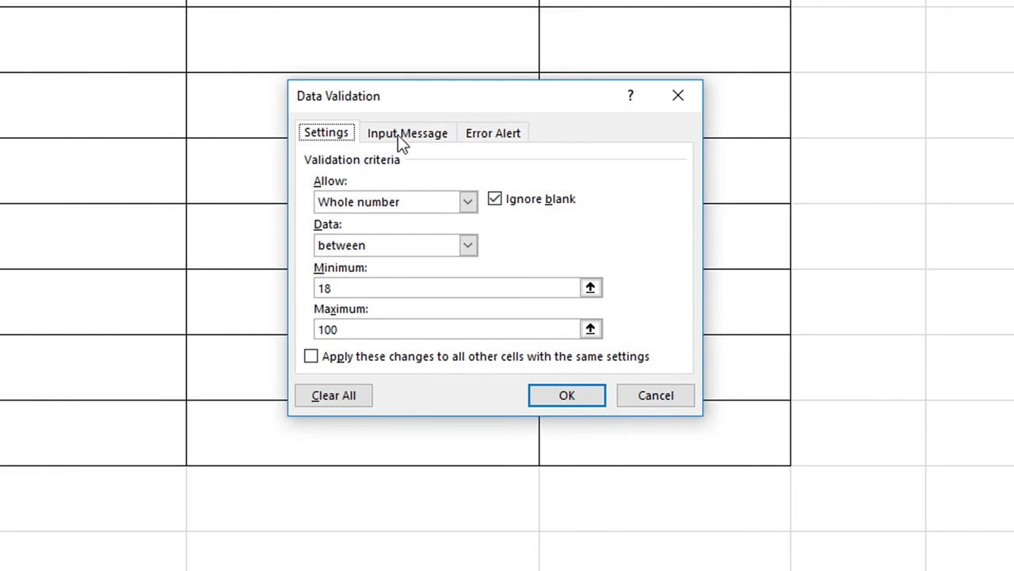
pyautogui.click(404, 135)
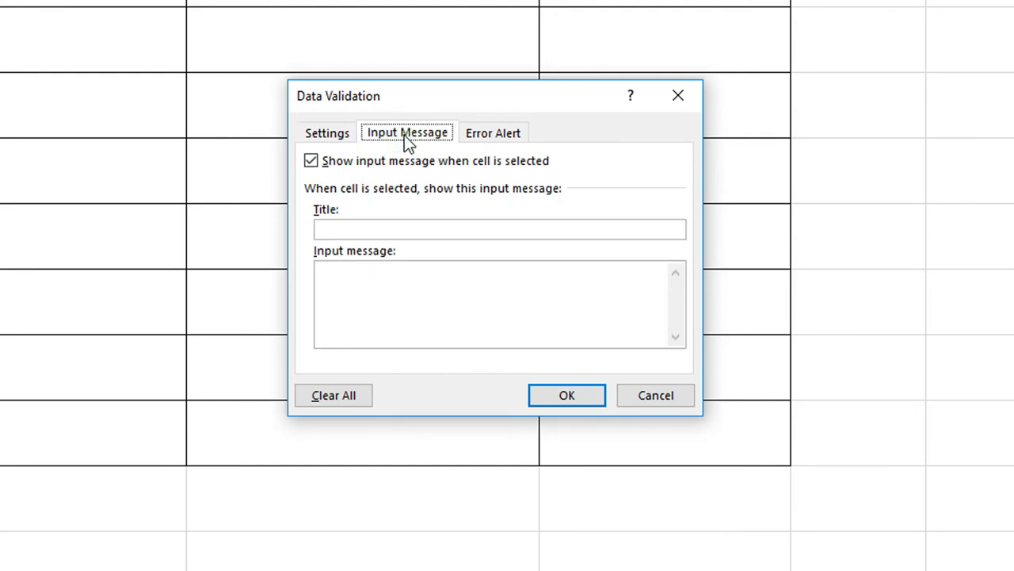
pyautogui.click(349, 229)
pyautogui.write('INFORMATION')
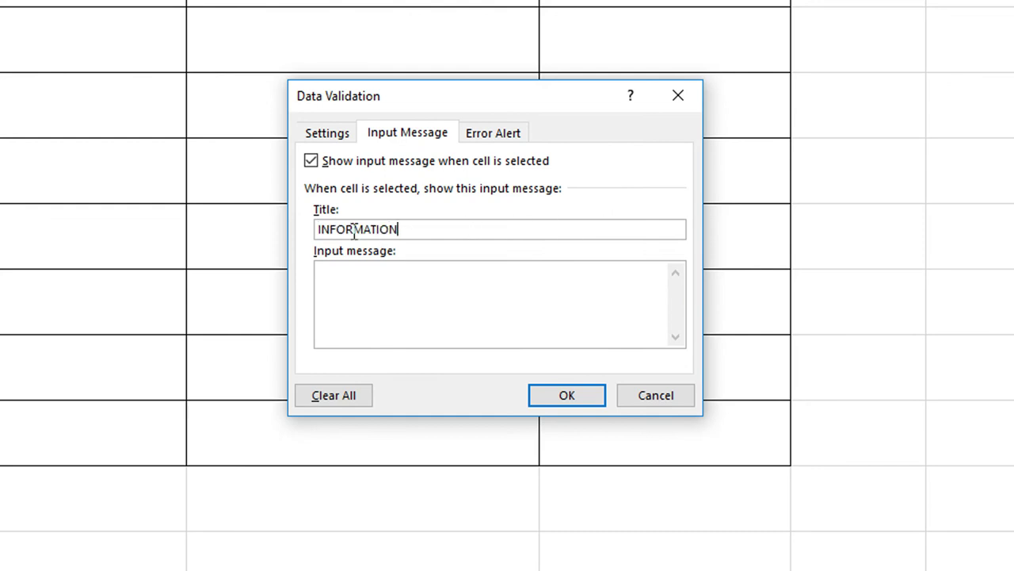
pyautogui.click(375, 279)
pyautogui.write('ENTER AGE')
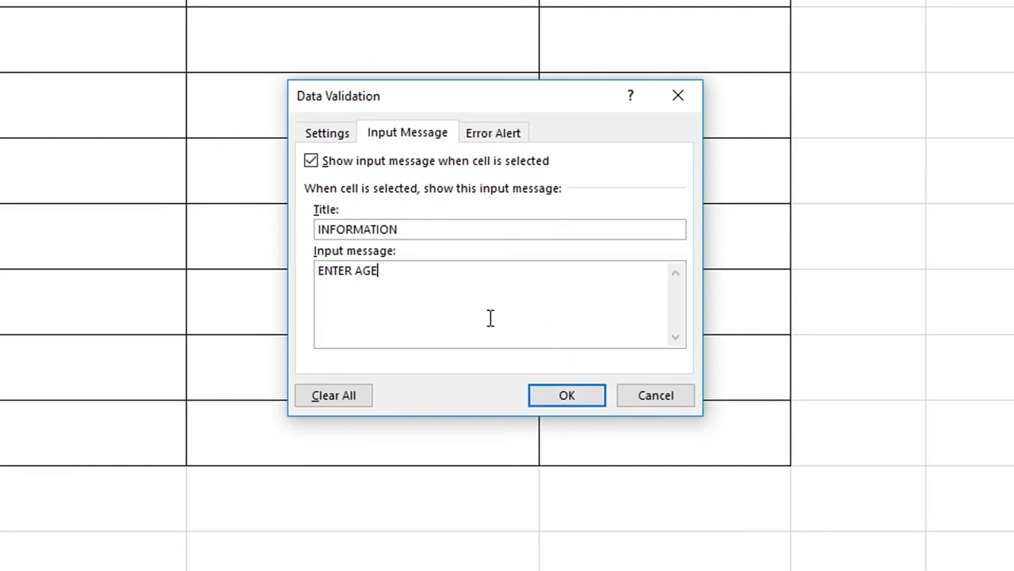
pyautogui.click(565, 397)
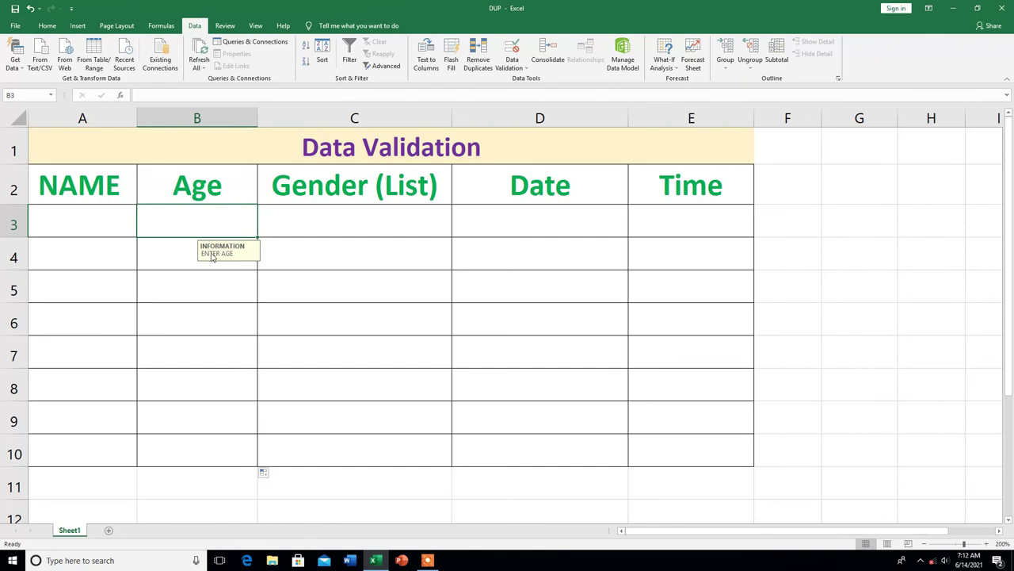
pyautogui.click(180, 256)
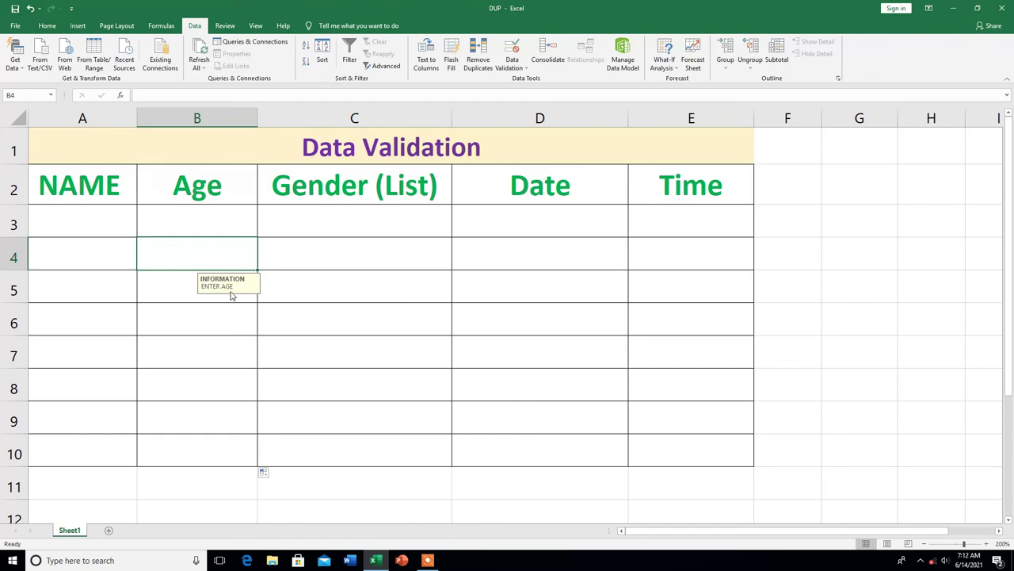
pyautogui.click(175, 292)
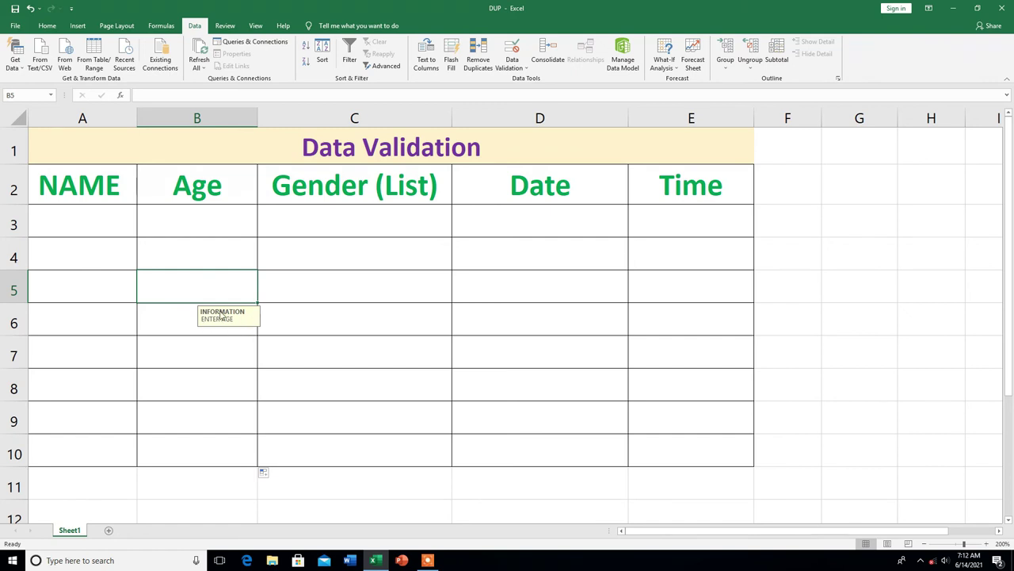
pyautogui.click(175, 319)
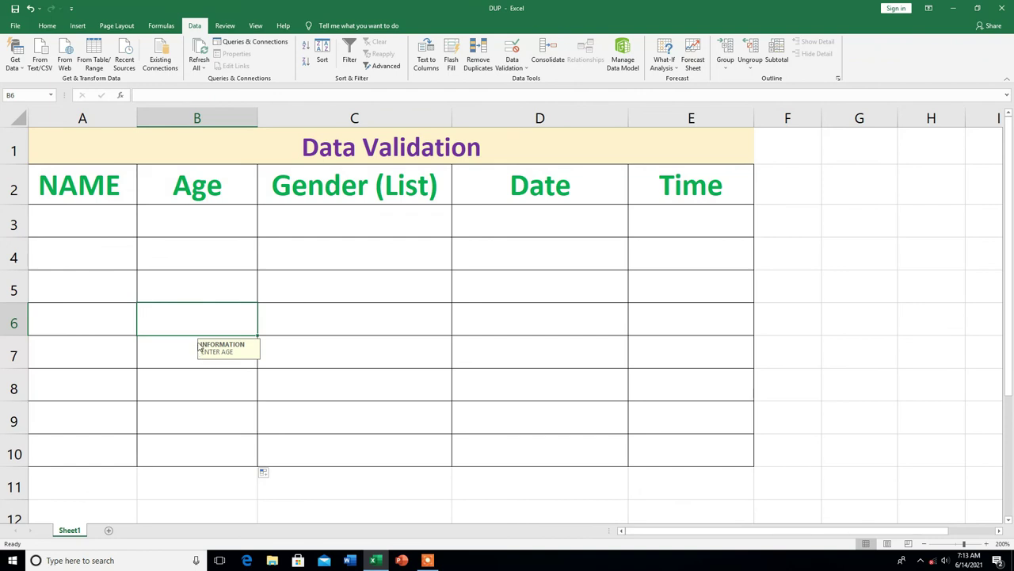
pyautogui.press('Up')
pyautogui.press('Up')
pyautogui.press('Up')
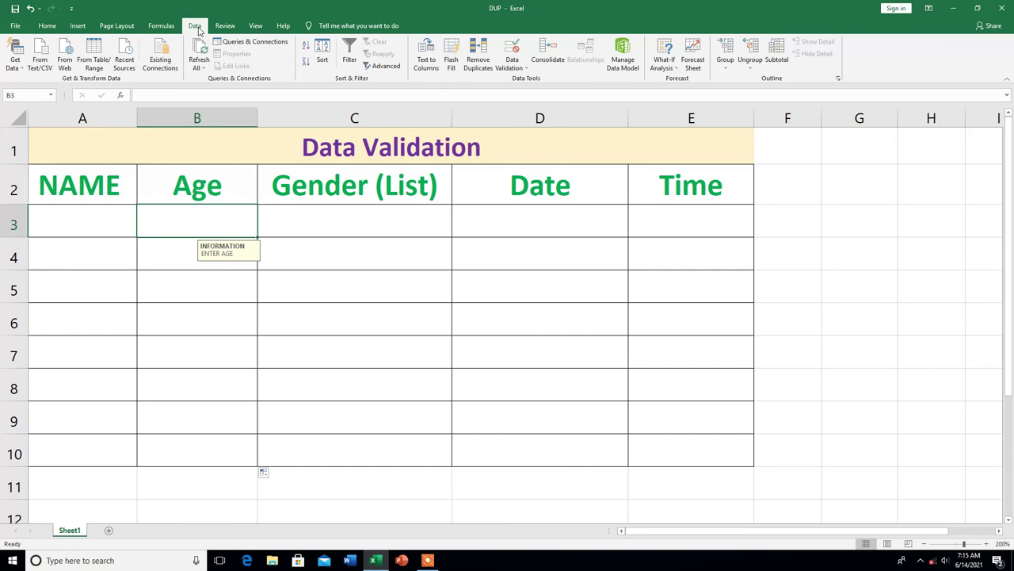
# Set the Age error alert title to INVALID DATA and message to INSERT CORRECT AGE, keeping Stop style
pyautogui.click(515, 50)
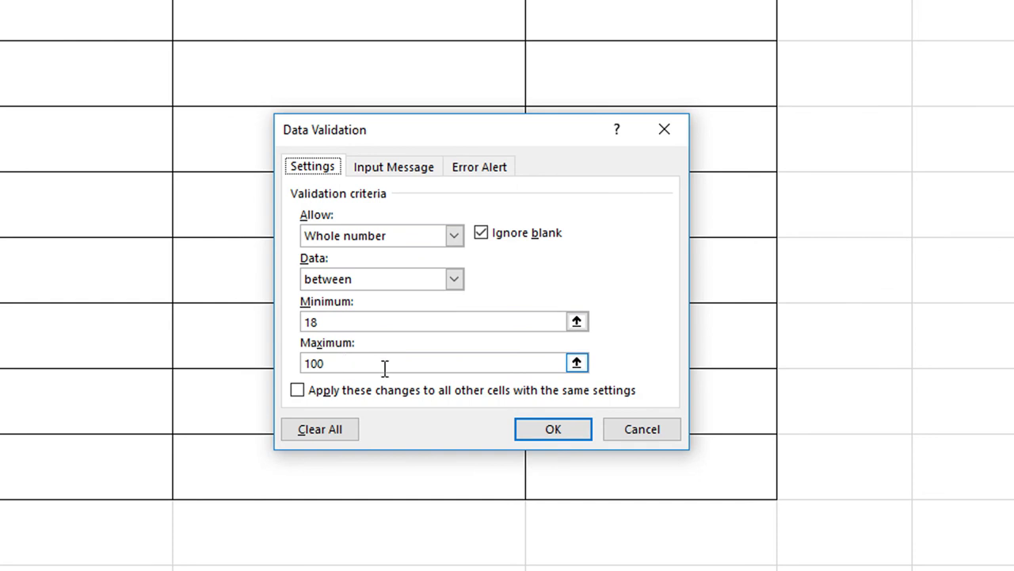
pyautogui.click(394, 170)
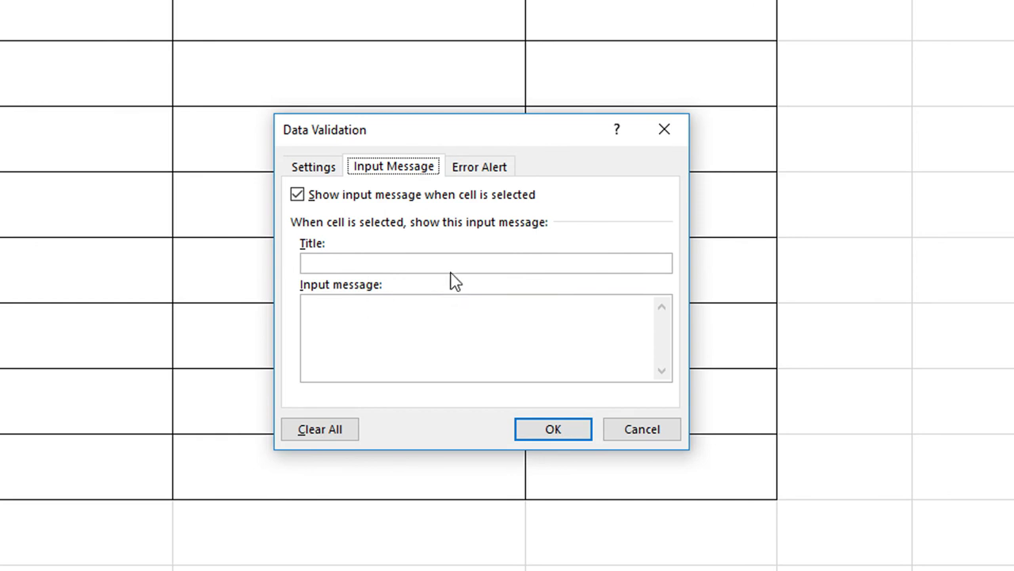
pyautogui.click(477, 169)
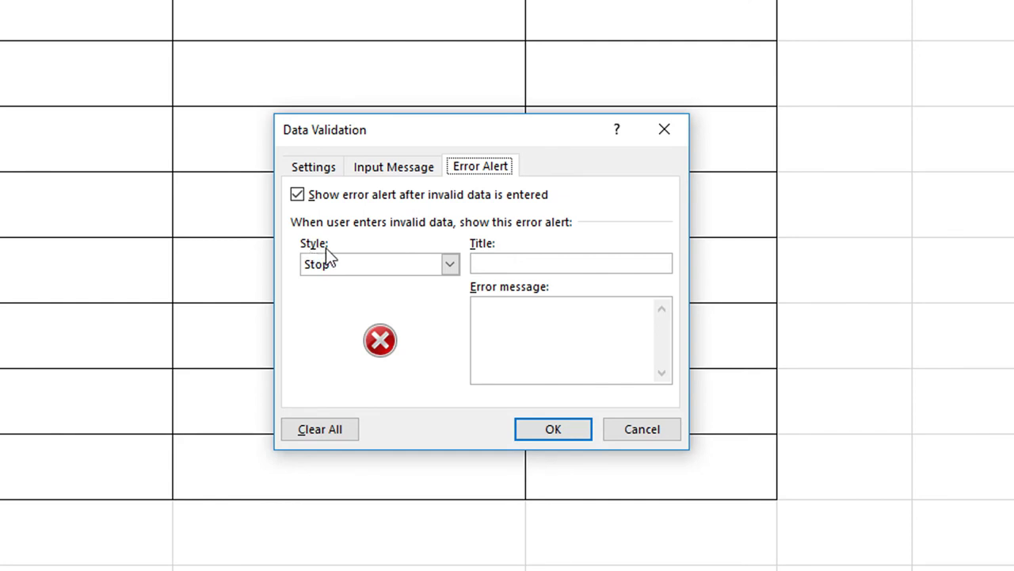
pyautogui.click(449, 265)
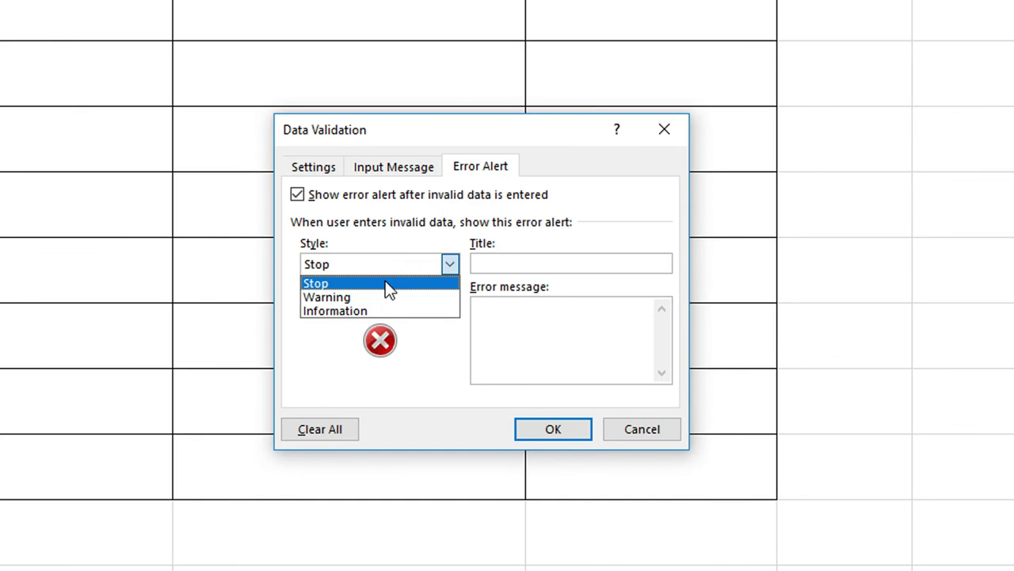
pyautogui.click(387, 284)
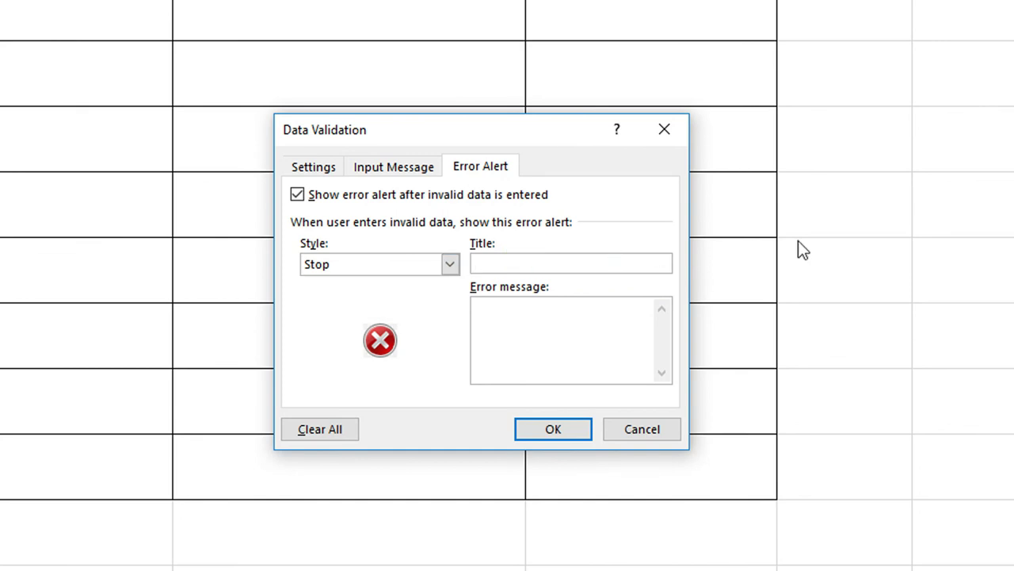
pyautogui.write('INVALID DATA')
pyautogui.click(524, 315)
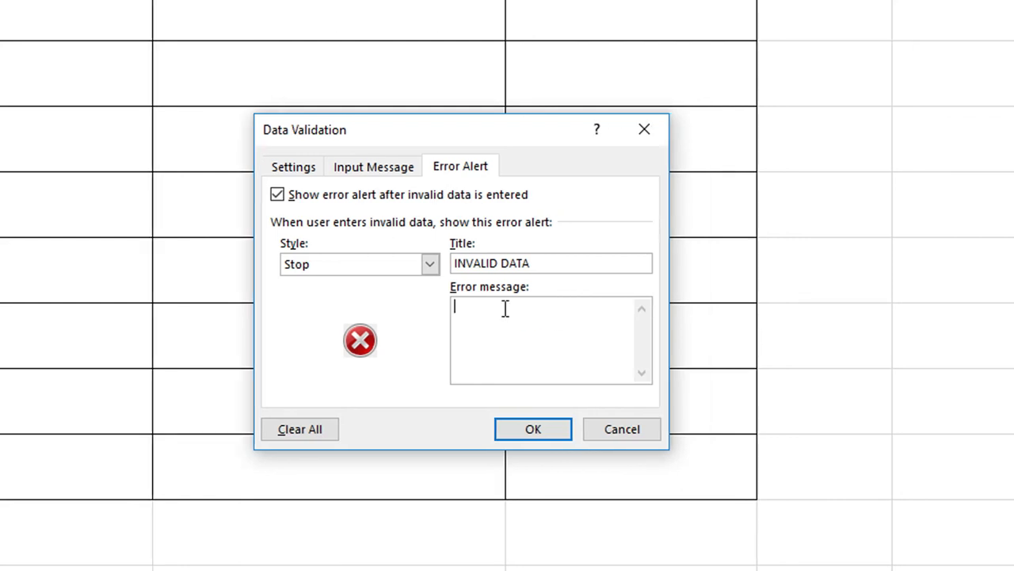
pyautogui.write('INSERT CORRECT AGE')
# Apply the validation and confirm that entering 17 in B3 is rejected by the stop alert
pyautogui.click(533, 429)
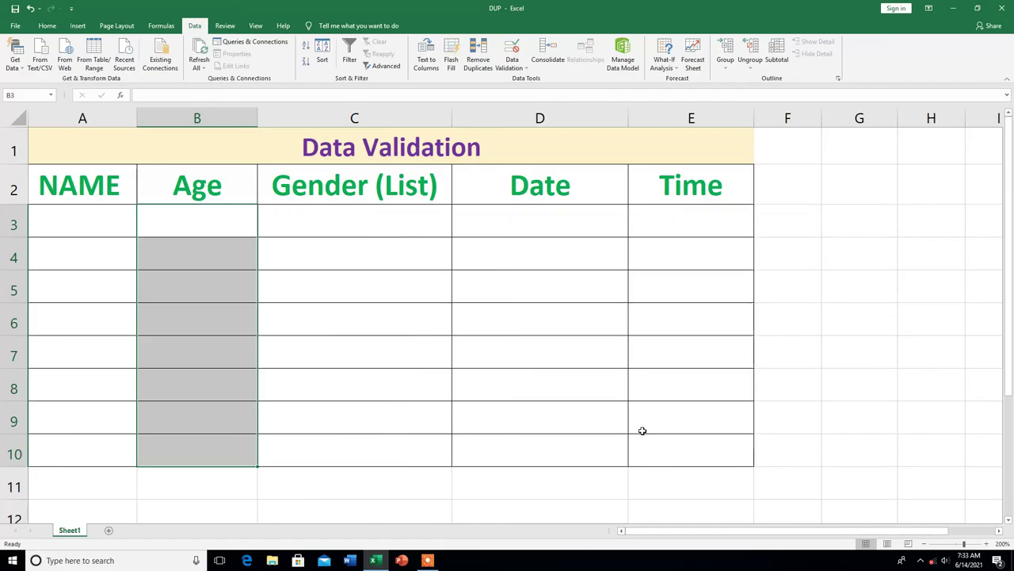
pyautogui.click(198, 219)
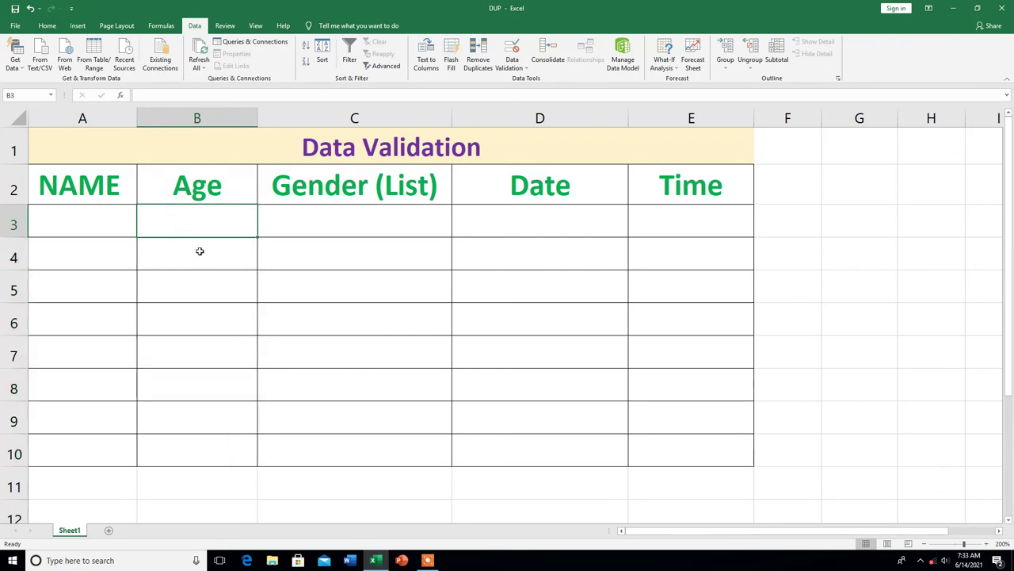
pyautogui.write('17')
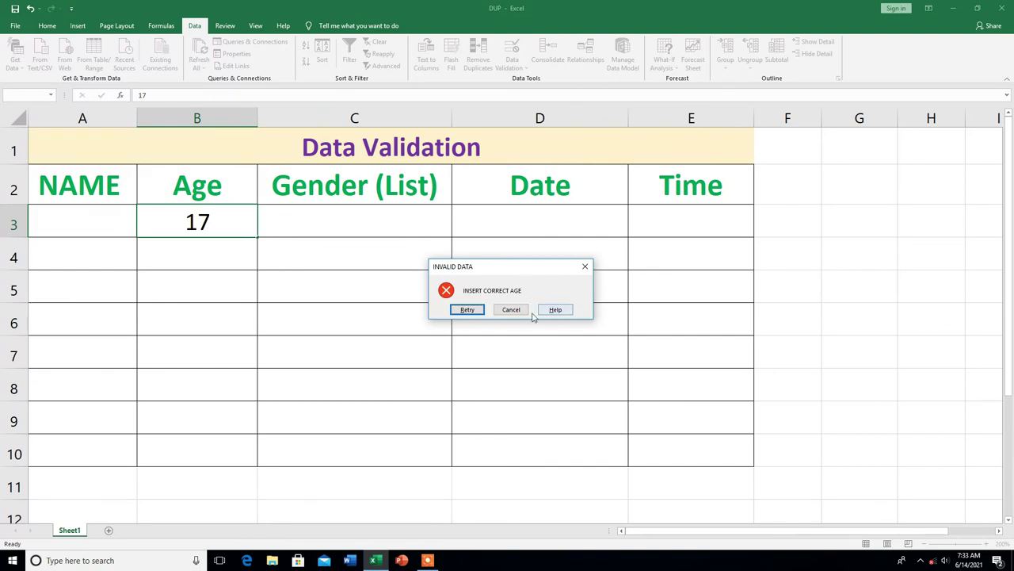
pyautogui.click(585, 267)
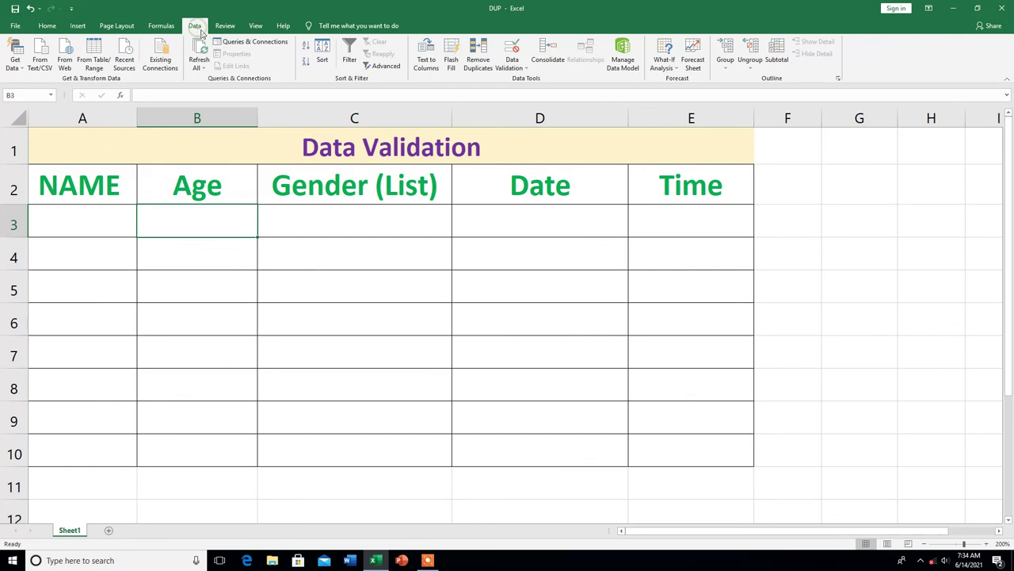
# Switch the Age cells' error alert style from Stop to Warning and apply it
pyautogui.click(511, 59)
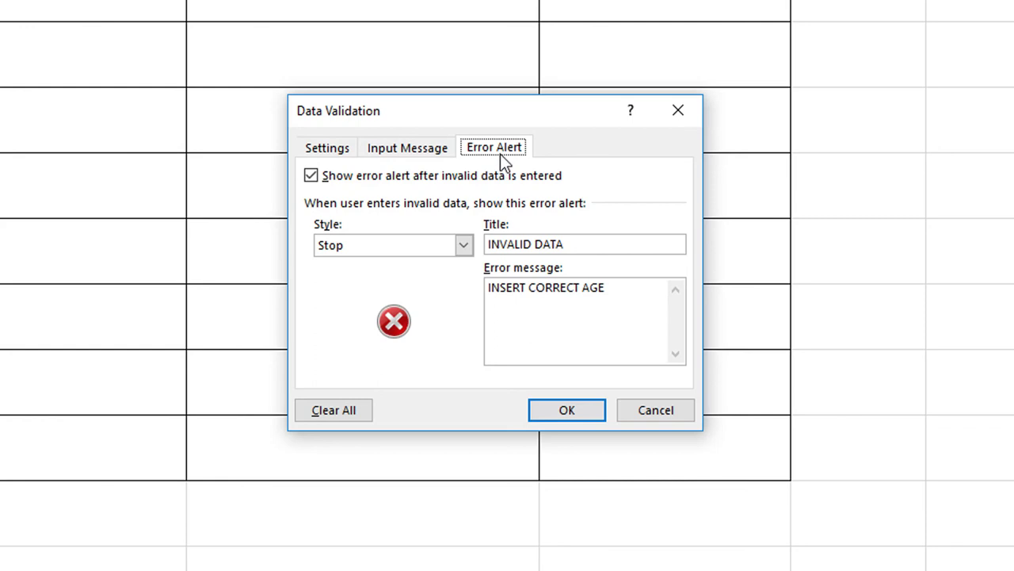
pyautogui.click(462, 244)
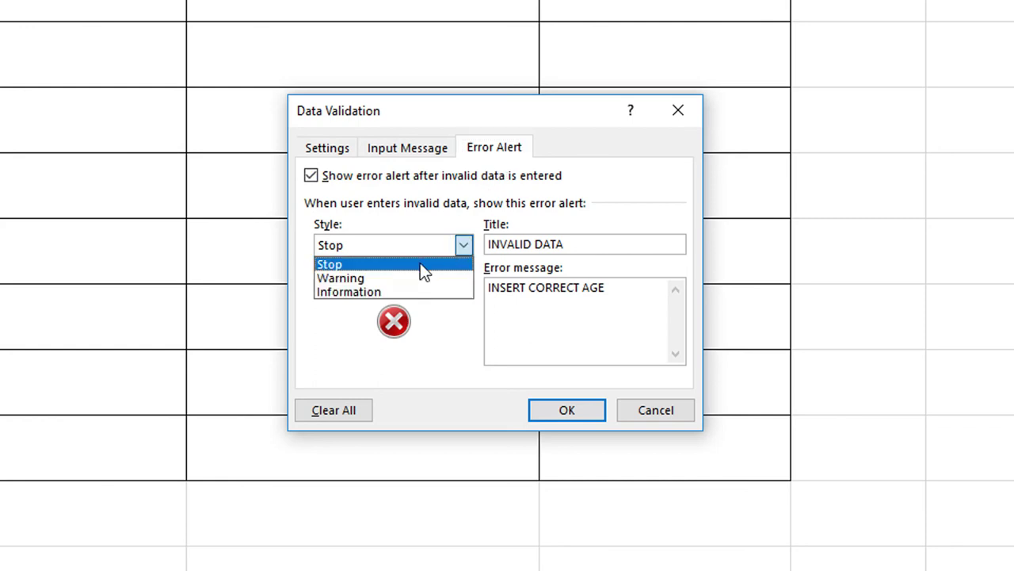
pyautogui.click(396, 281)
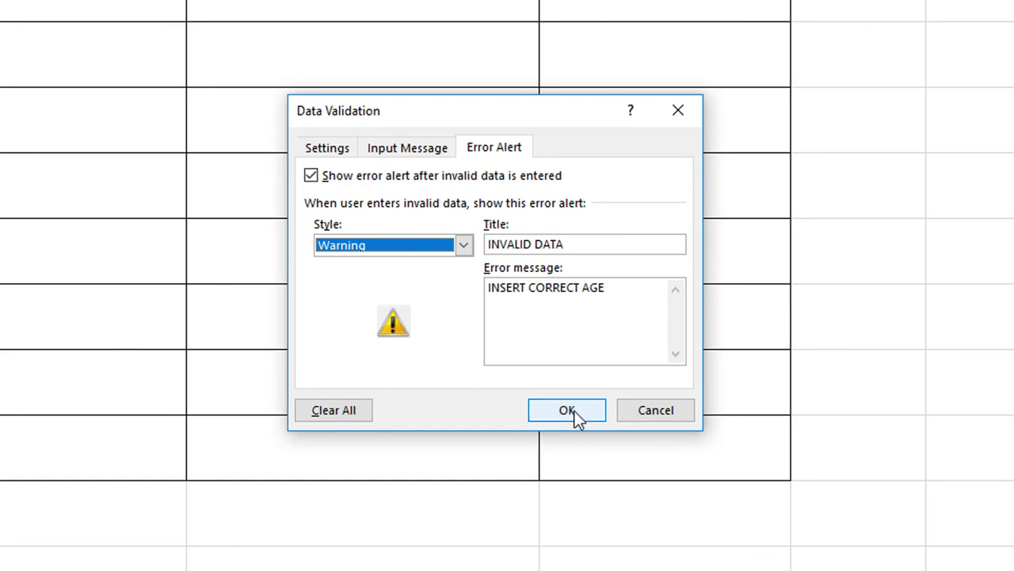
pyautogui.click(574, 412)
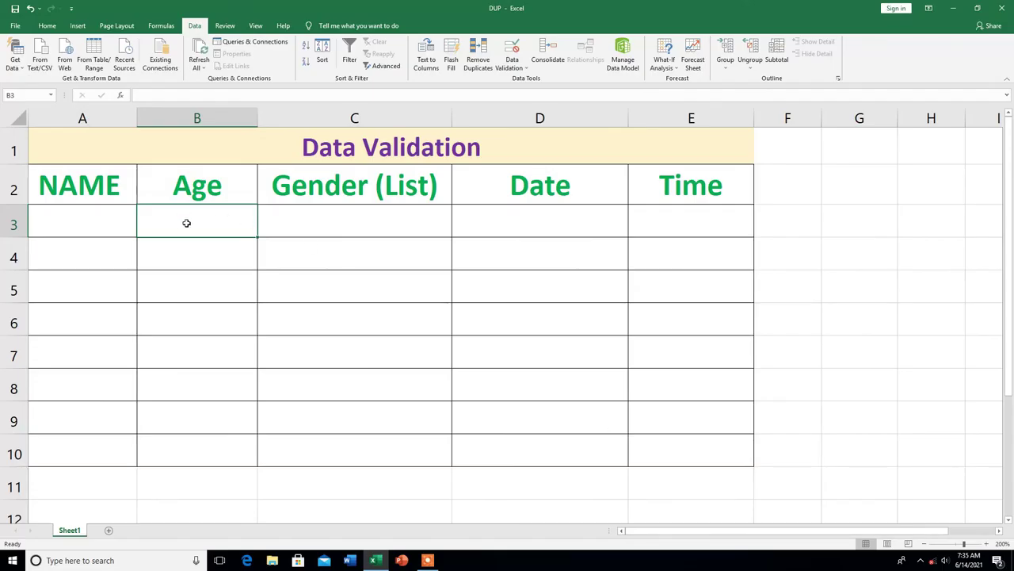
# Enter 17 in B3, accept it on the Warning prompt, then clear B3 again
pyautogui.write('17')
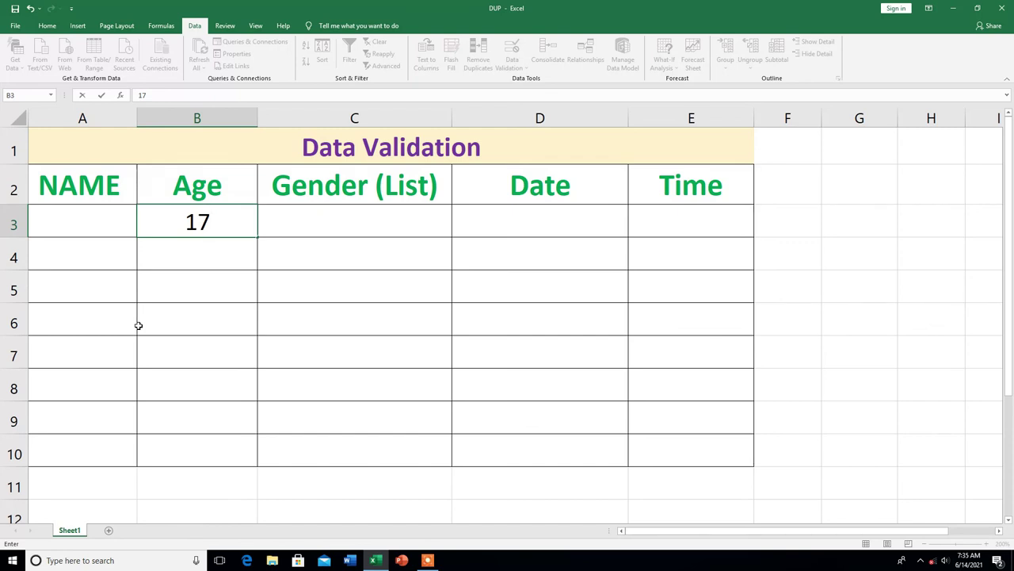
pyautogui.press('Return')
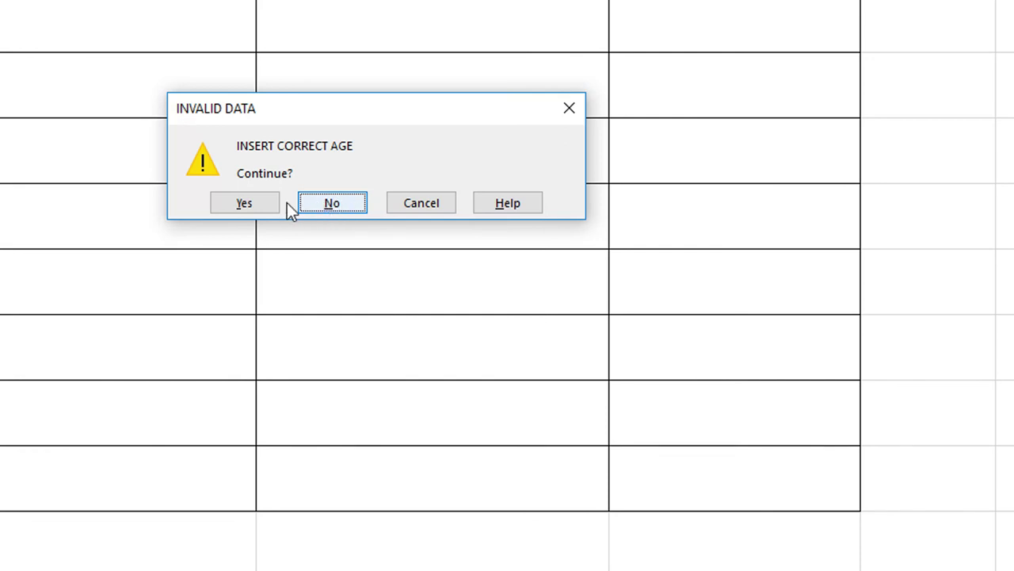
pyautogui.click(258, 209)
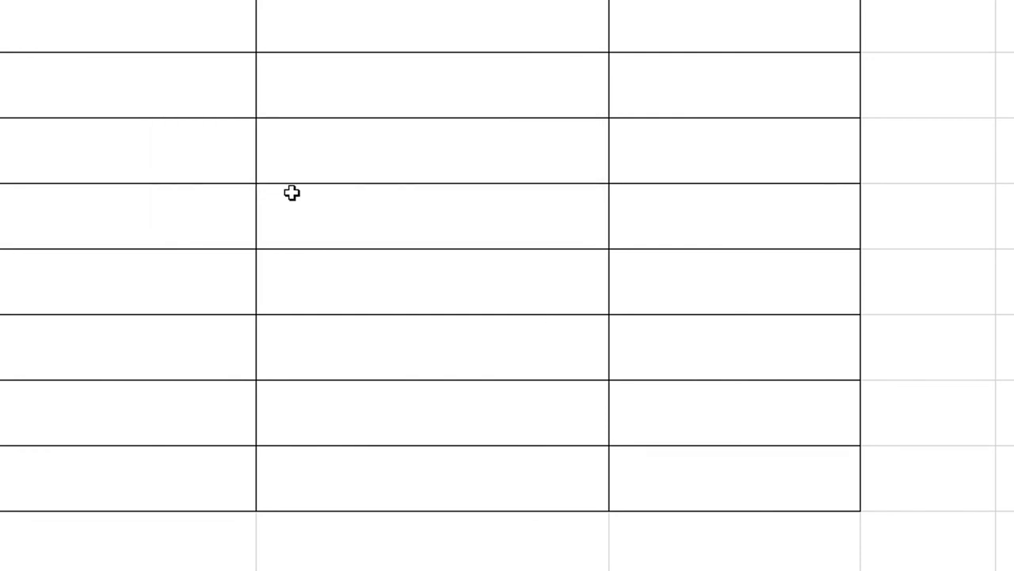
pyautogui.click(211, 228)
pyautogui.press('Delete')
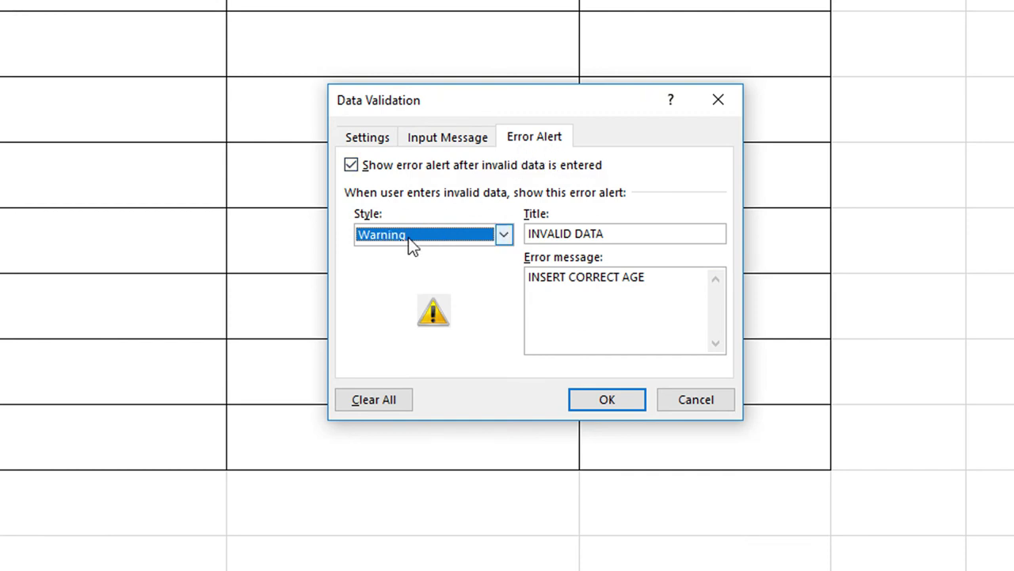
# Set the error alert style to Information, check the 18–100 whole-number criteria, and apply
pyautogui.click(457, 240)
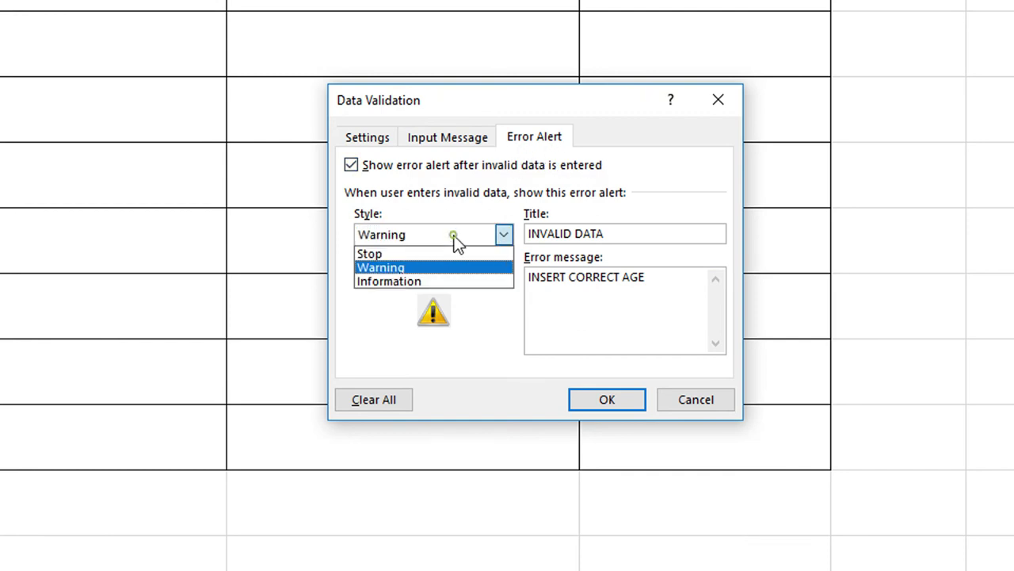
pyautogui.click(394, 284)
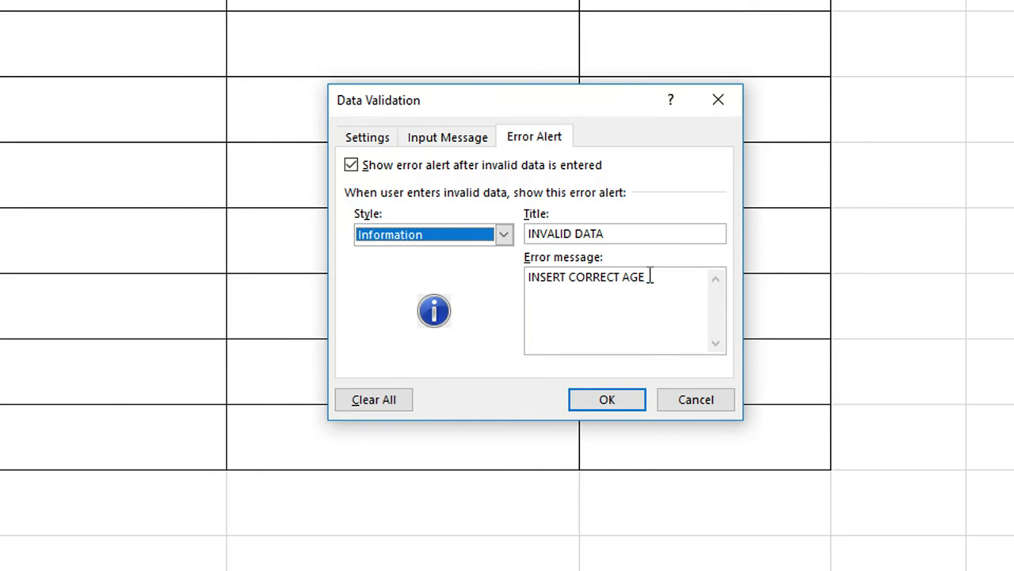
pyautogui.click(374, 142)
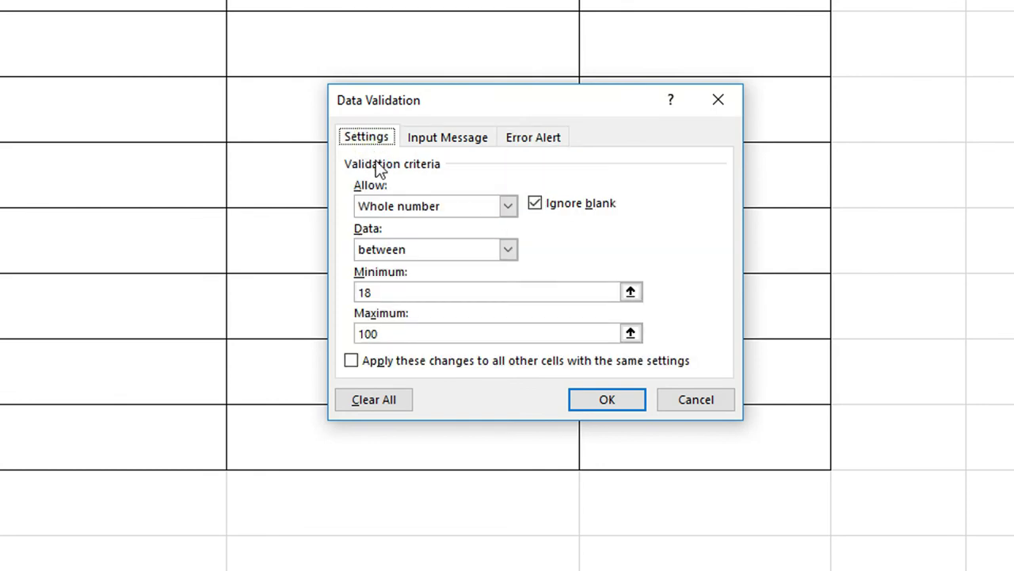
pyautogui.click(534, 138)
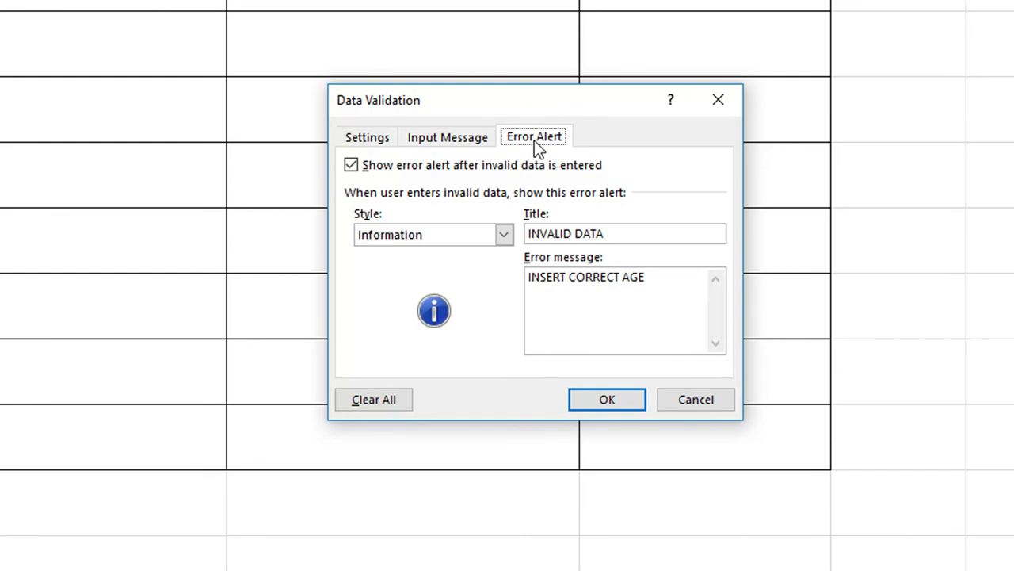
pyautogui.click(607, 399)
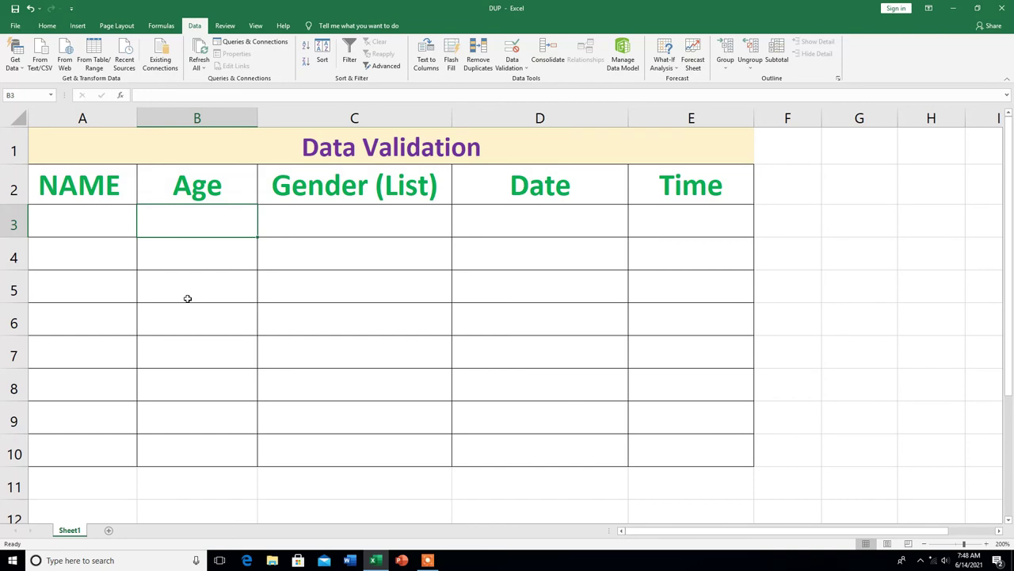
# Enter 17 in B3 and acknowledge the INVALID DATA information notice so 17 stays
pyautogui.write('17')
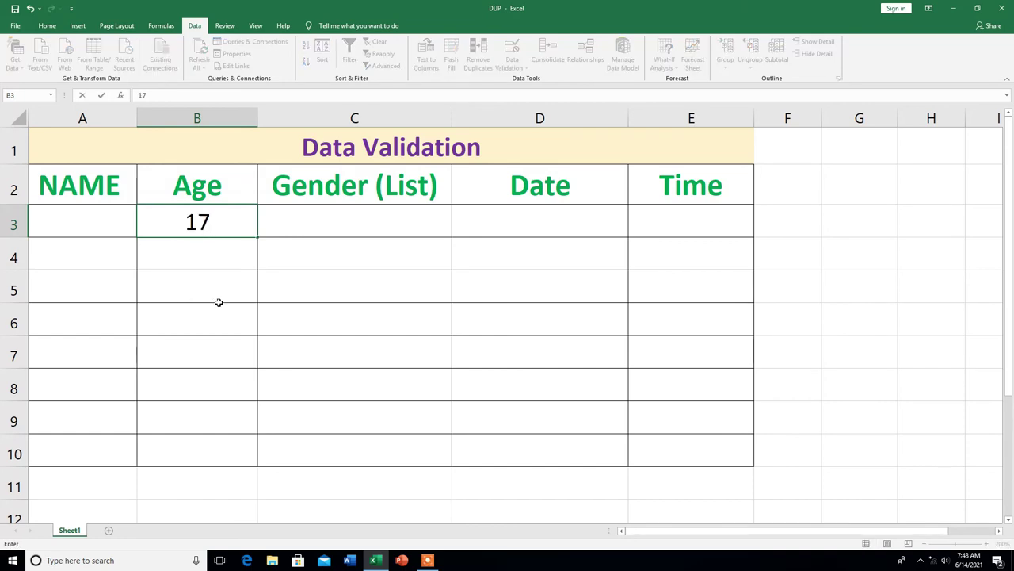
pyautogui.press('Return')
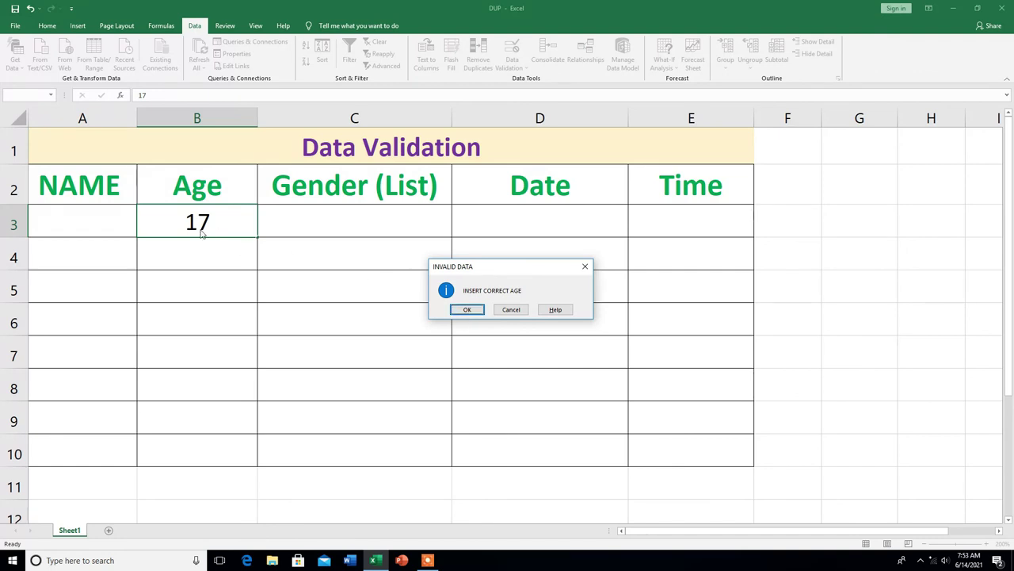
pyautogui.click(468, 310)
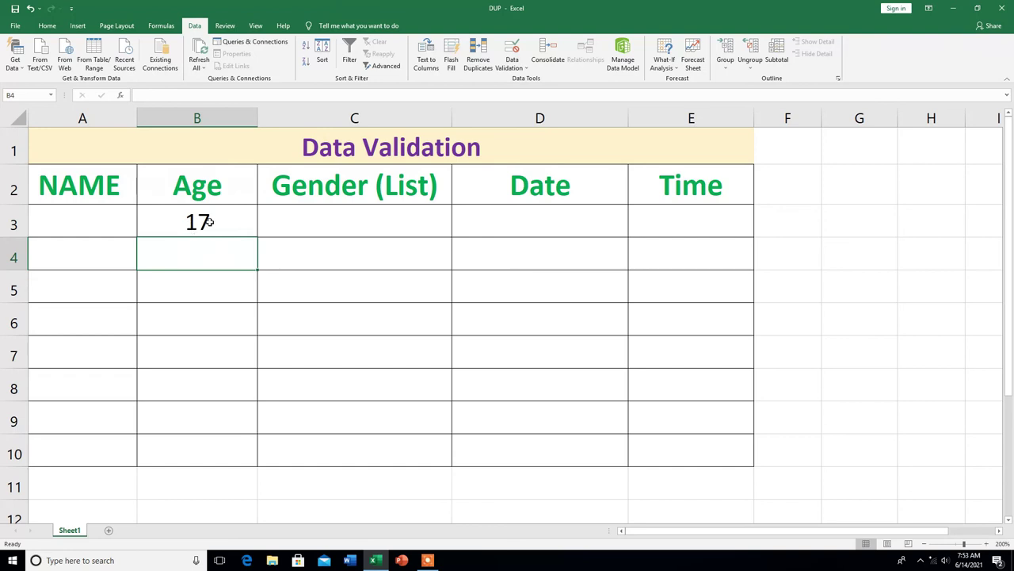